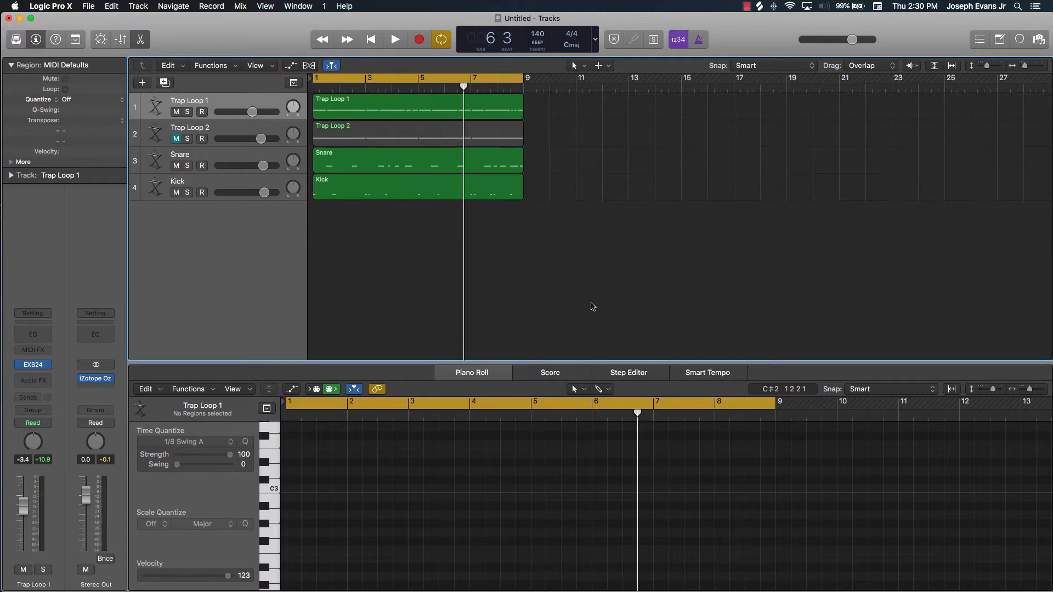
# Play the beat, unmute Trap Loop 2, lower its volume slightly, and stop playback
pyautogui.press('space')
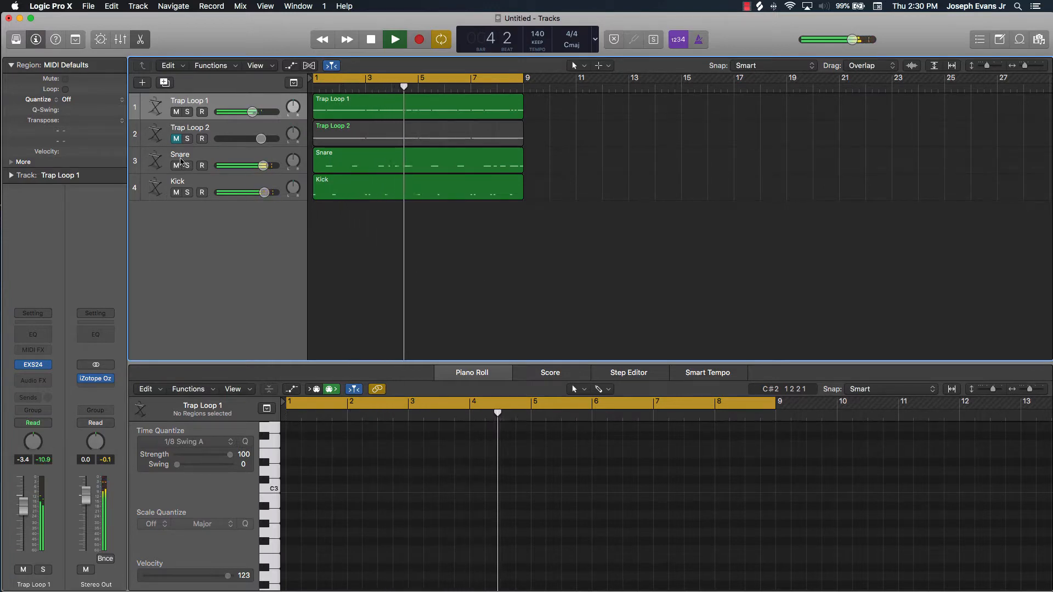
pyautogui.click(176, 139)
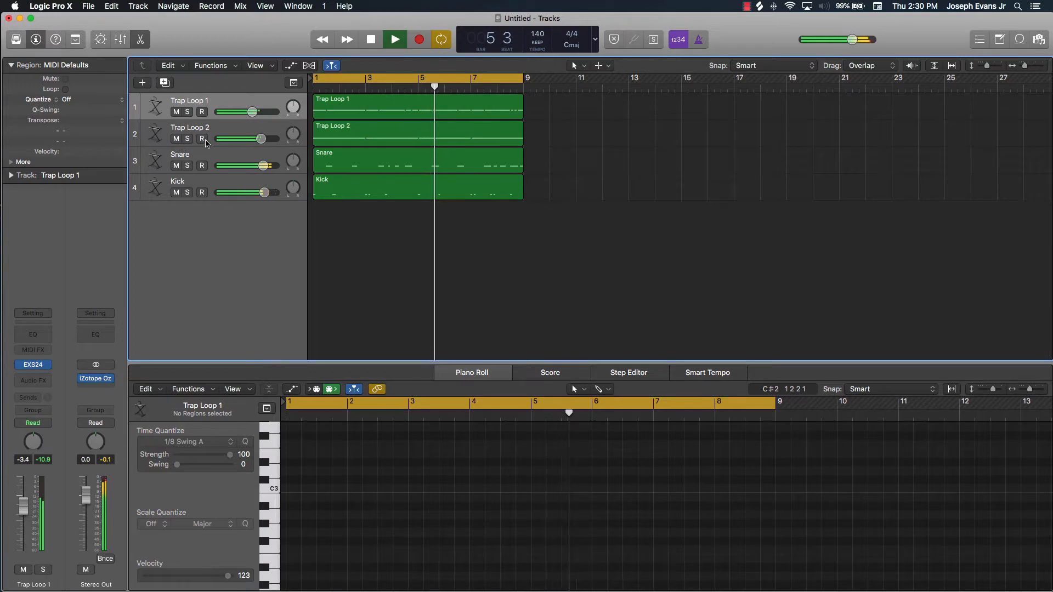
pyautogui.moveTo(262, 139); pyautogui.dragTo(248, 141)
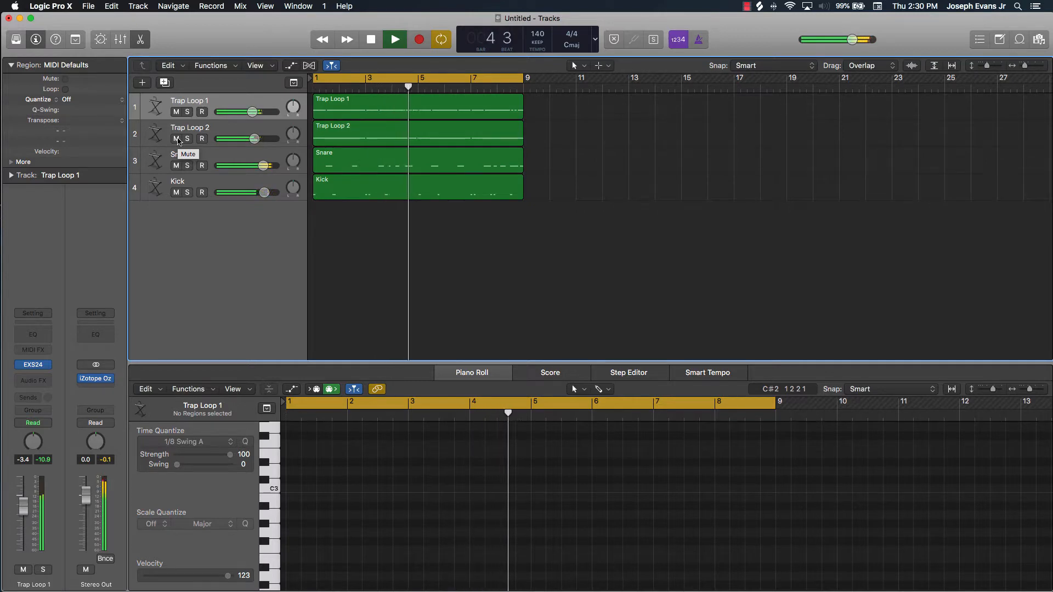
pyautogui.press('space')
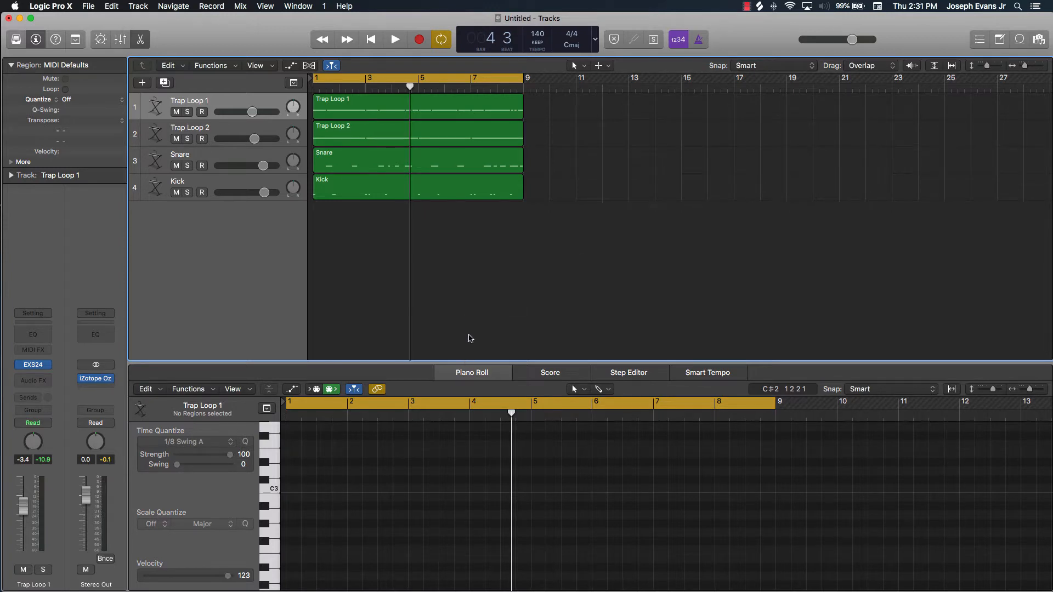
# Create one new software instrument track that uses the EXS24 sampler
pyautogui.moveTo(477, 362); pyautogui.dragTo(478, 297)
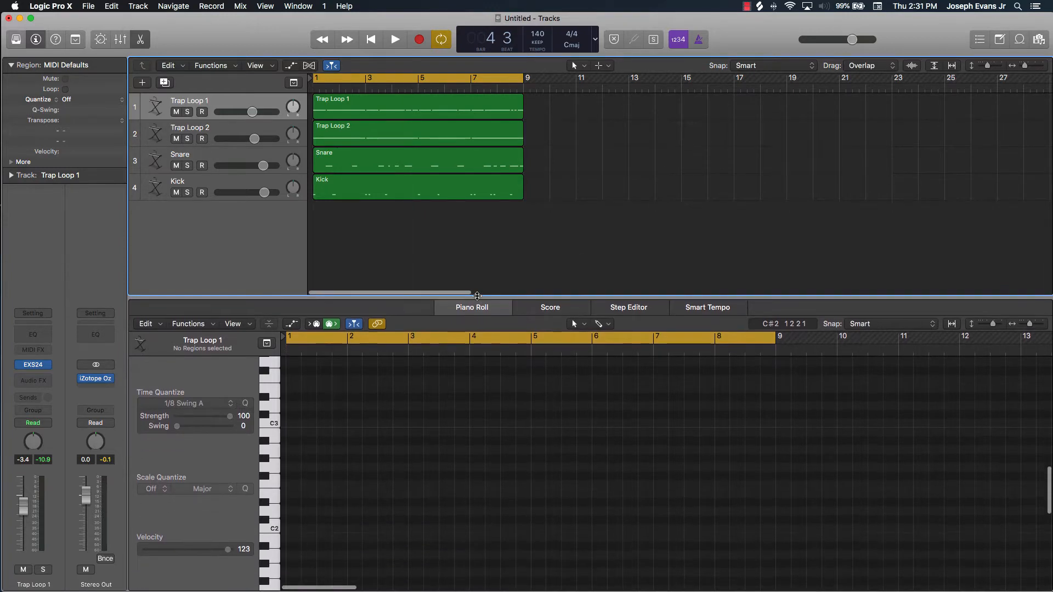
pyautogui.click(141, 84)
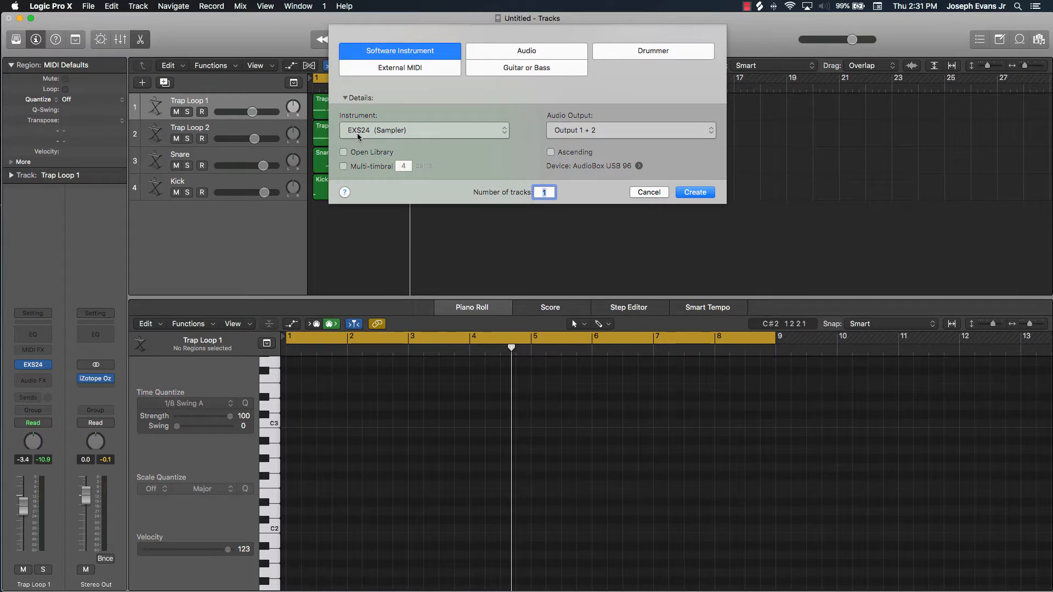
pyautogui.click(694, 192)
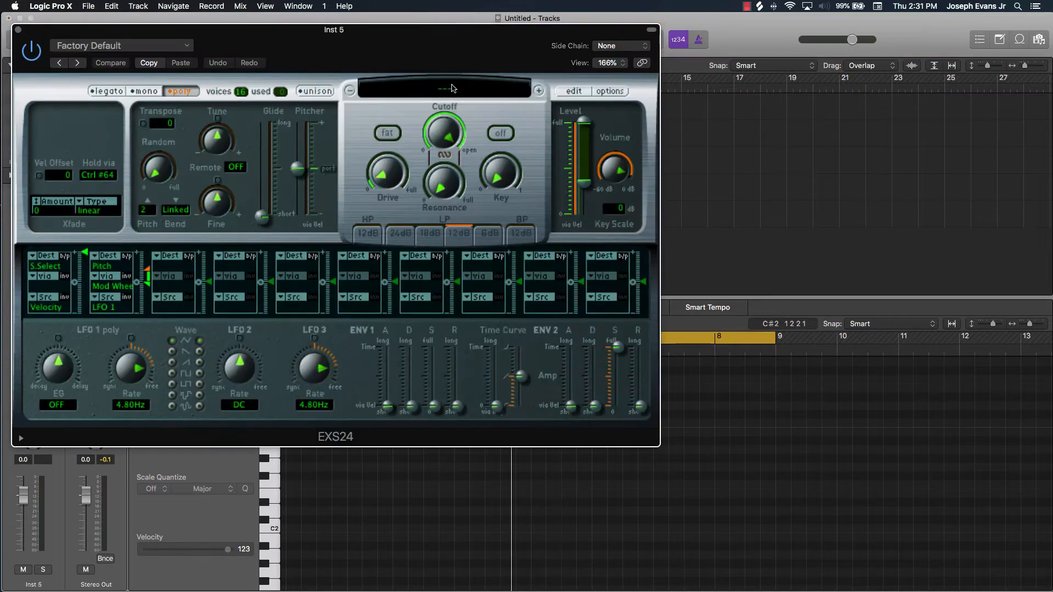
# Try out the SouthSide - hat 2 and Southside Trap Kit 1 instruments in the EXS24 sampler
pyautogui.click(448, 89)
pyautogui.scroll(-10, 460, 405)
pyautogui.scroll(-10, 460, 404)
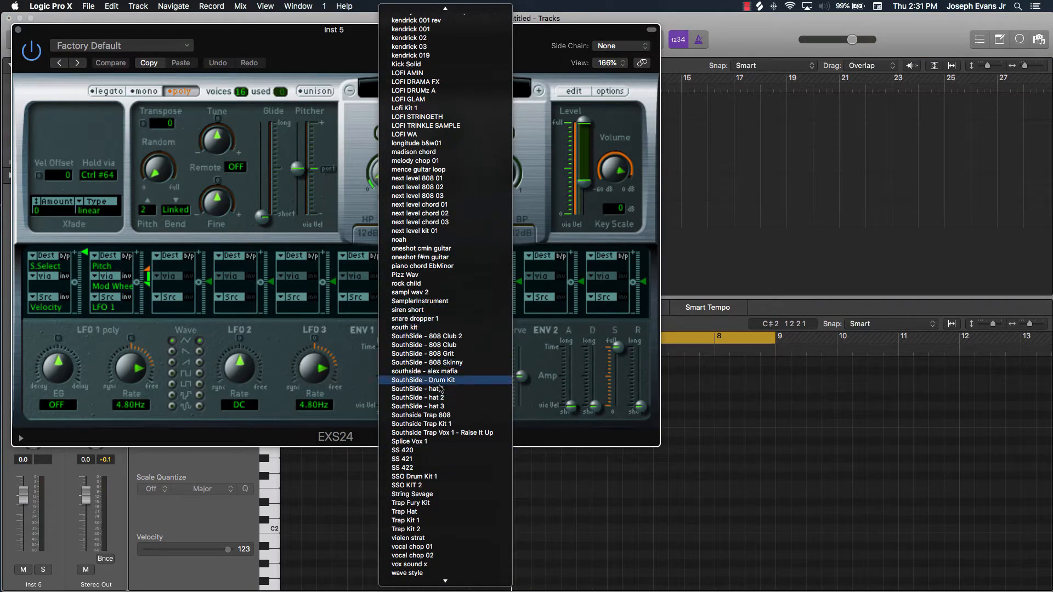
pyautogui.click(440, 397)
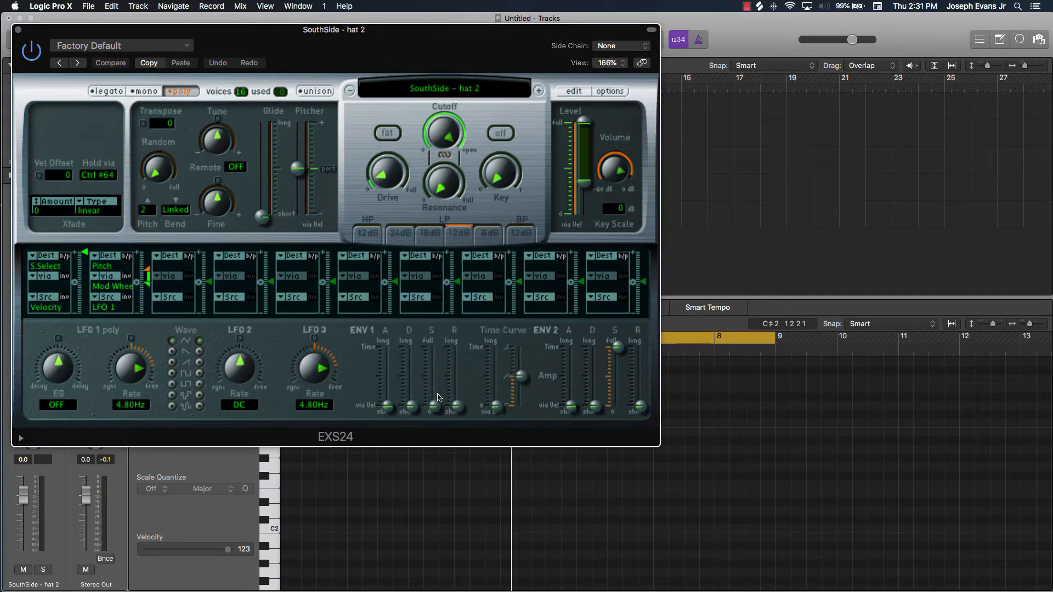
pyautogui.click(462, 87)
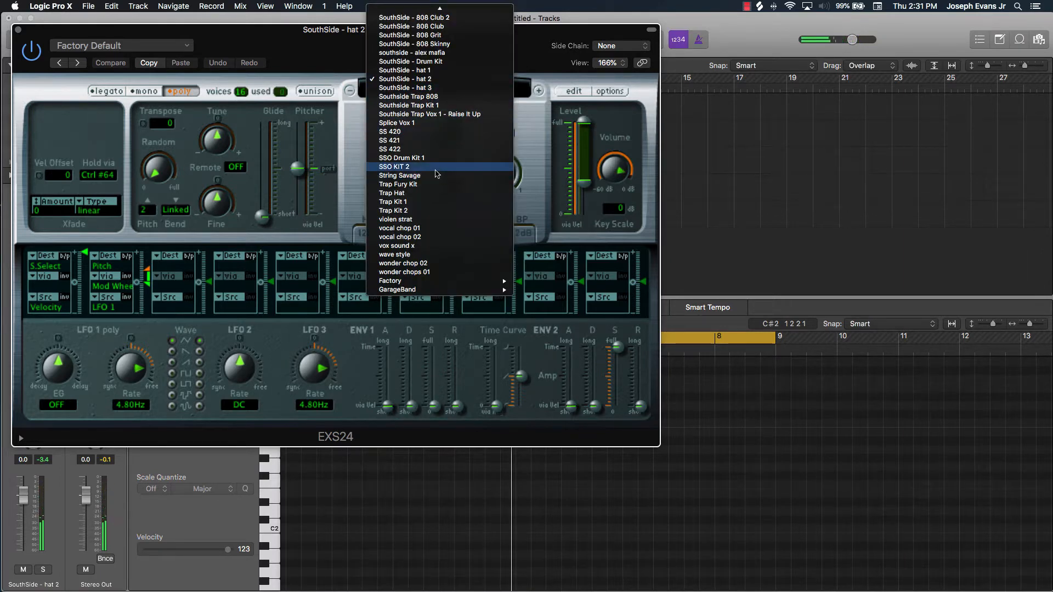
pyautogui.scroll(3, 437, 172)
pyautogui.click(439, 171)
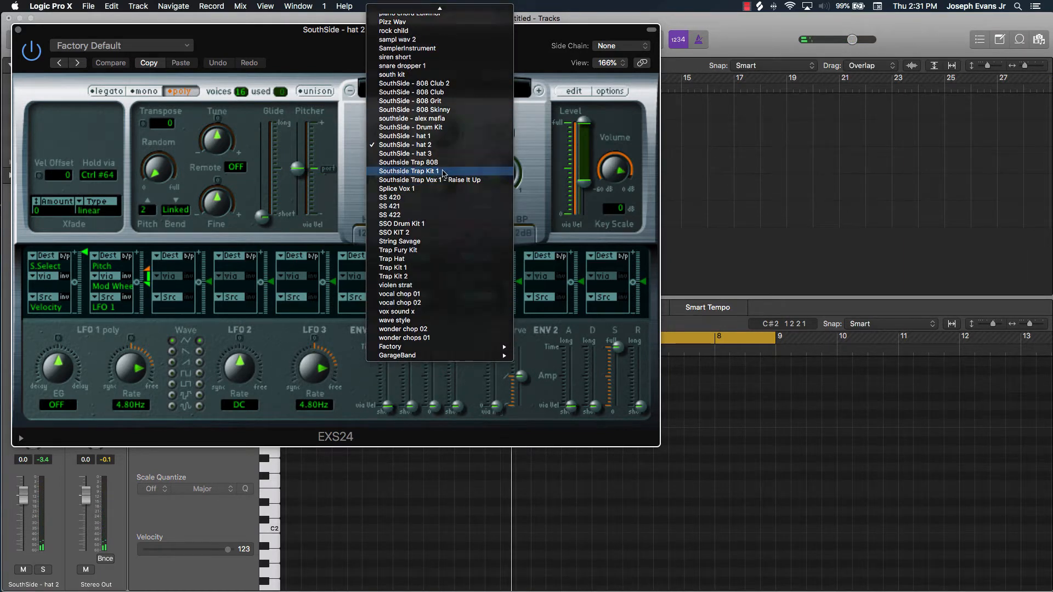
# Load the Trap Hat instrument into the EXS24 sampler and close the plug-in window
pyautogui.click(462, 88)
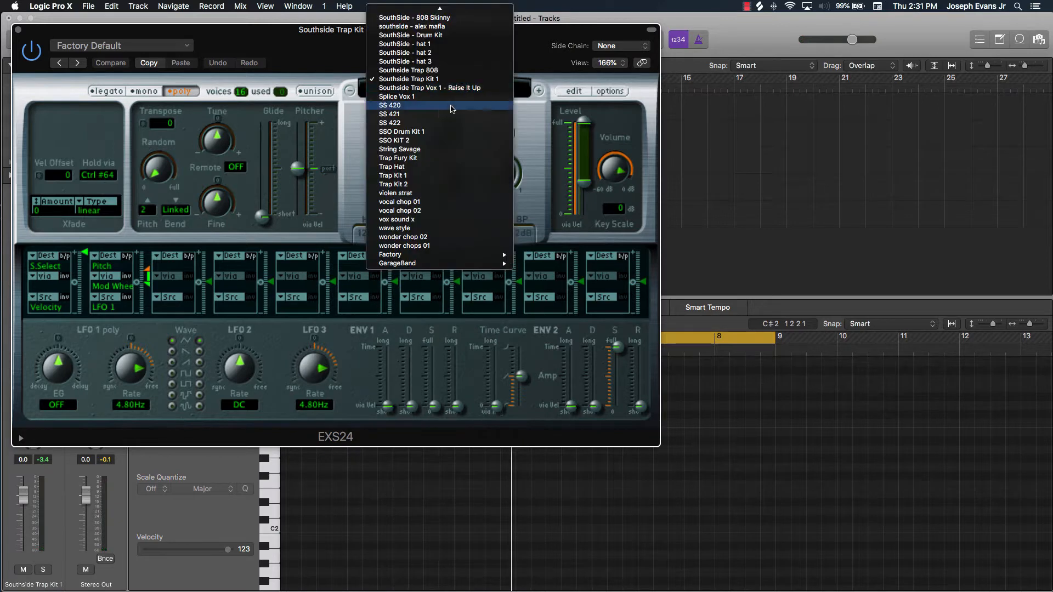
pyautogui.click(429, 170)
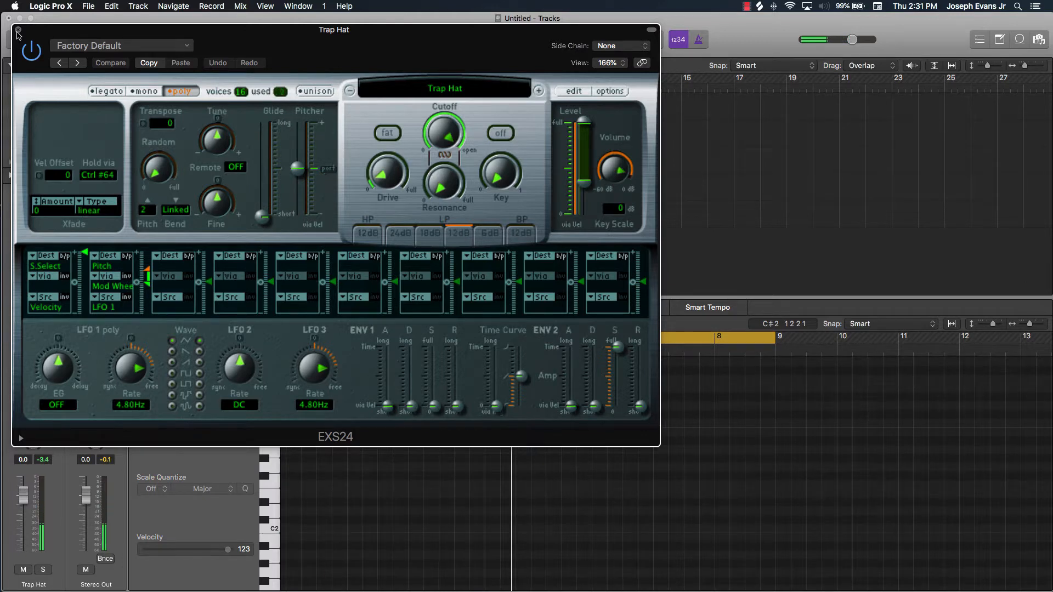
pyautogui.click(18, 29)
# Enlarge the editor area below the tracks, and hide and reshow it
pyautogui.moveTo(480, 297); pyautogui.dragTo(482, 264)
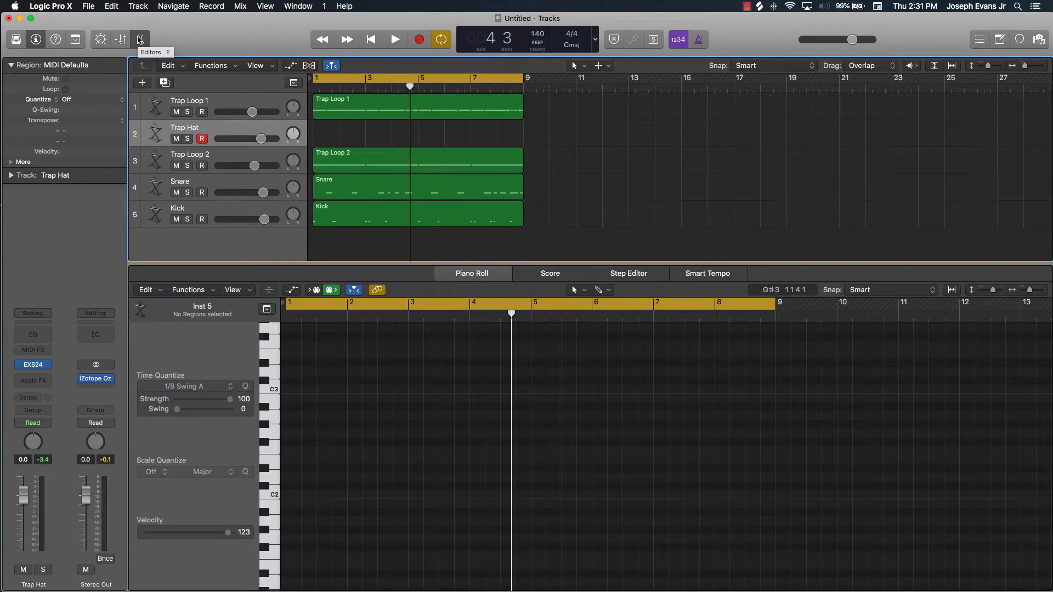
pyautogui.click(140, 39)
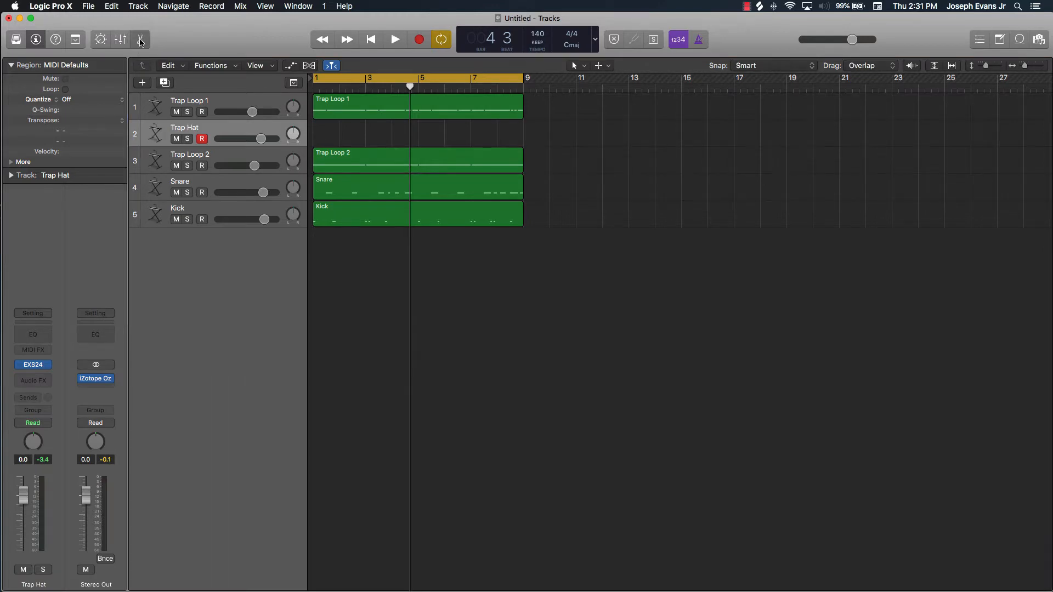
pyautogui.click(140, 43)
pyautogui.click(140, 42)
pyautogui.press('e')
pyautogui.press('e')
pyautogui.press('e')
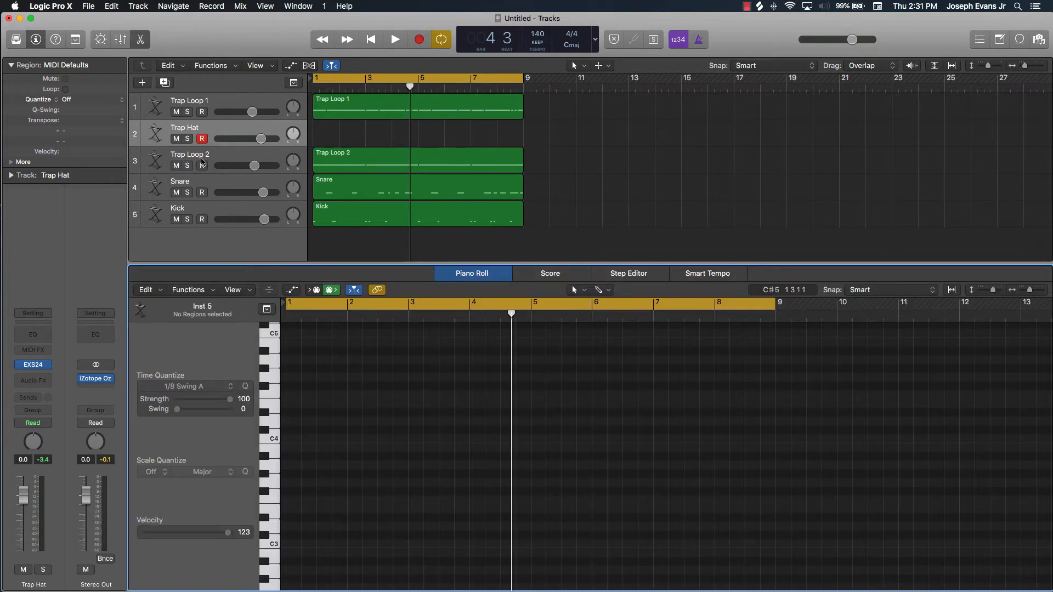
# Move the Trap Hat track below the Kick track and give the piano roll more height
pyautogui.moveTo(217, 136); pyautogui.dragTo(220, 217)
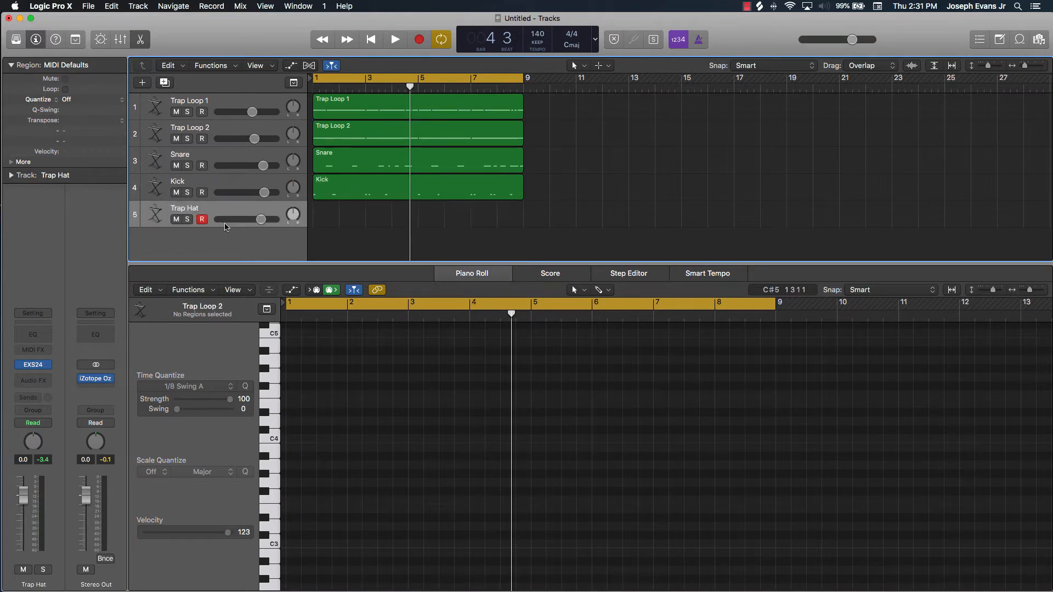
pyautogui.moveTo(328, 264); pyautogui.dragTo(328, 204)
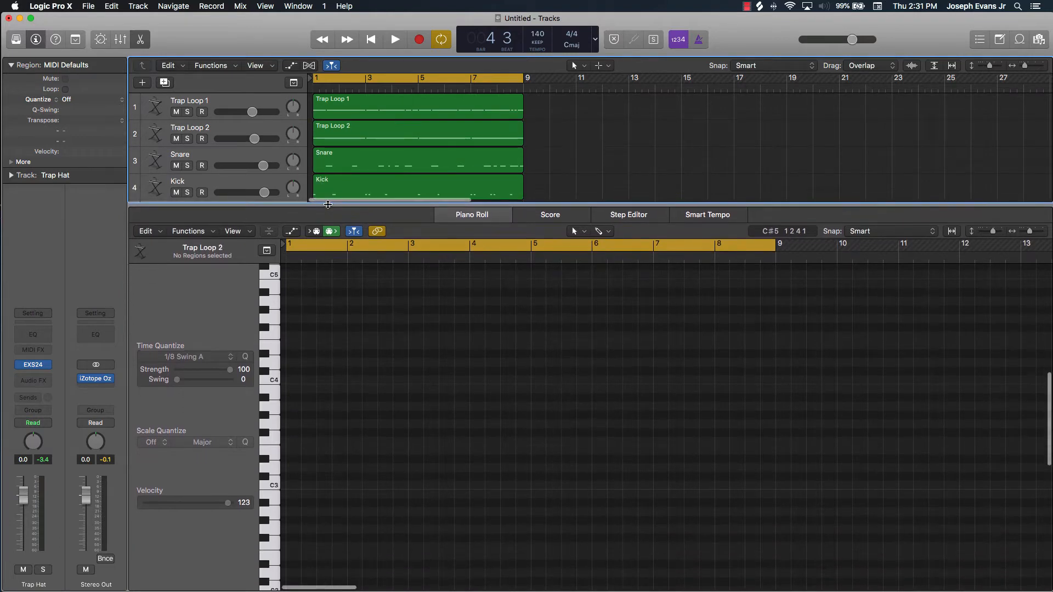
pyautogui.scroll(-5, 340, 174)
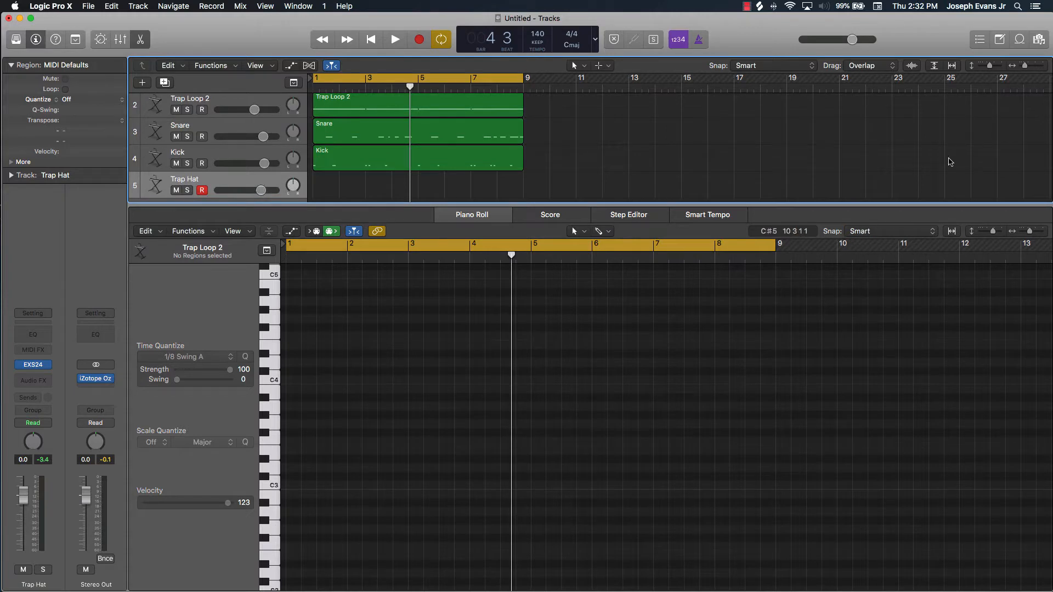
# Audition the Trap Hat sound at C4 and C3 on the piano roll keyboard
pyautogui.click(997, 223)
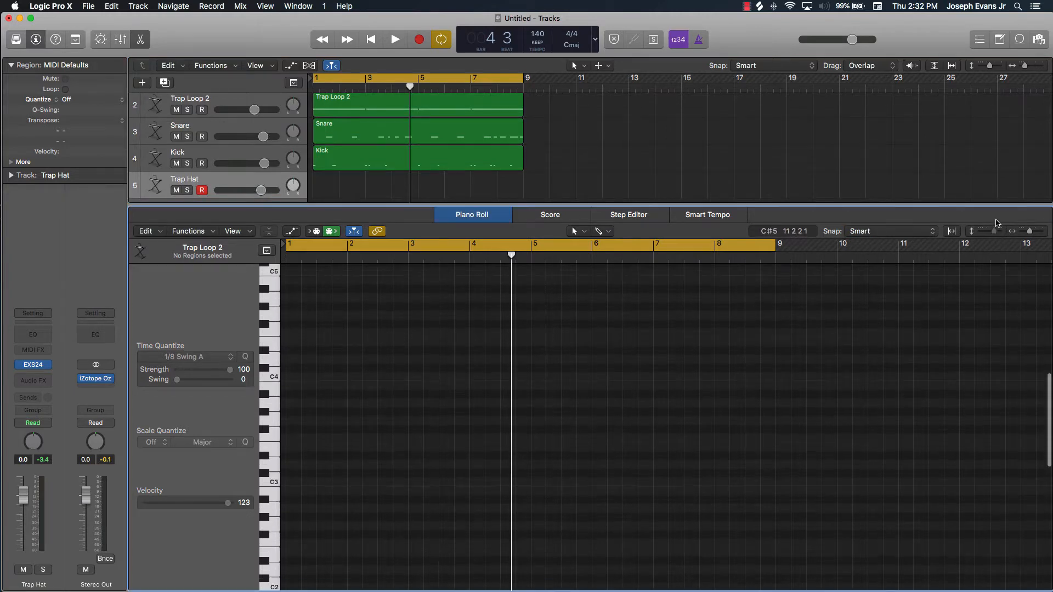
pyautogui.moveTo(995, 230); pyautogui.dragTo(1033, 233)
pyautogui.hscroll(-5, 692, 324)
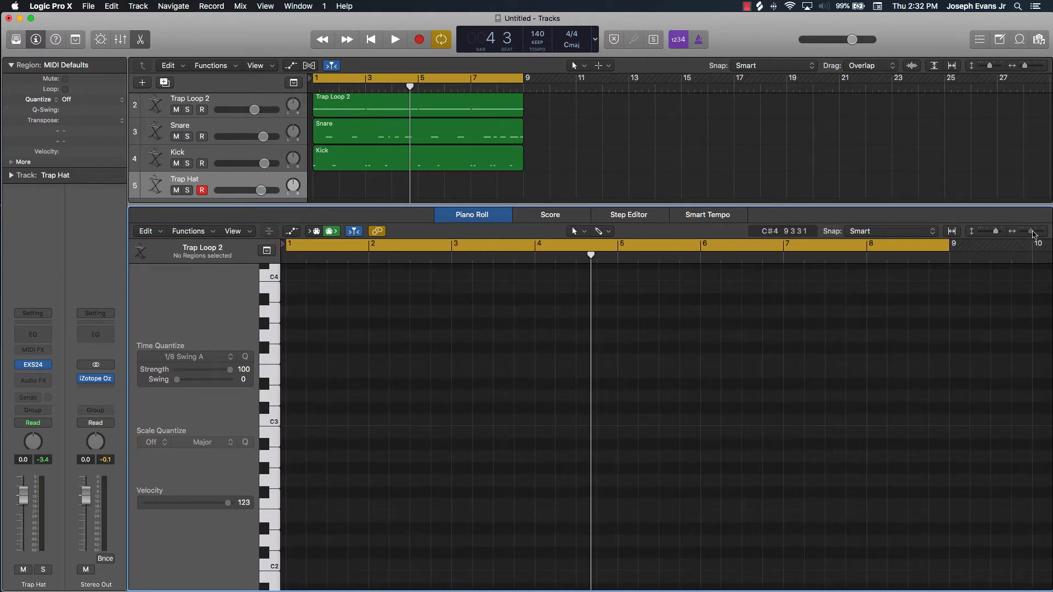
pyautogui.moveTo(1033, 232); pyautogui.dragTo(1034, 232)
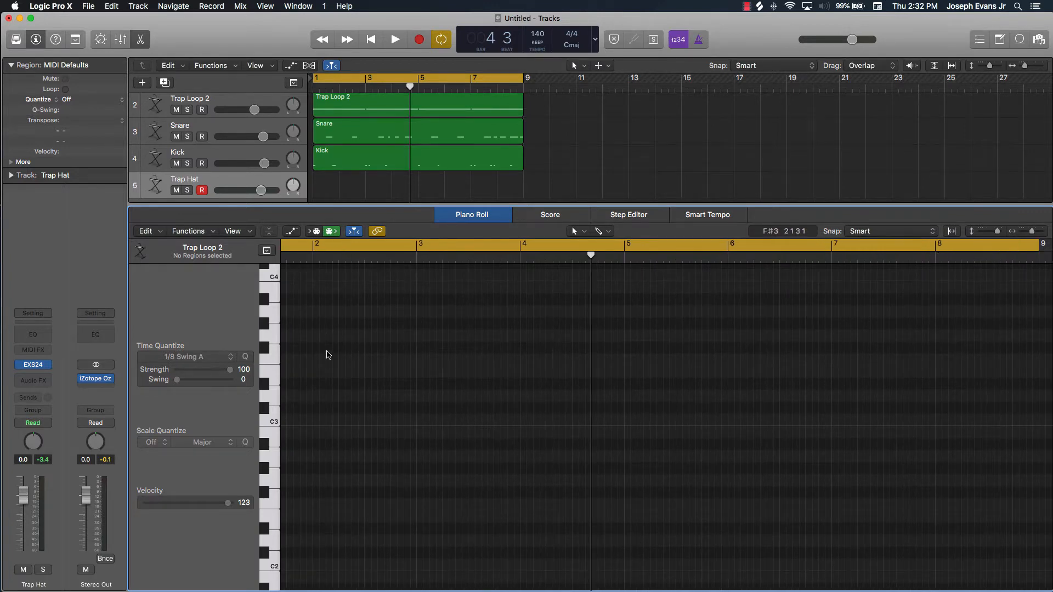
pyautogui.hscroll(-3, 327, 347)
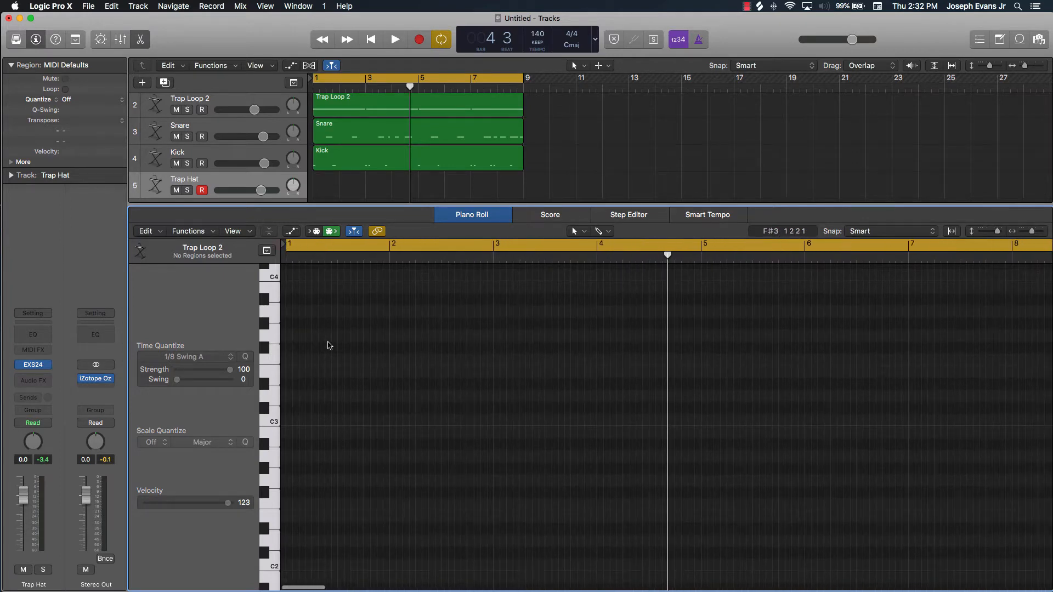
pyautogui.scroll(3, 277, 329)
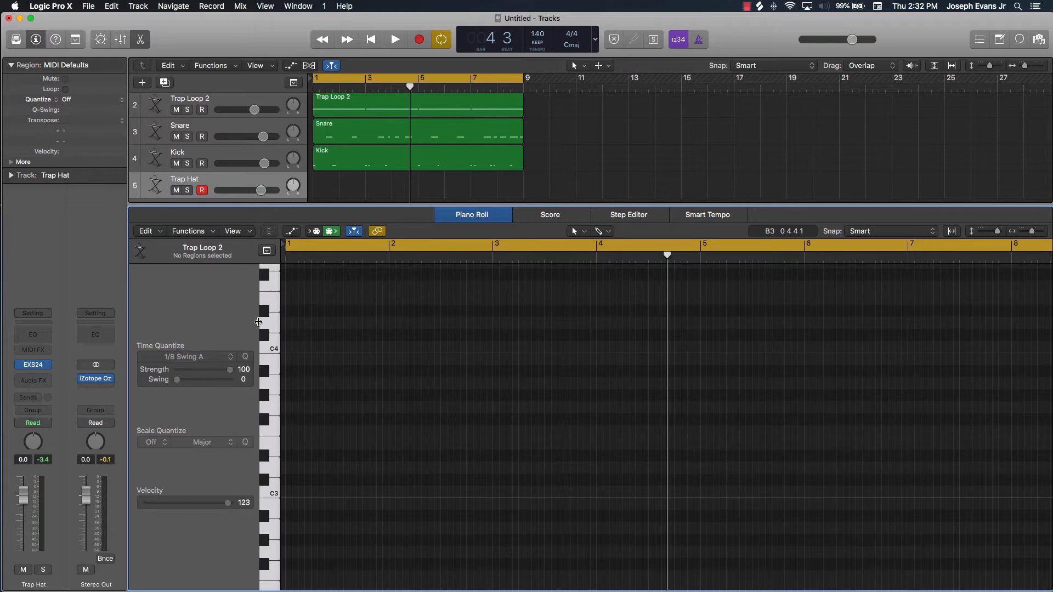
pyautogui.click(273, 348)
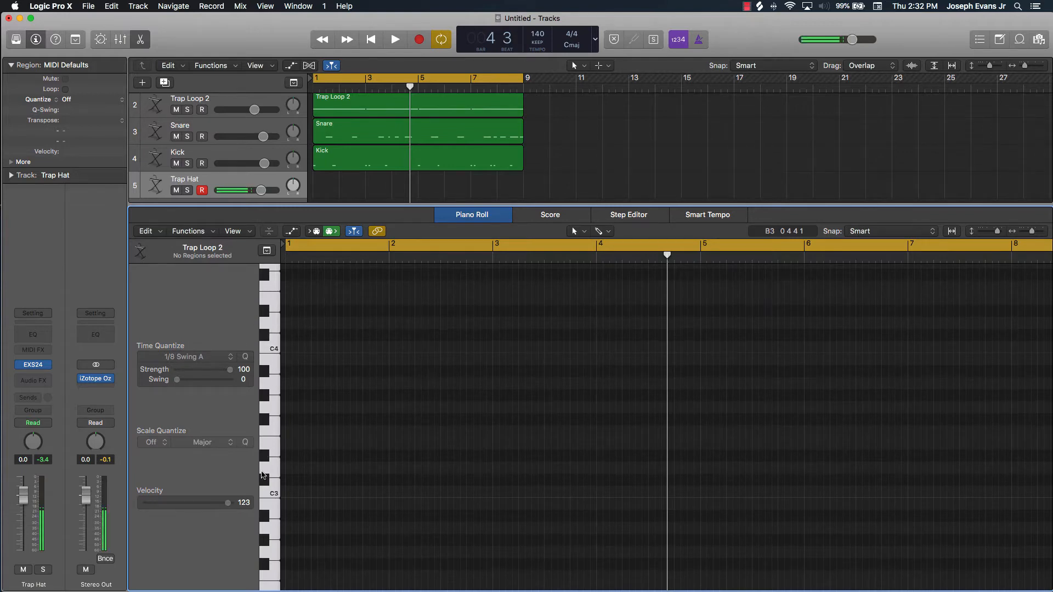
pyautogui.click(274, 495)
pyautogui.click(273, 495)
pyautogui.scroll(-4, 274, 494)
pyautogui.click(274, 413)
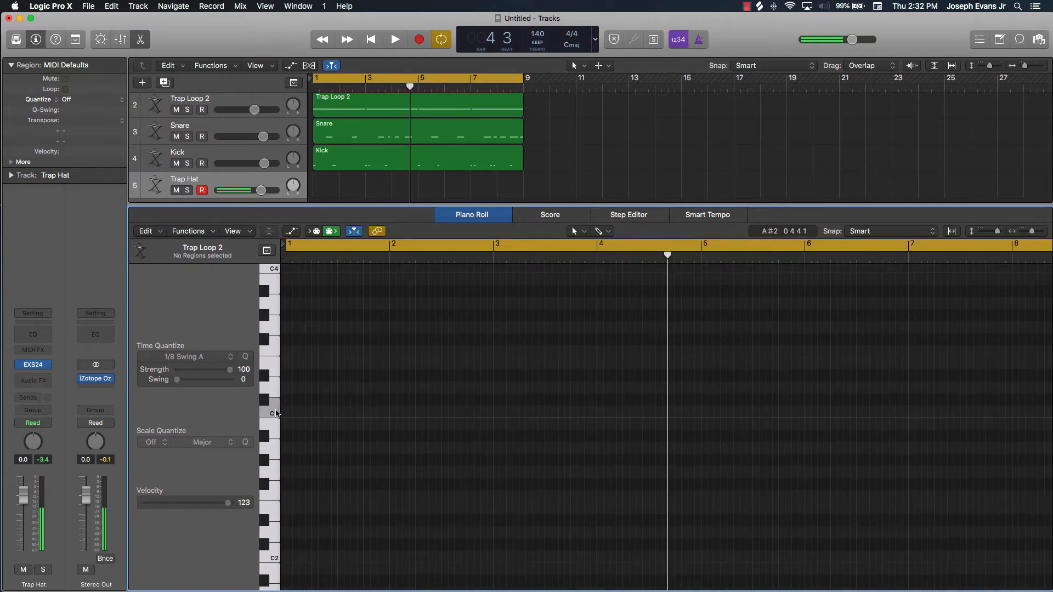
# Return the playhead to the start of the project and set a one-bar cycle range over bar 1
pyautogui.press('Return')
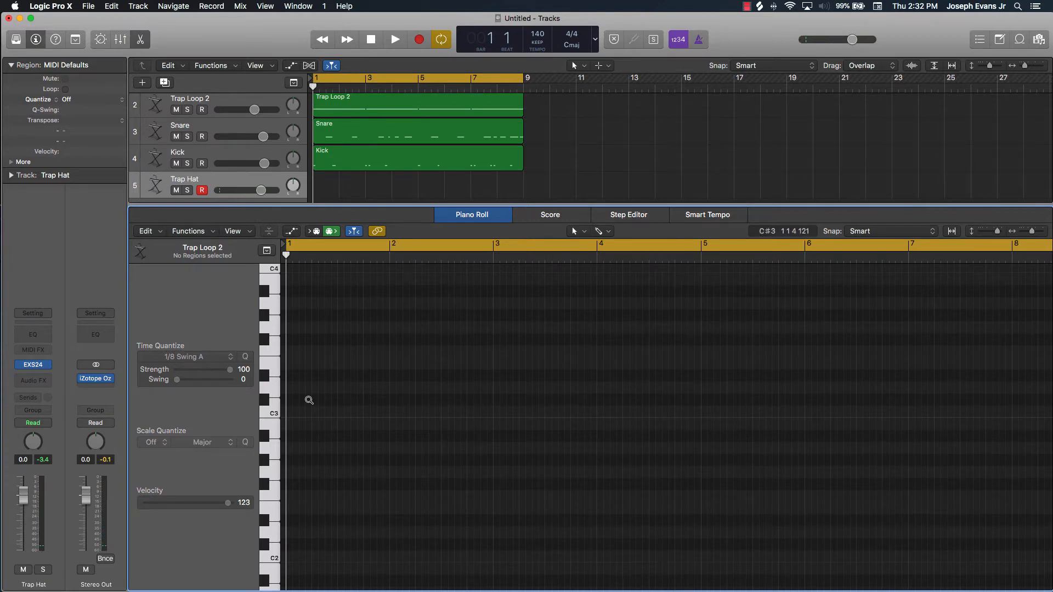
pyautogui.hscroll(-4, 309, 400)
pyautogui.hscroll(8, 309, 400)
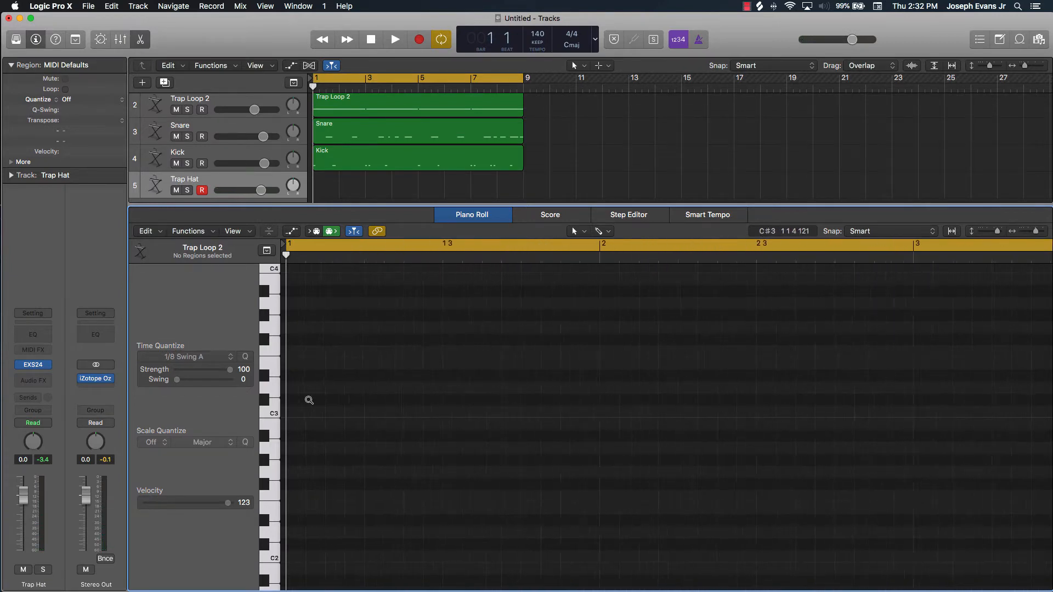
pyautogui.scroll(3, 310, 400)
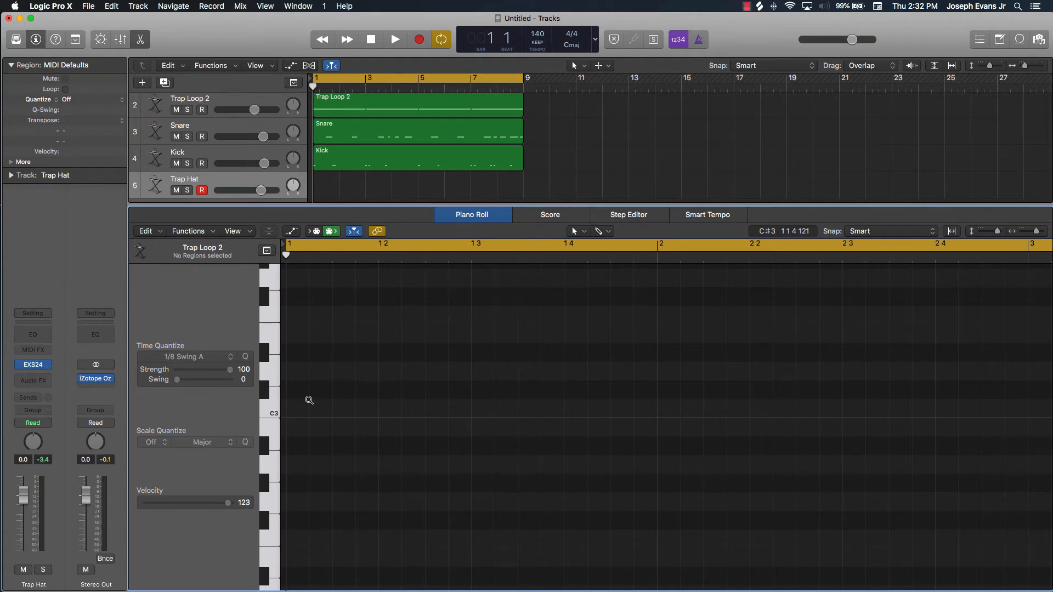
pyautogui.scroll(-3, 309, 401)
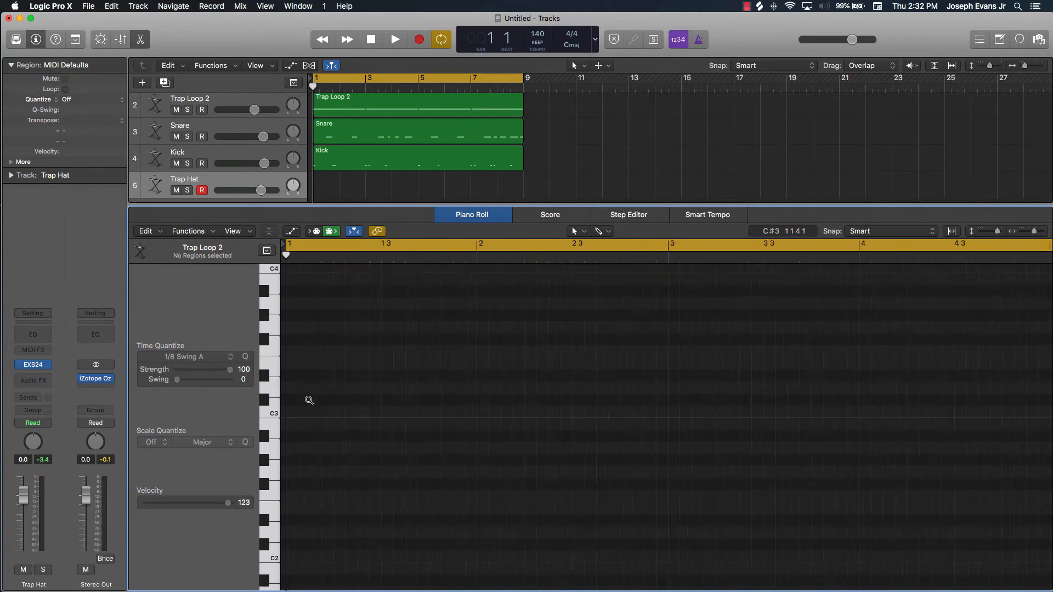
pyautogui.hscroll(3, 309, 400)
pyautogui.scroll(-5, 309, 400)
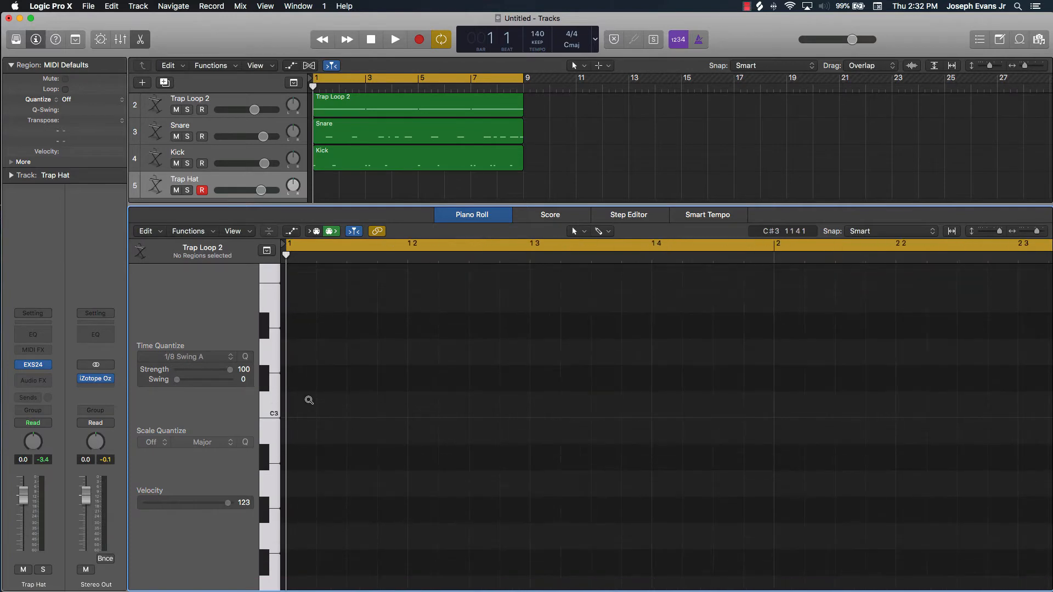
pyautogui.scroll(5, 309, 401)
pyautogui.hscroll(3, 309, 400)
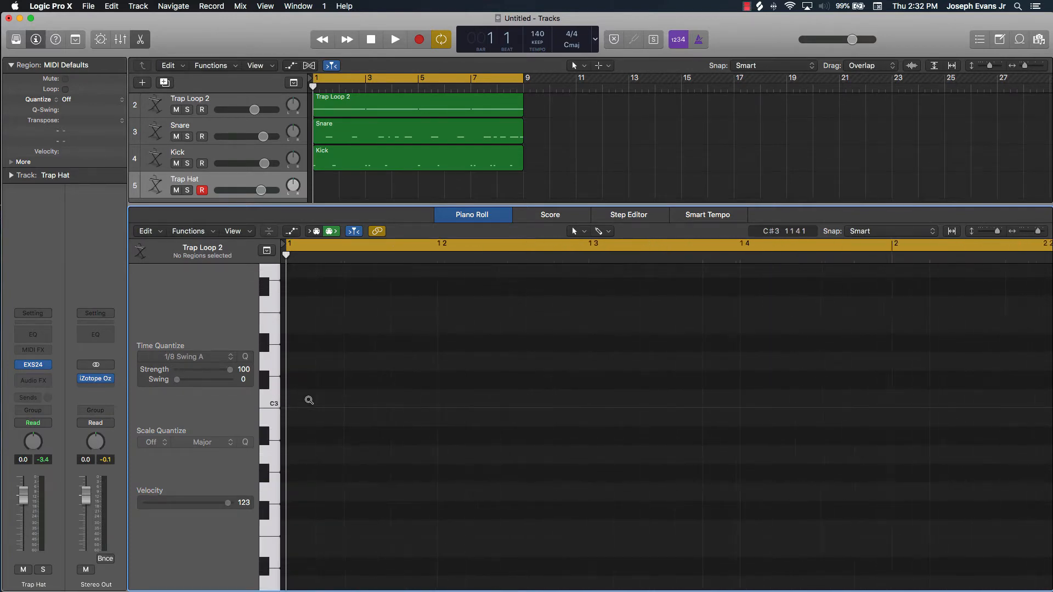
pyautogui.hscroll(1, 310, 401)
pyautogui.hscroll(-3, 309, 400)
pyautogui.click(866, 243)
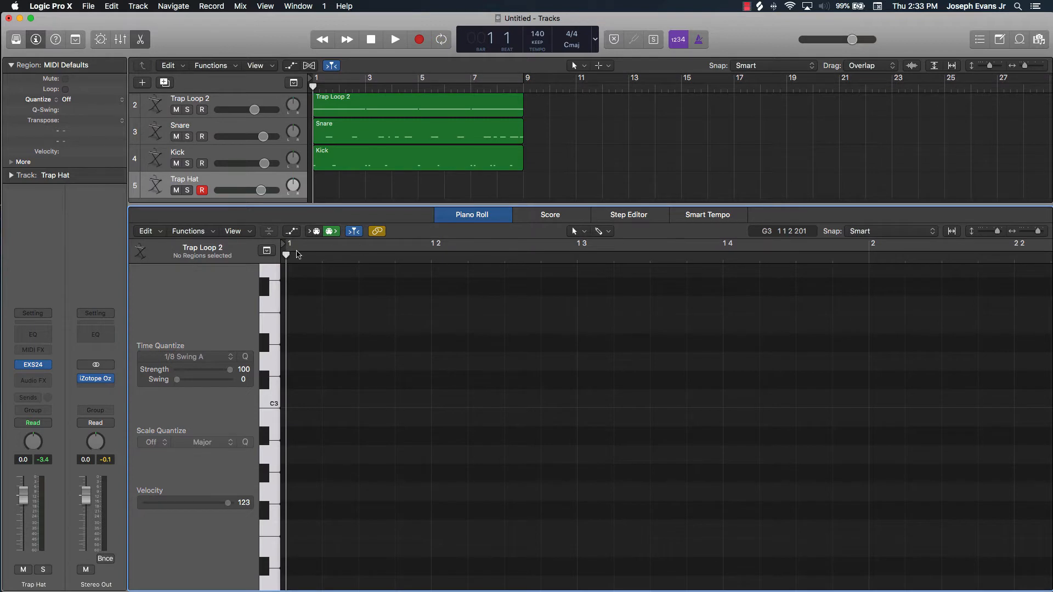
pyautogui.moveTo(289, 250); pyautogui.dragTo(772, 314)
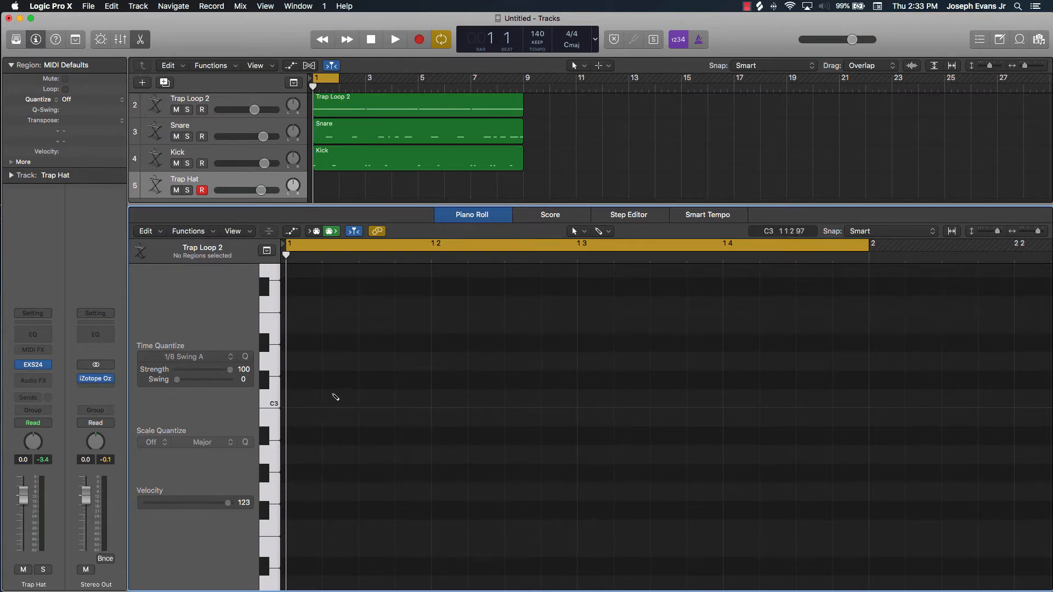
# Draw a C3 note spanning all of bar 1 on the Trap Hat track
pyautogui.click(294, 401)
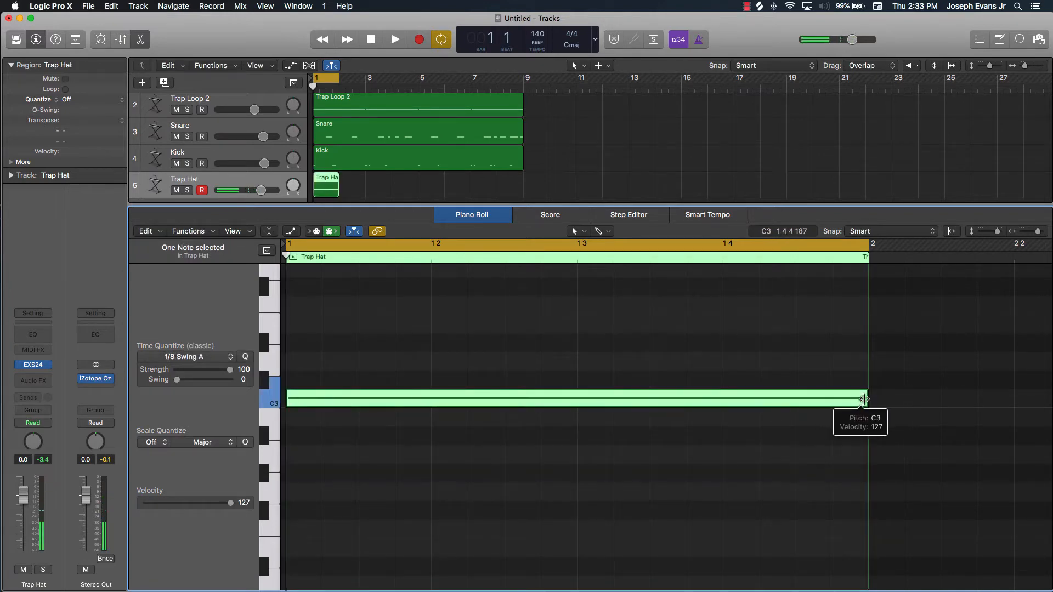
# Shorten the C3 note to a sixteenth and copy it to every eighth-note position across bar 1
pyautogui.moveTo(864, 400); pyautogui.dragTo(317, 414)
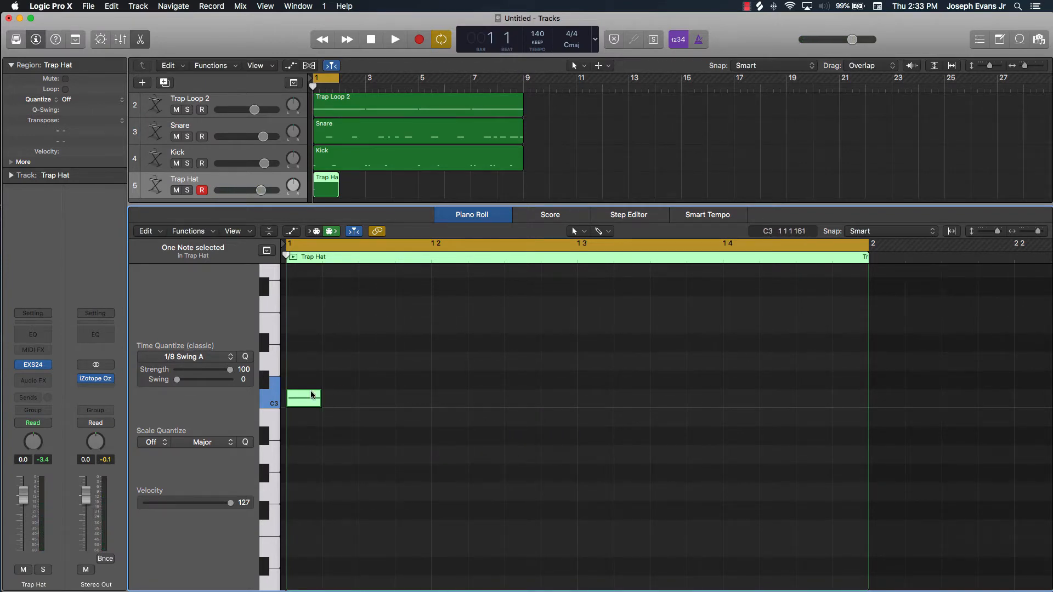
pyautogui.moveTo(311, 403); pyautogui.dragTo(525, 407)
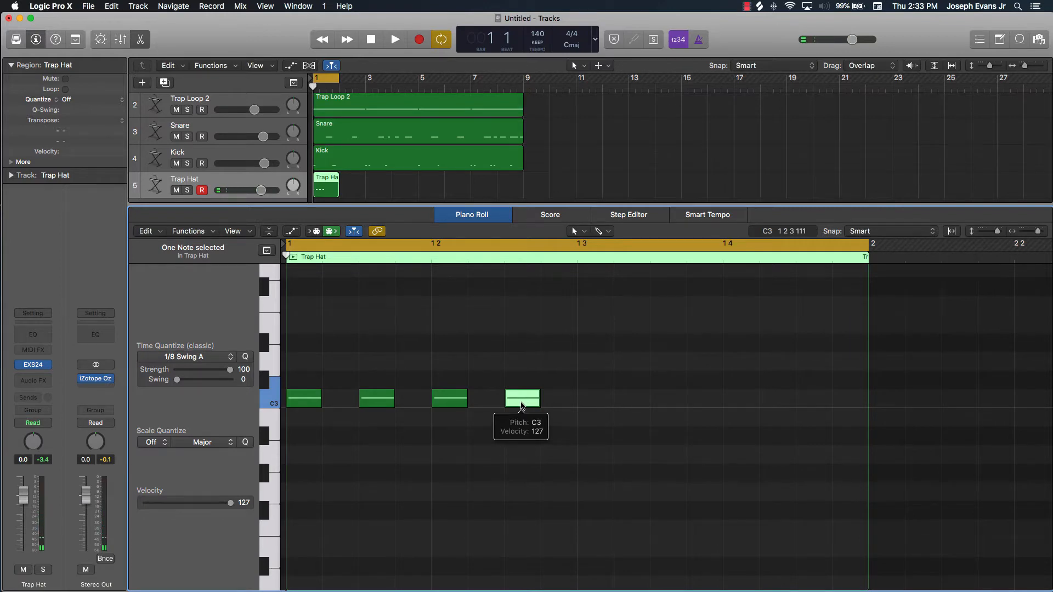
pyautogui.moveTo(522, 407); pyautogui.dragTo(822, 406)
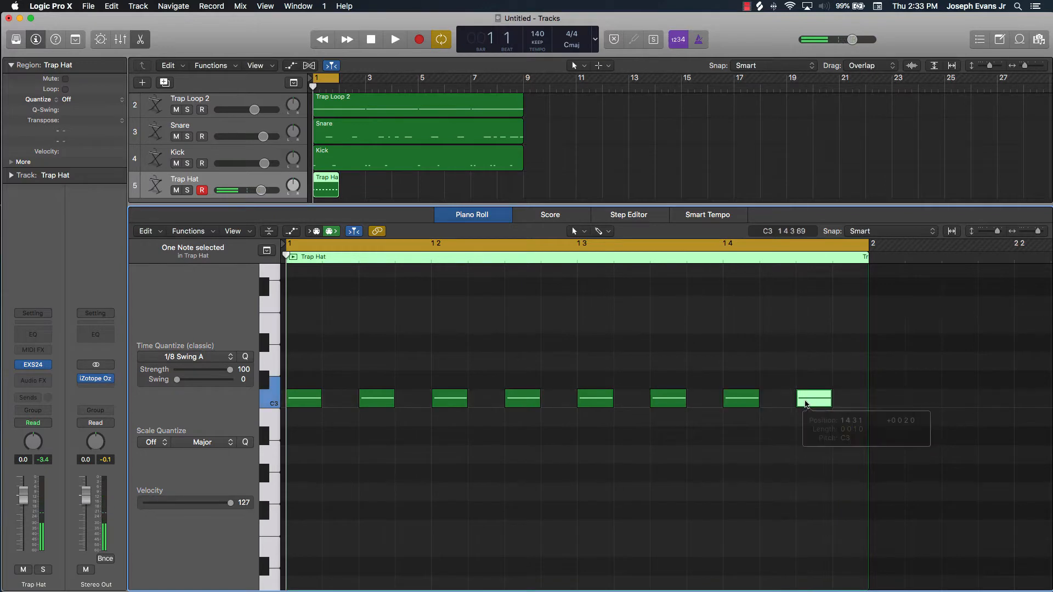
# Play bar 1 to hear the hi-hat pattern with the beat, stop playback, and select all its notes
pyautogui.press('space')
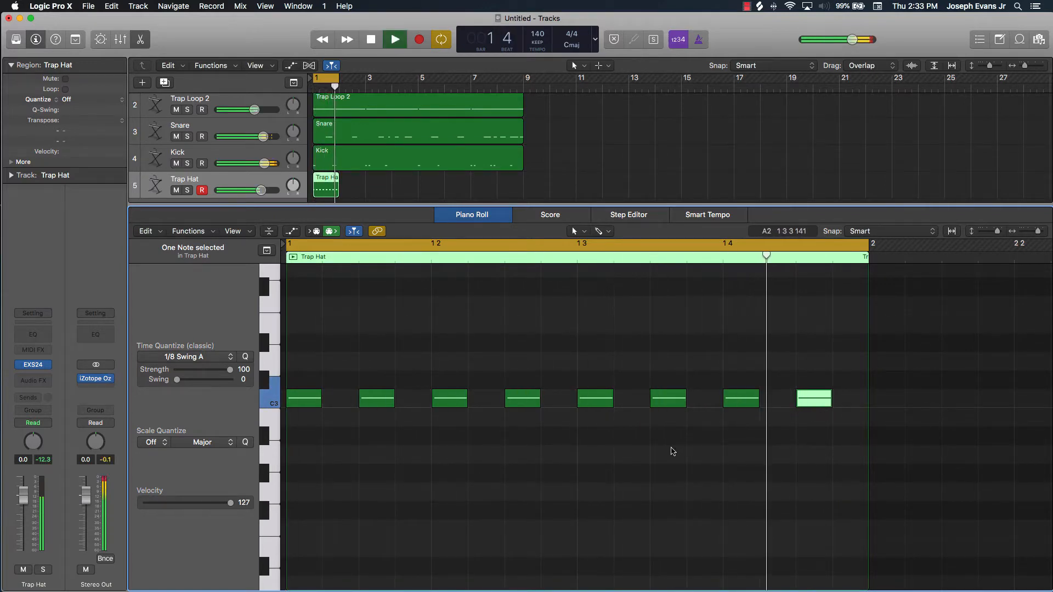
pyautogui.press('space')
pyautogui.click(753, 450)
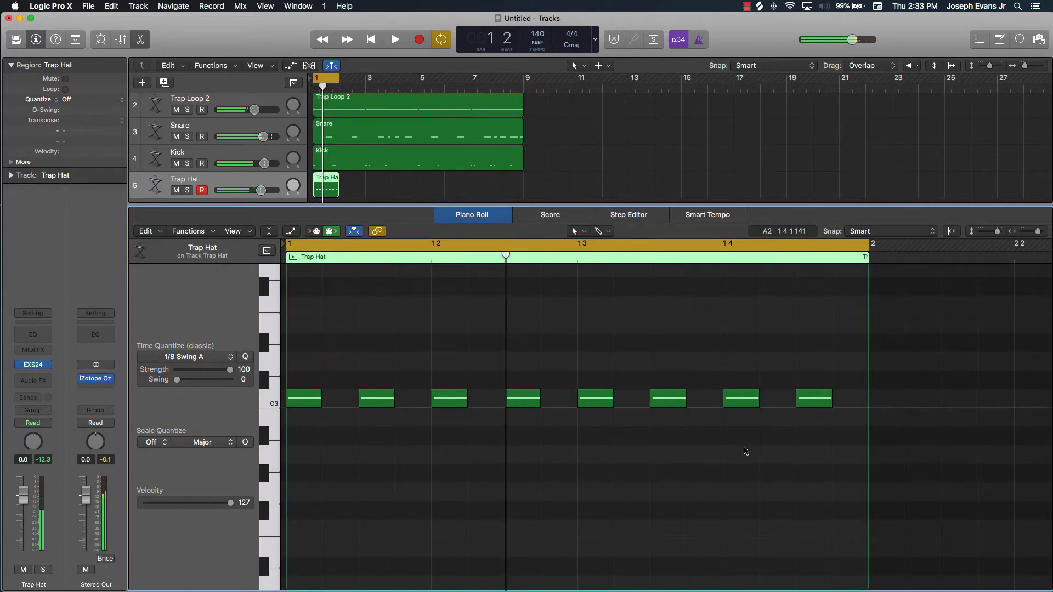
pyautogui.moveTo(832, 388); pyautogui.dragTo(283, 414)
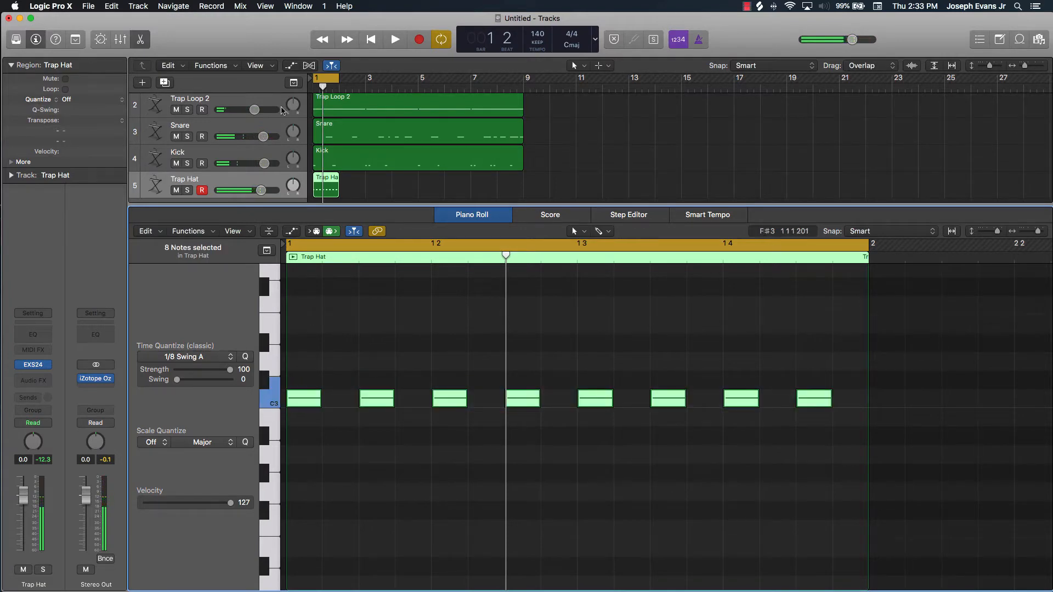
# Extend the cycle range from bar 1 to bar 9 and close the piano roll
pyautogui.moveTo(337, 78); pyautogui.dragTo(523, 79)
pyautogui.click(364, 186)
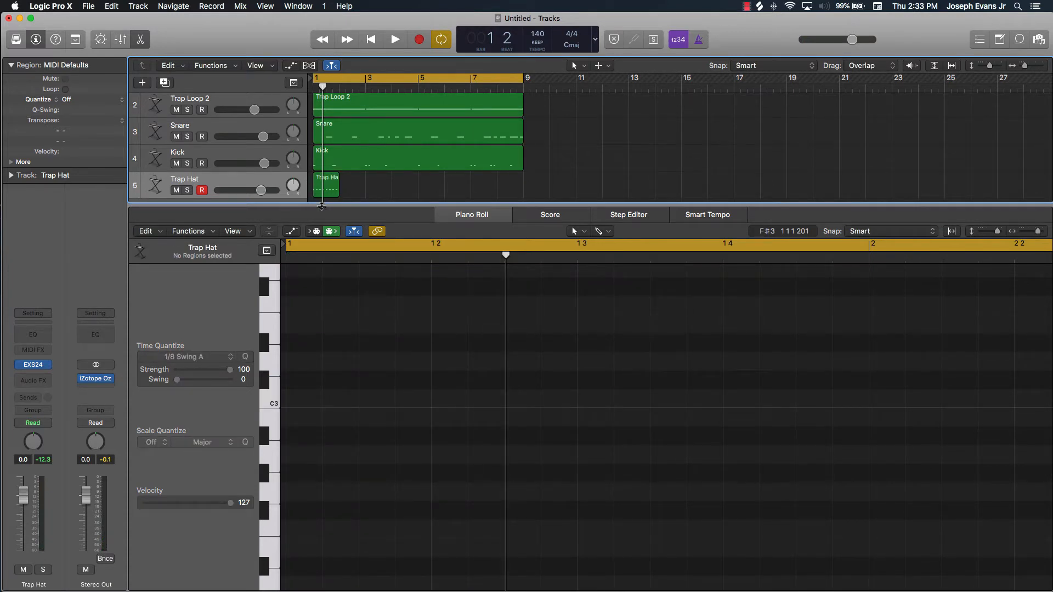
pyautogui.click(140, 40)
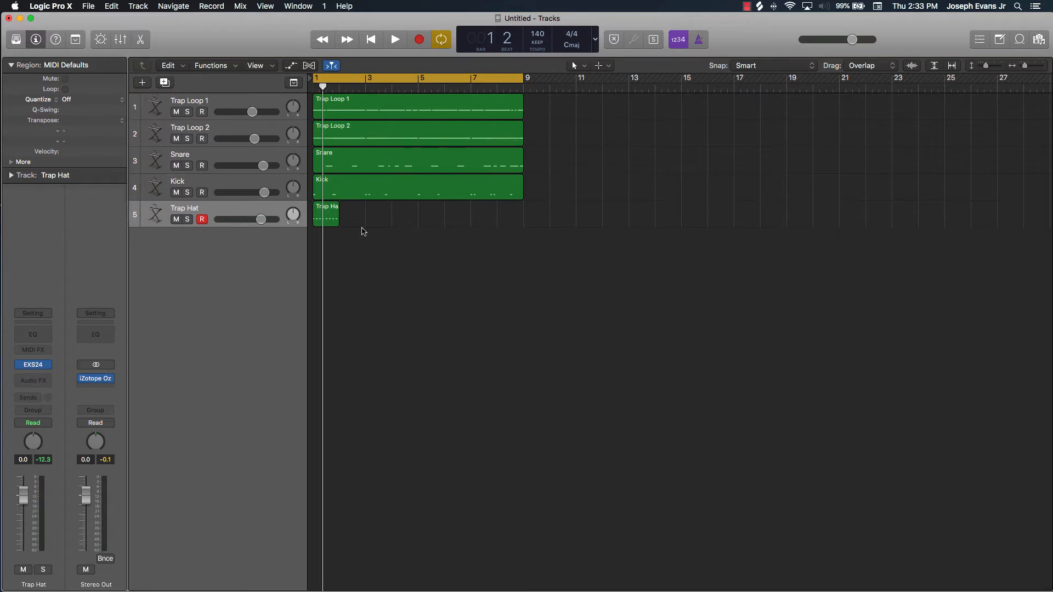
# Copy the one-bar Trap Hat region and paste it consecutively at bars 2, 3 and 4
pyautogui.click(329, 225)
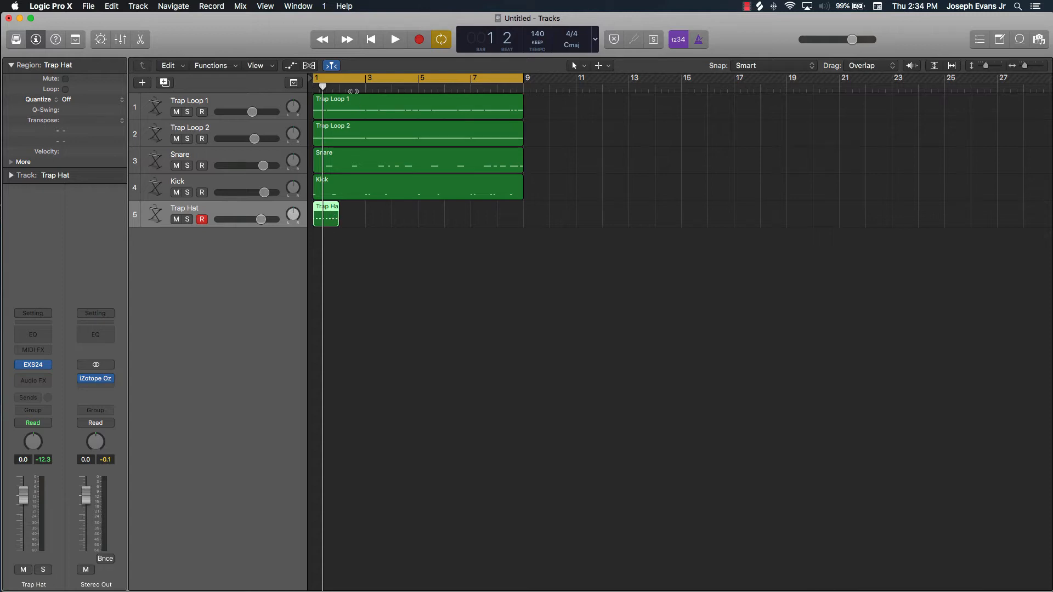
pyautogui.moveTo(347, 90); pyautogui.dragTo(339, 101)
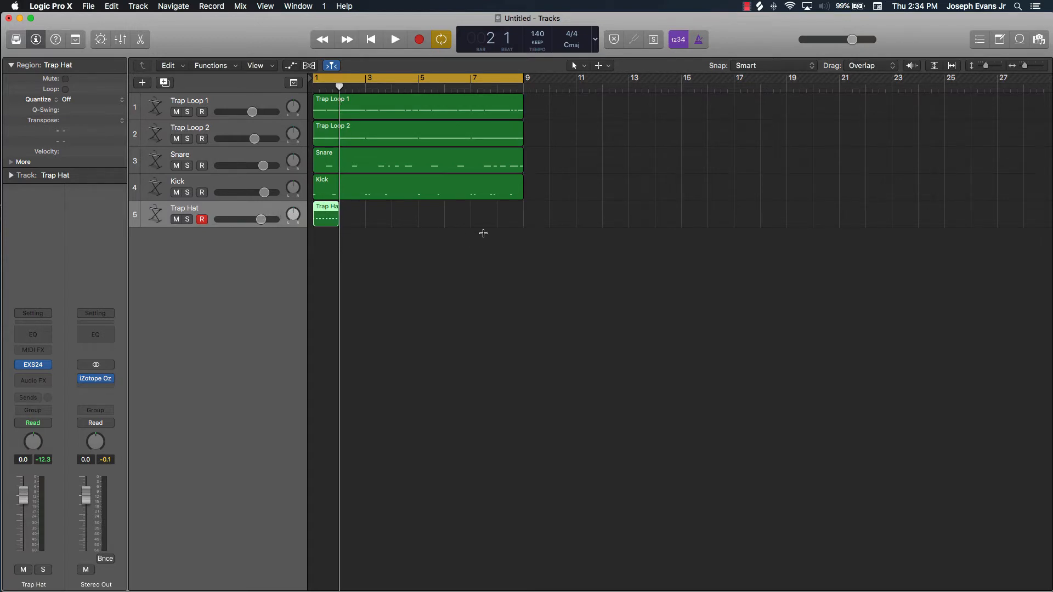
pyautogui.press('super+v')
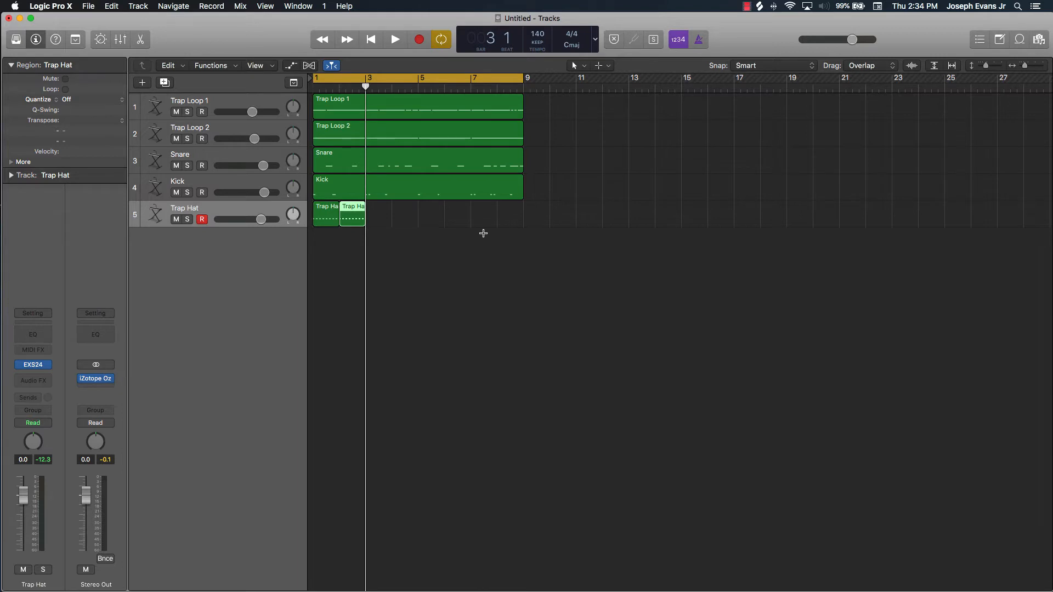
pyautogui.press('super+v')
pyautogui.press('super+v')
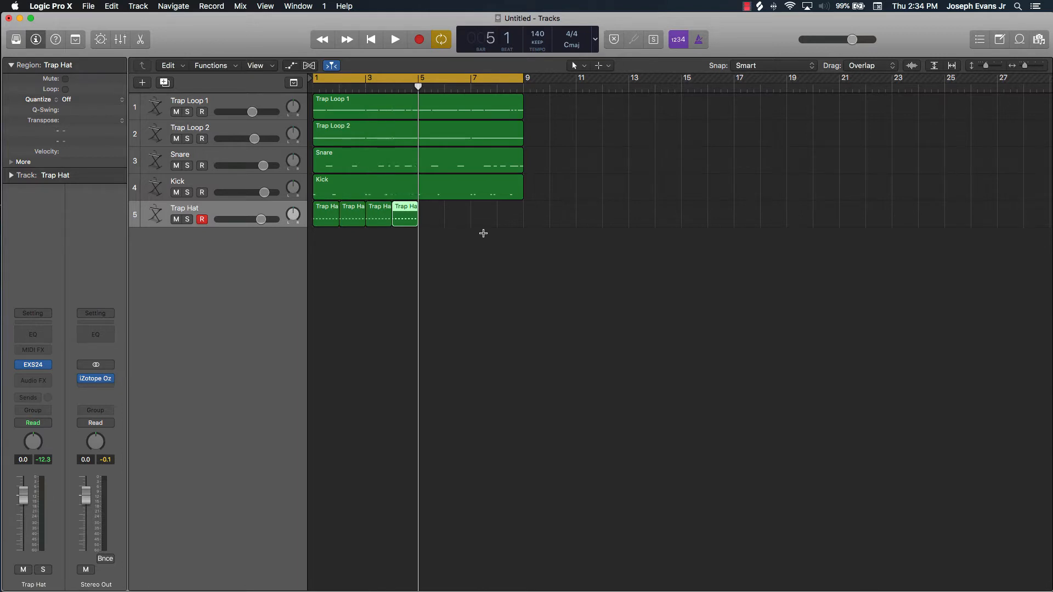
# Copy the four Trap Hat regions to bars 5 through 8 and join all eight into one region
pyautogui.click(437, 253)
pyautogui.moveTo(431, 218); pyautogui.dragTo(295, 218)
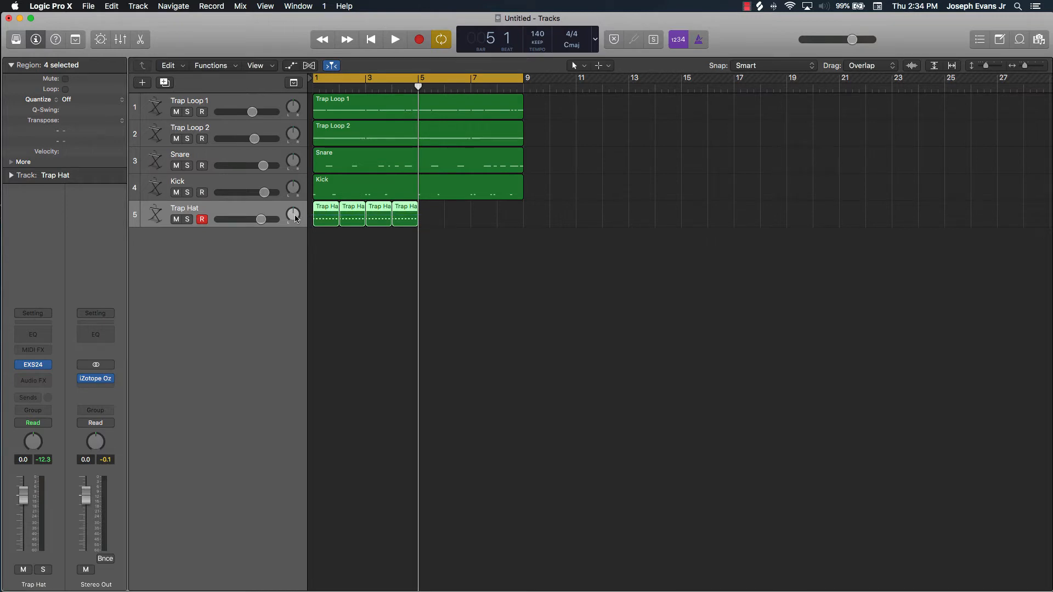
pyautogui.moveTo(328, 221); pyautogui.dragTo(434, 230)
pyautogui.moveTo(557, 219); pyautogui.dragTo(238, 227)
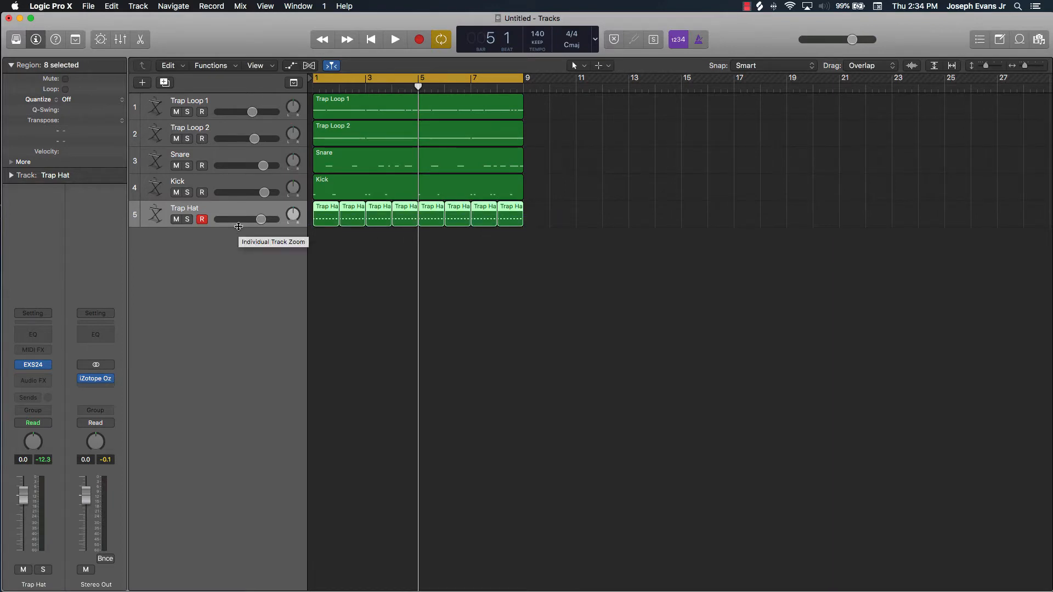
pyautogui.press('super+j')
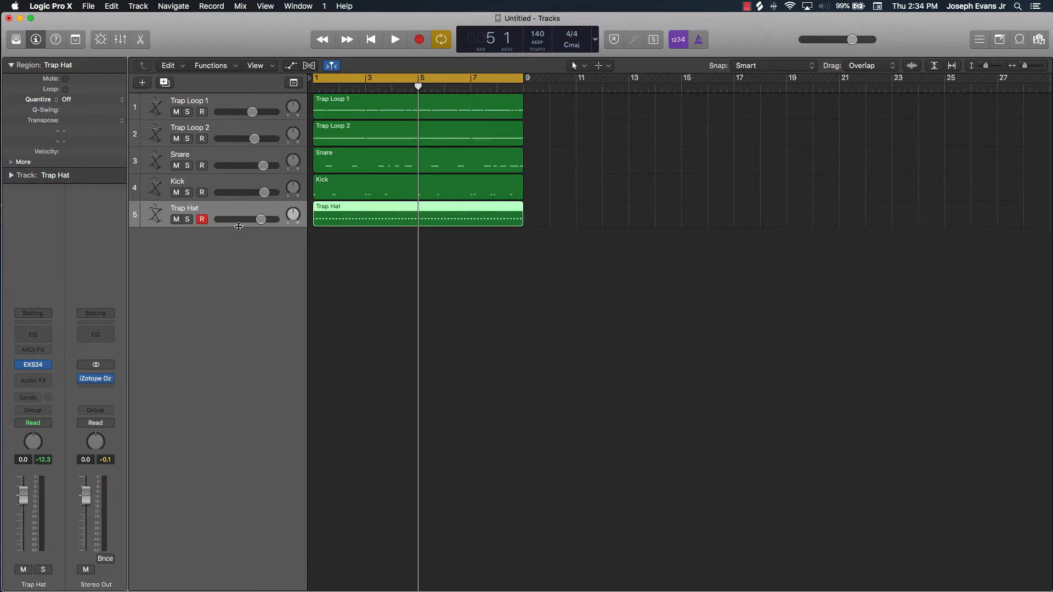
# Play the beat to hear the eight-bar hi-hat pattern with the other tracks, and stop playback
pyautogui.press('space')
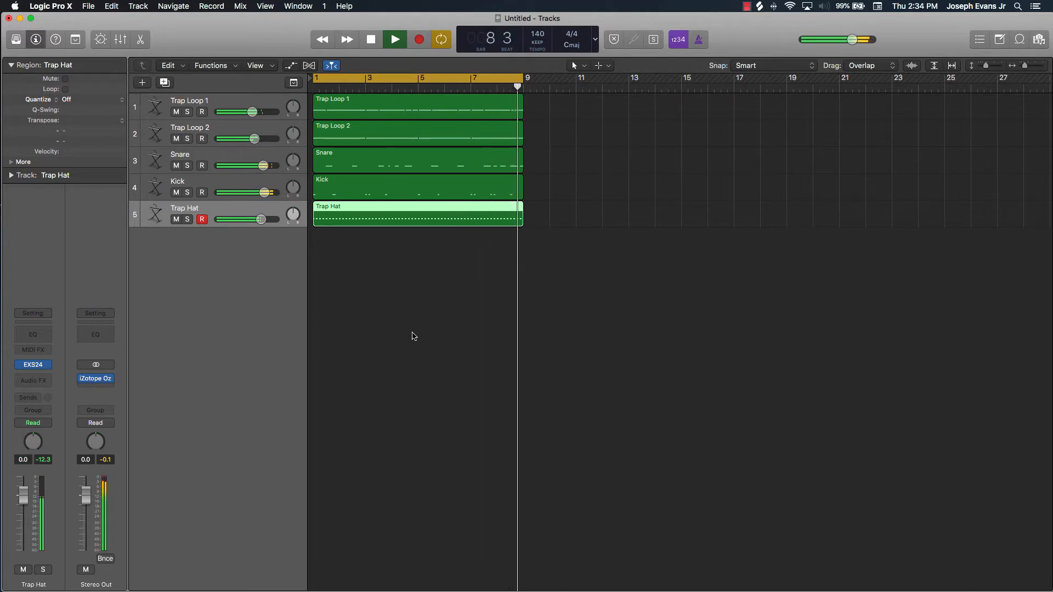
pyautogui.press('space')
pyautogui.click(554, 291)
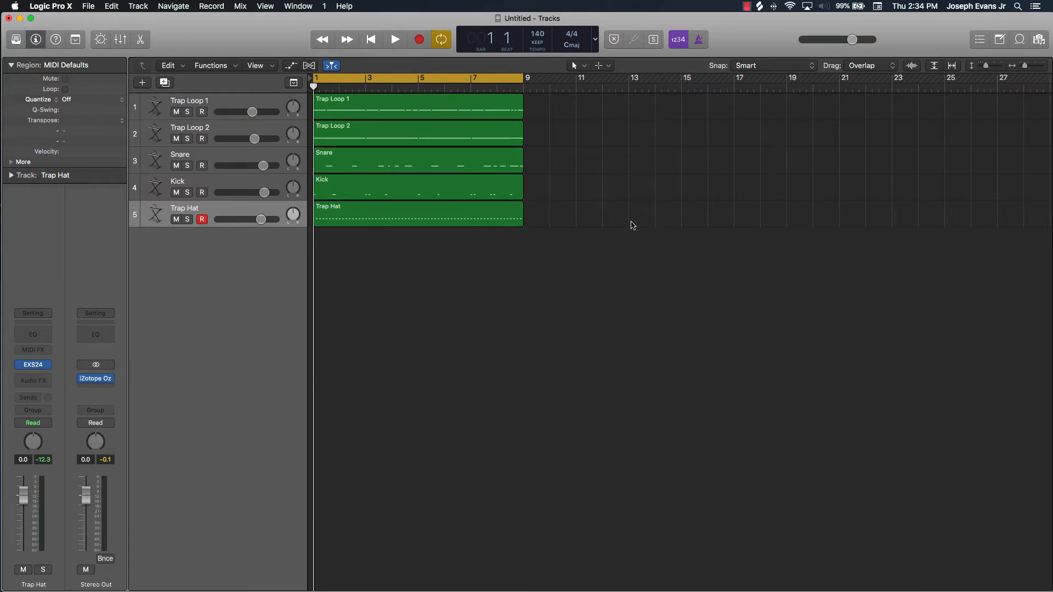
# Duplicate the Trap Hat track and copy its eight-bar region onto the new track 6
pyautogui.click(258, 209)
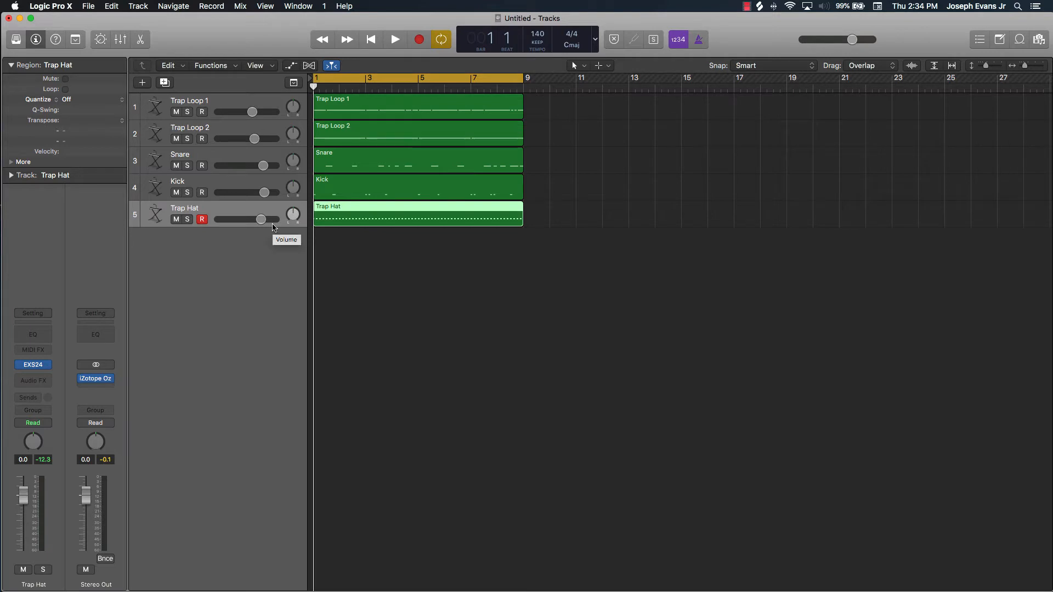
pyautogui.press('super+d')
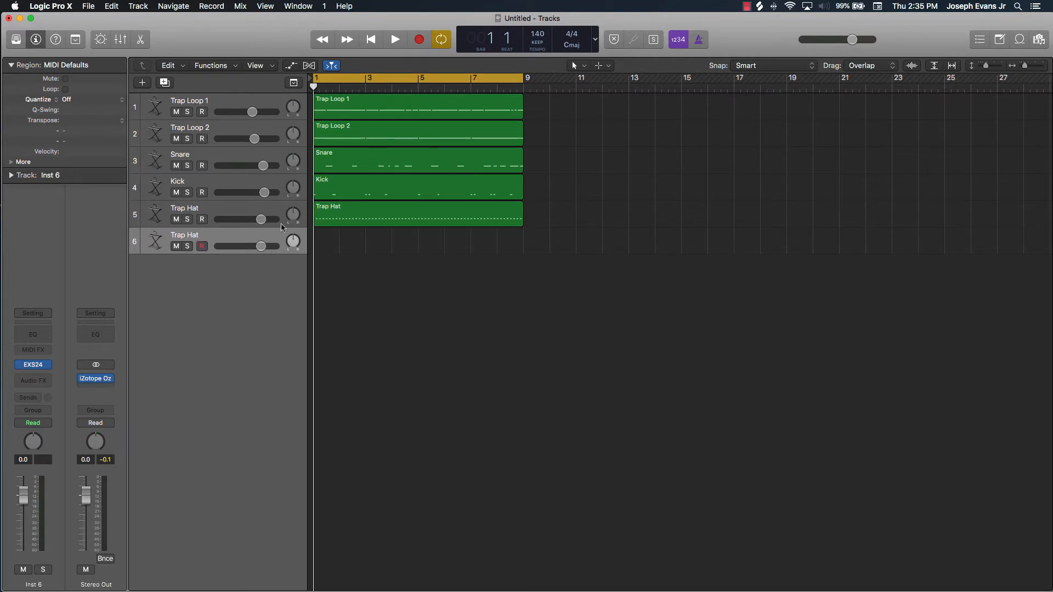
pyautogui.click(336, 222)
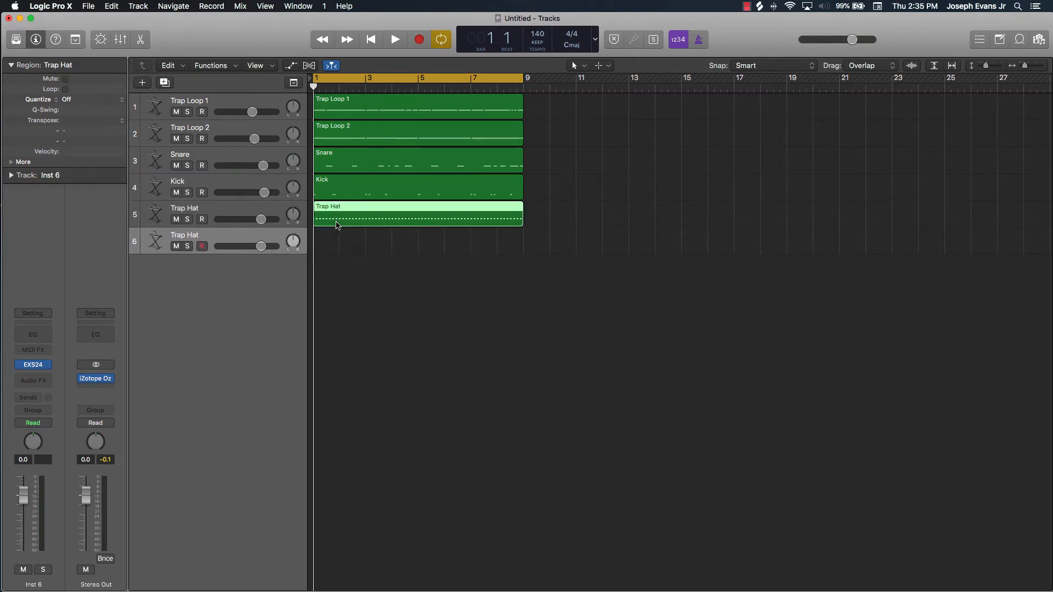
pyautogui.moveTo(336, 223); pyautogui.dragTo(337, 239)
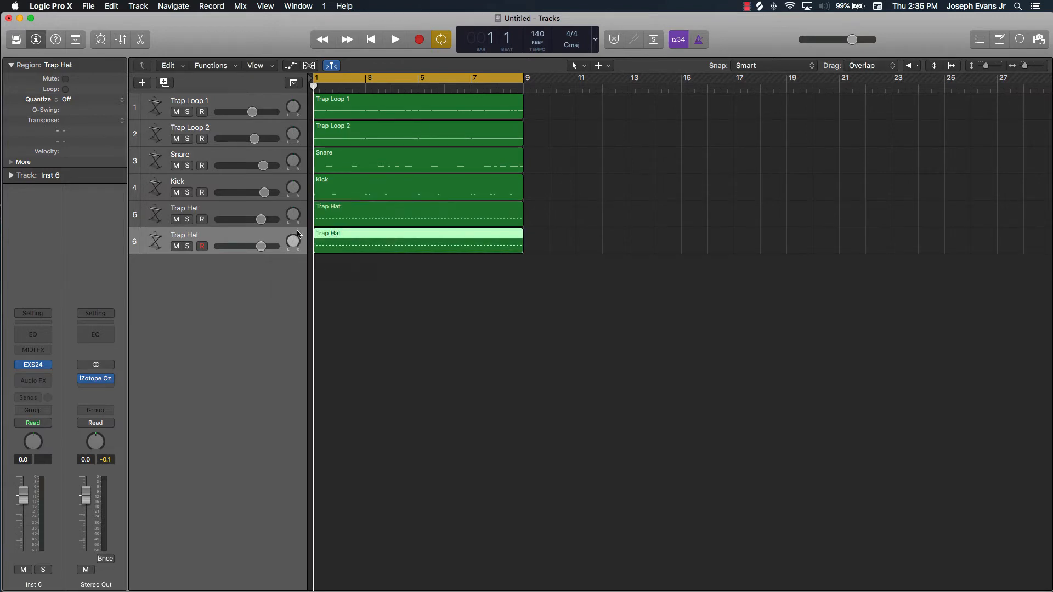
# Mute the original Trap Hat track 5 and open the region on track 6 in the piano roll
pyautogui.click(176, 220)
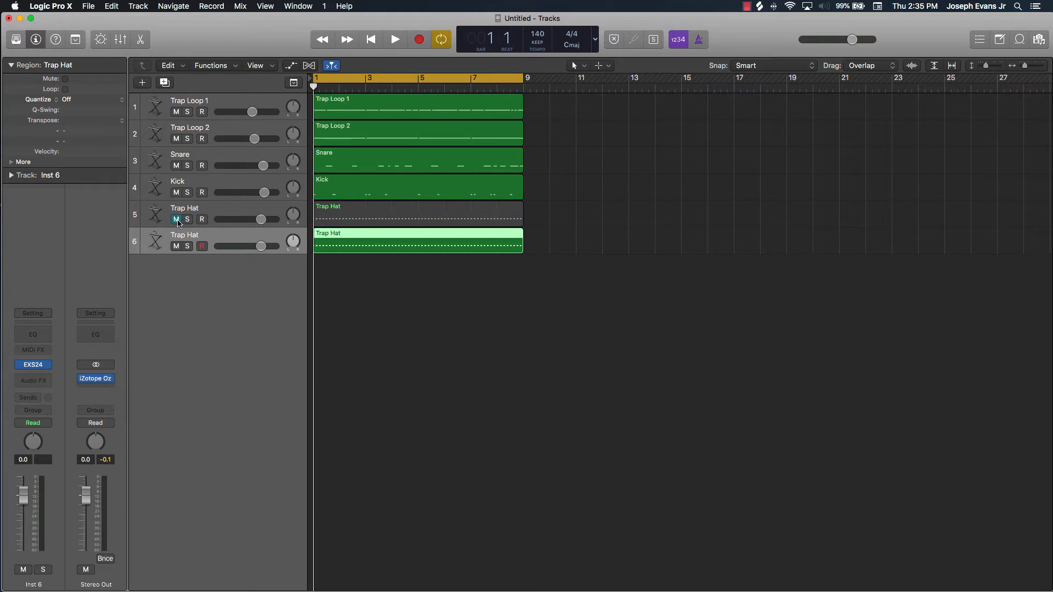
pyautogui.click(370, 278)
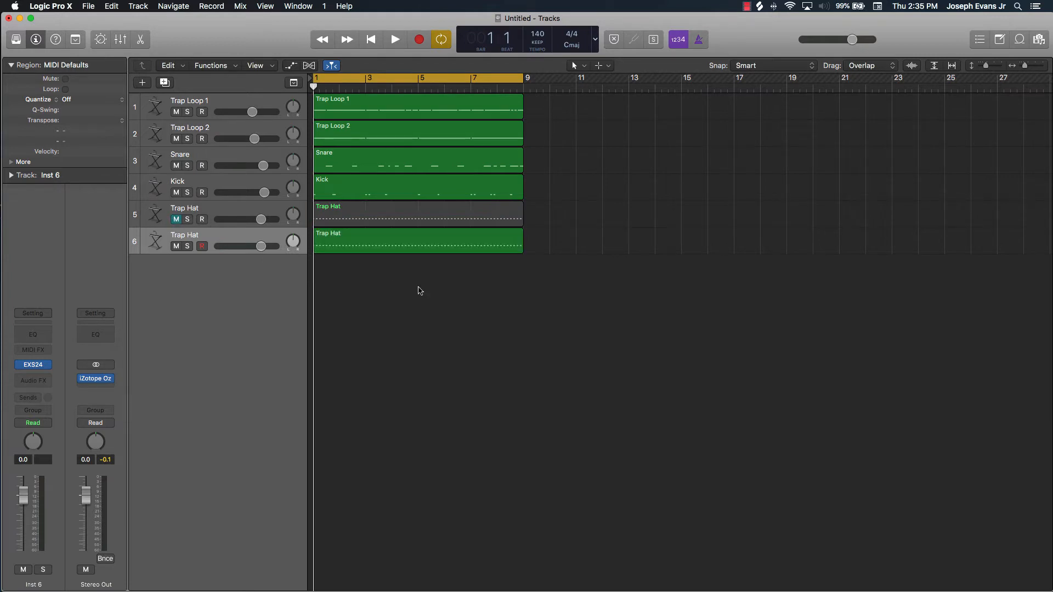
pyautogui.click(234, 242)
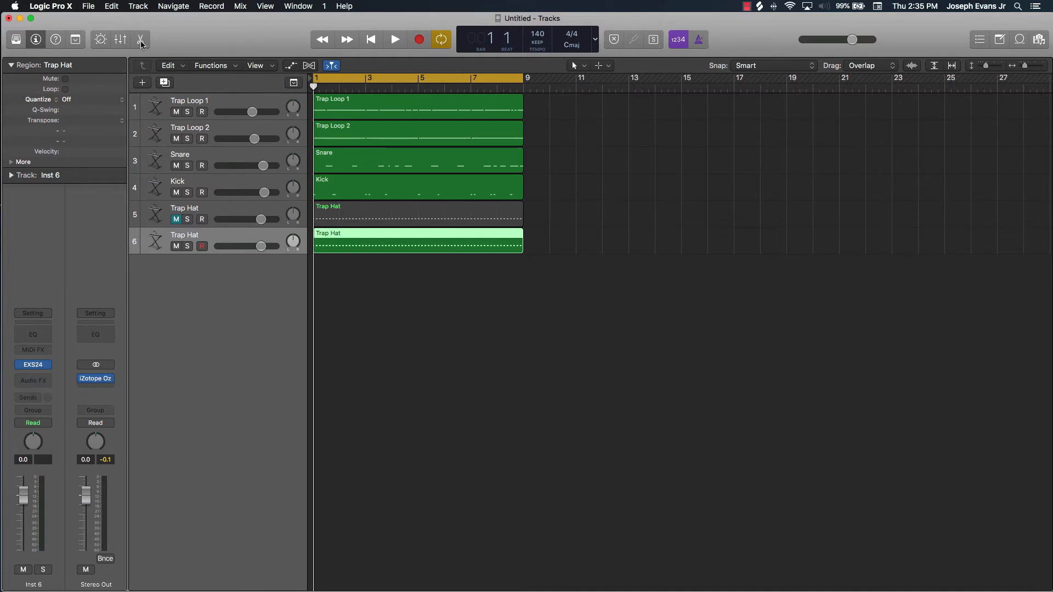
pyautogui.press('p')
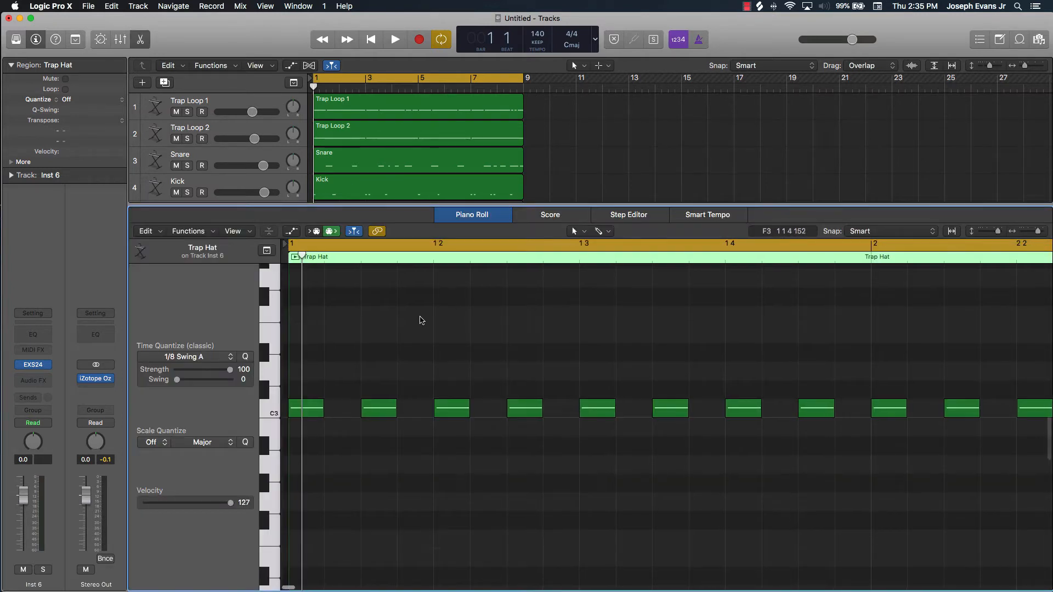
pyautogui.hscroll(-5, 422, 319)
pyautogui.scroll(-4, 423, 318)
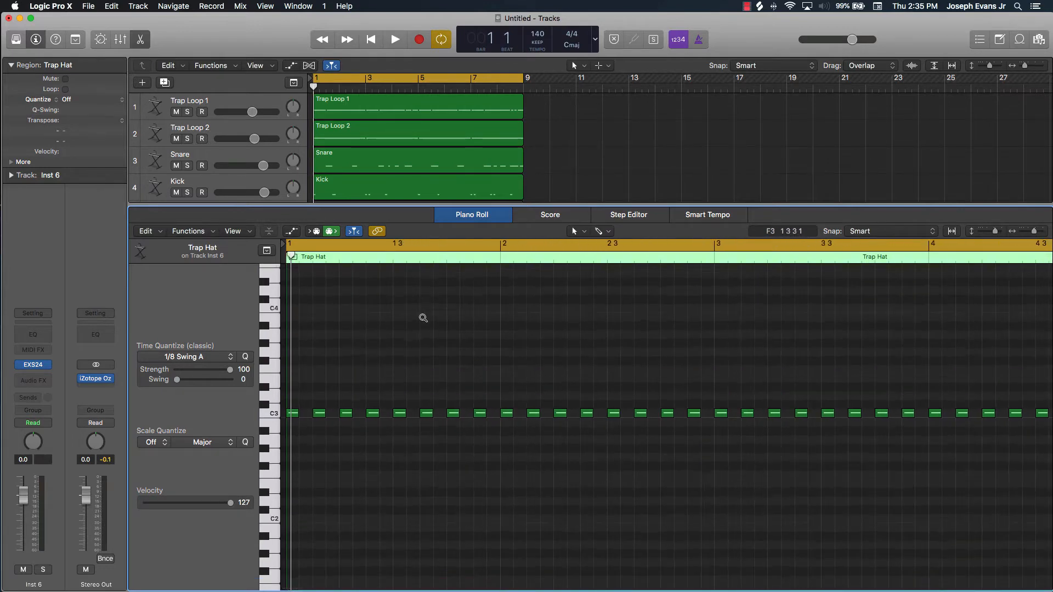
pyautogui.hscroll(-2, 423, 319)
pyautogui.hscroll(2, 422, 321)
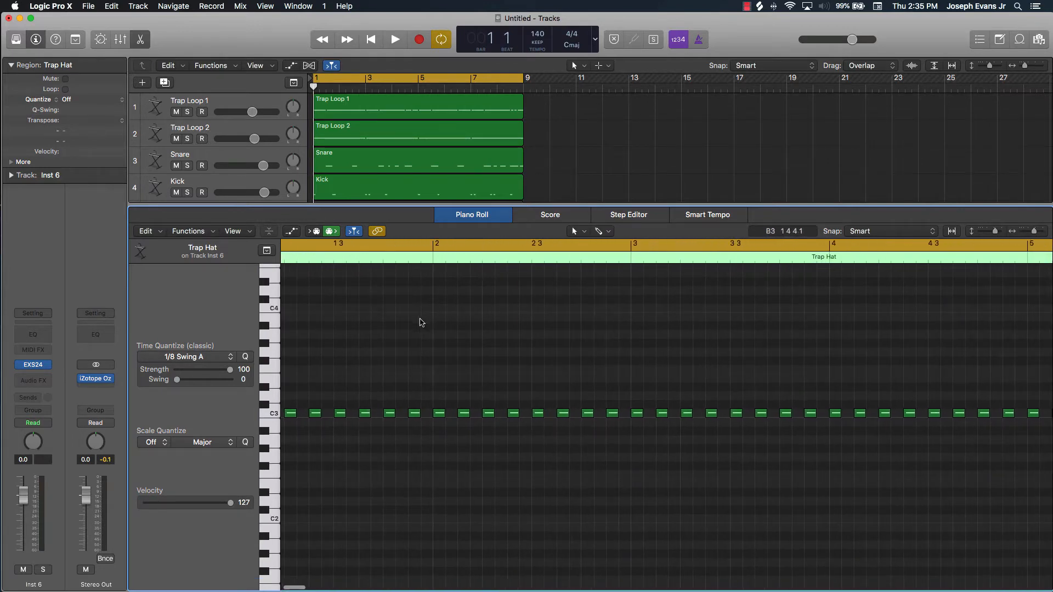
# Add extra C3 hi-hat notes in track 6's region at positions 1 4 4 and 3 1 2
pyautogui.click(440, 414)
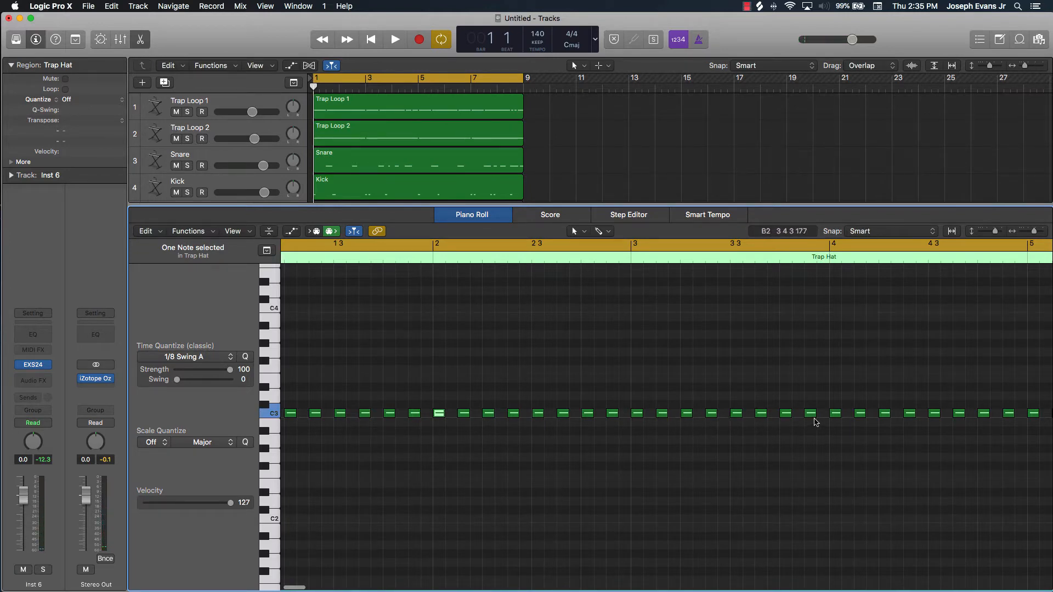
pyautogui.hscroll(10, 822, 419)
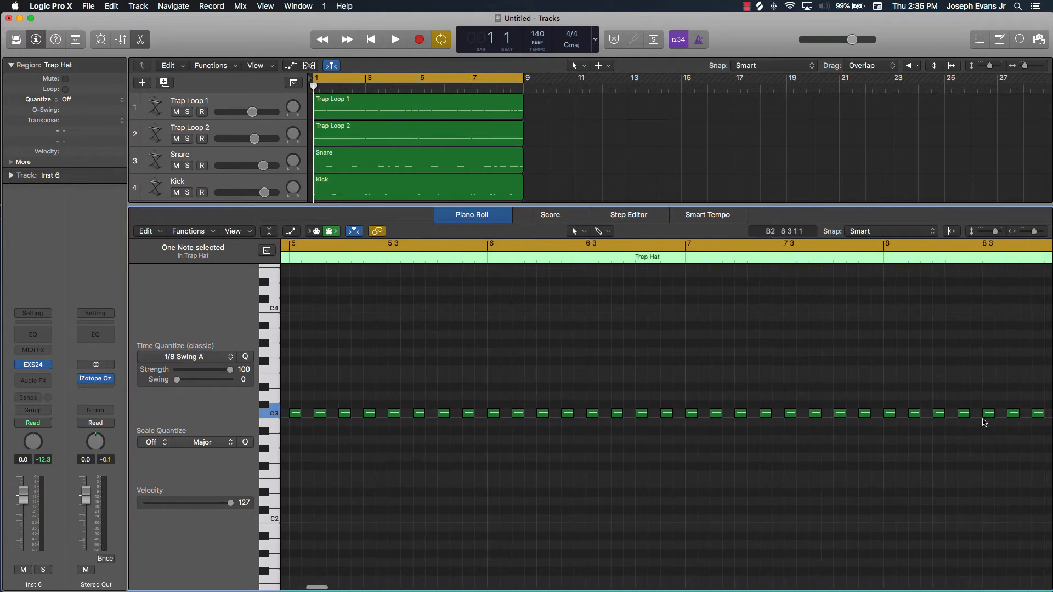
pyautogui.hscroll(-10, 975, 422)
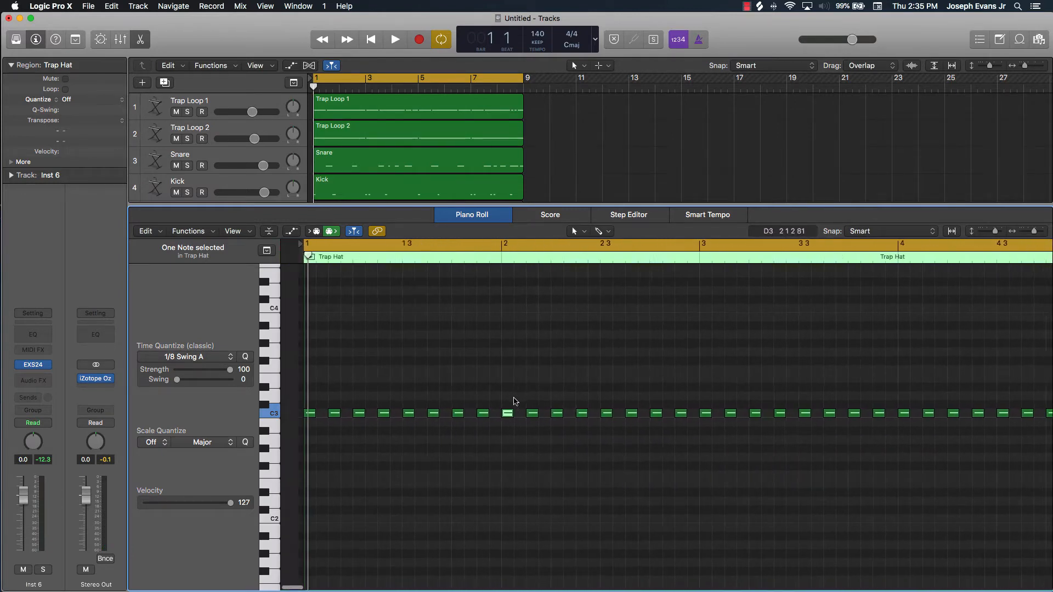
pyautogui.click(487, 432)
pyautogui.click(490, 413)
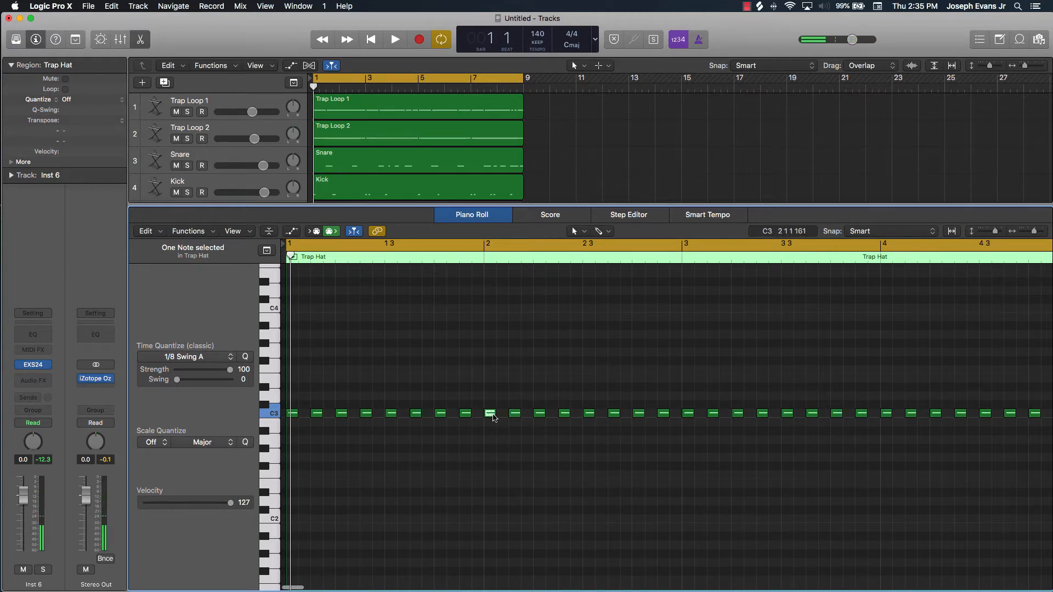
pyautogui.click(493, 414)
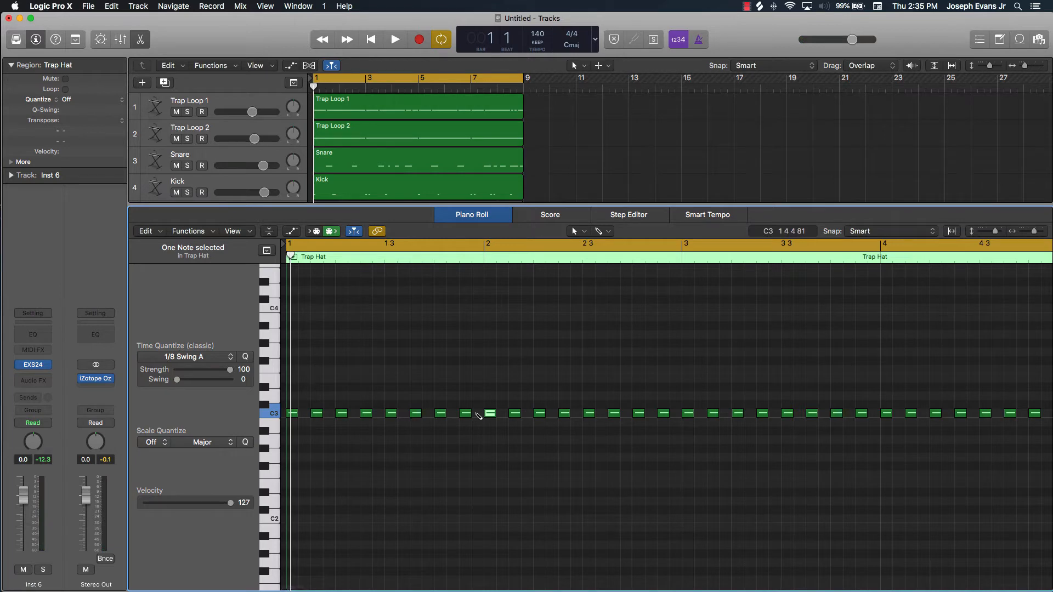
pyautogui.click(478, 414)
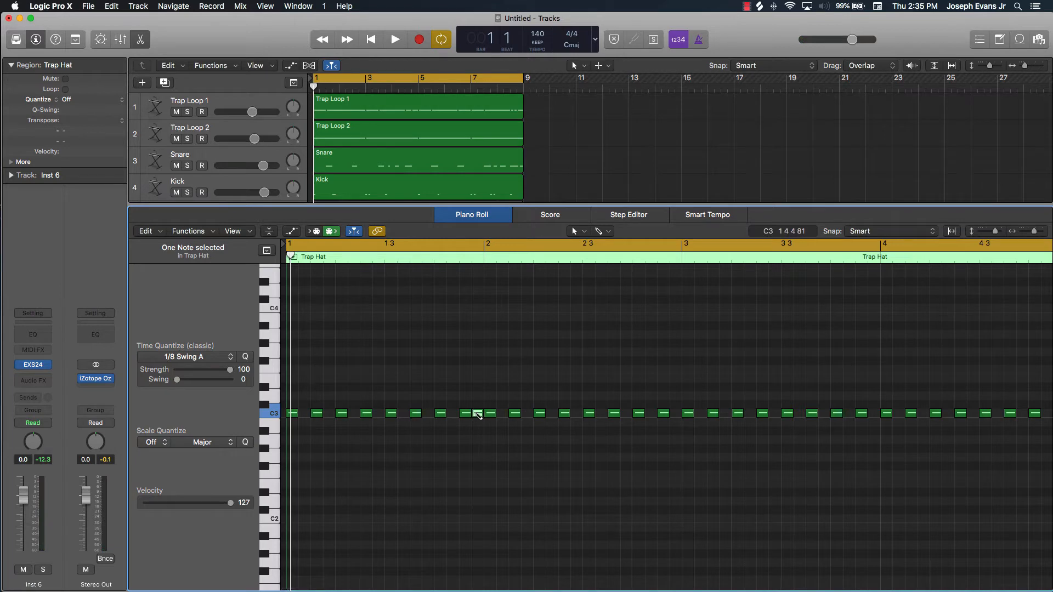
pyautogui.click(701, 414)
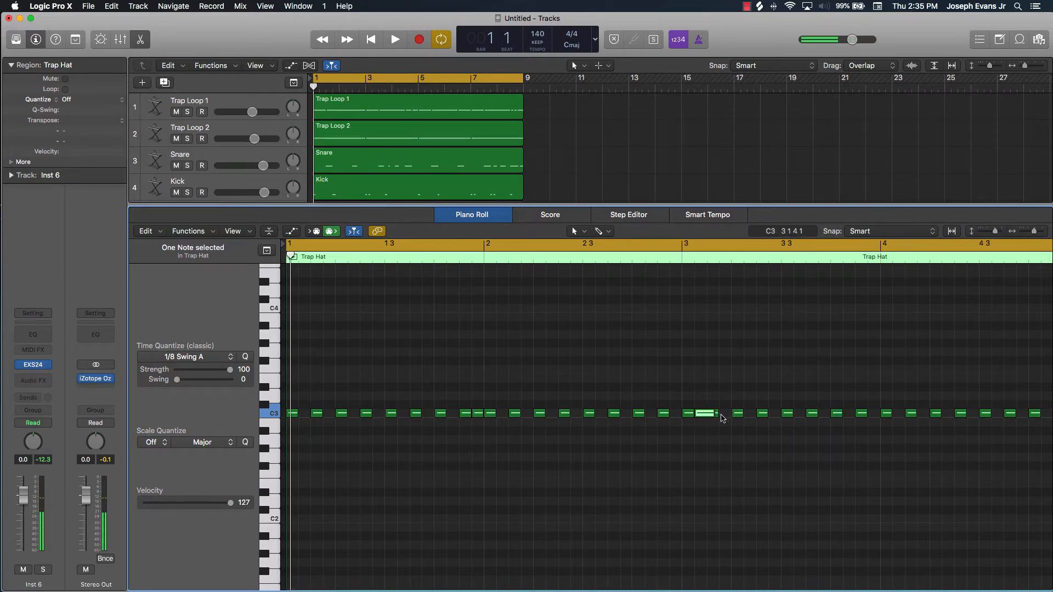
pyautogui.keyDown('super'); pyautogui.click(750, 414); pyautogui.keyUp('super')
pyautogui.press('Delete')
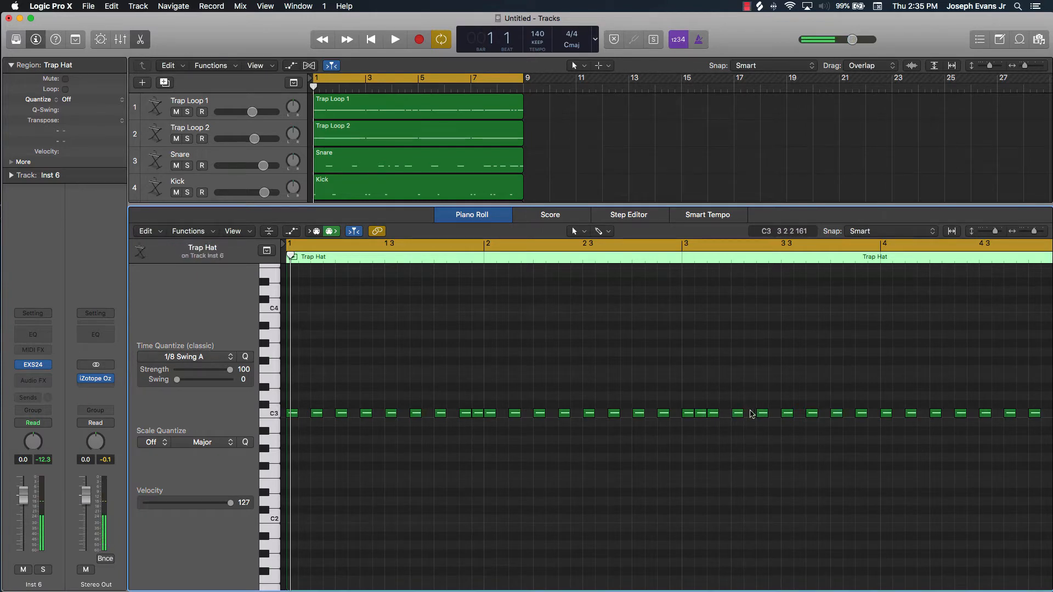
# Add extra C3 hi-hat notes in track 6's region at positions 3 2 2, 4 3 4, 5 4 2, 6 1 2 and 6 2 2
pyautogui.keyDown('super'); pyautogui.click(749, 414); pyautogui.keyUp('super')
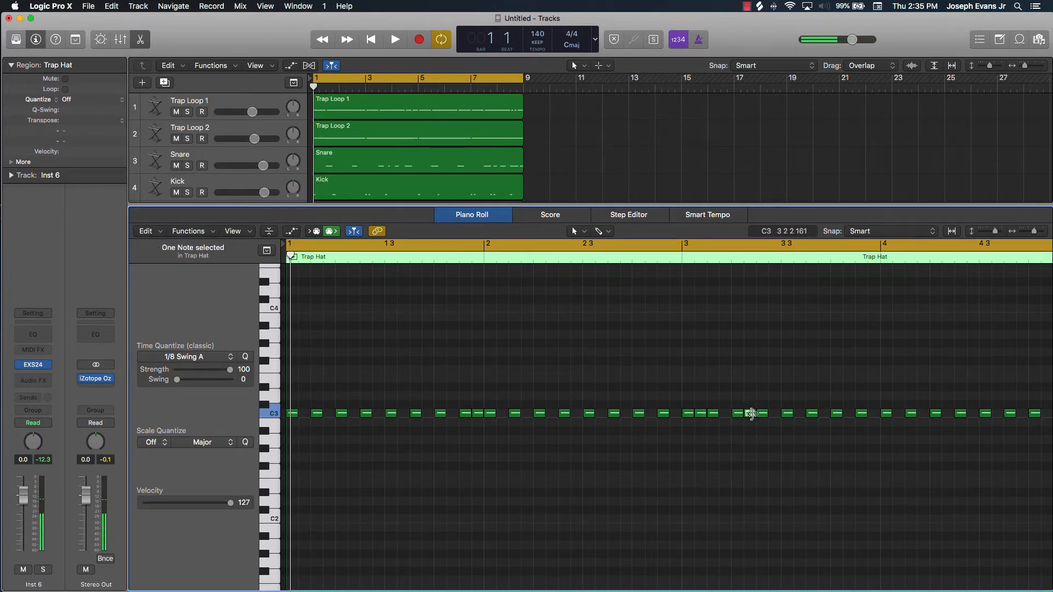
pyautogui.hscroll(4, 793, 439)
pyautogui.hscroll(8, 792, 438)
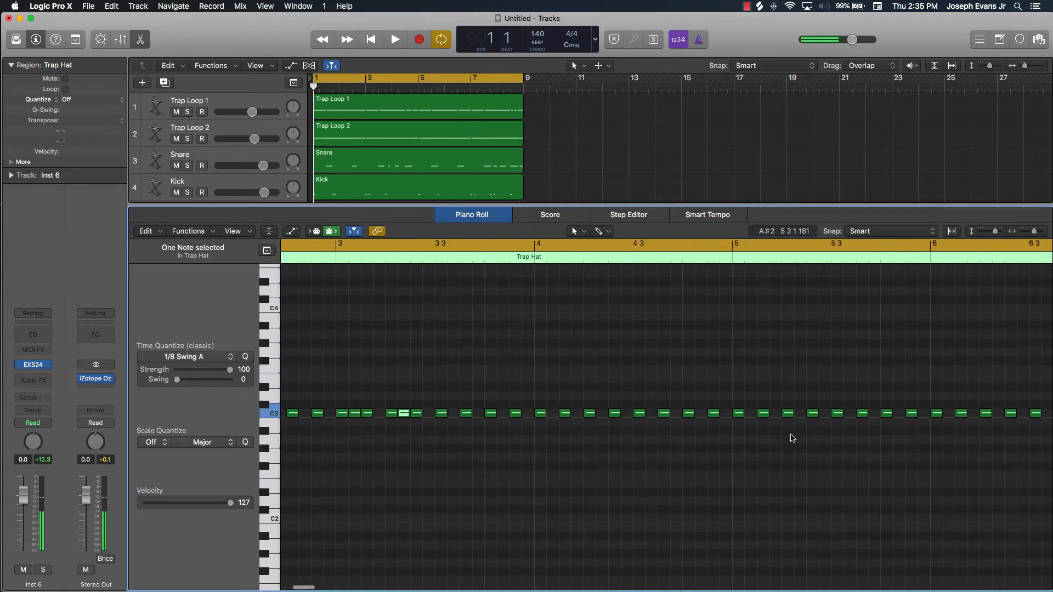
pyautogui.keyDown('super'); pyautogui.click(679, 415); pyautogui.keyUp('super')
pyautogui.hscroll(1, 735, 437)
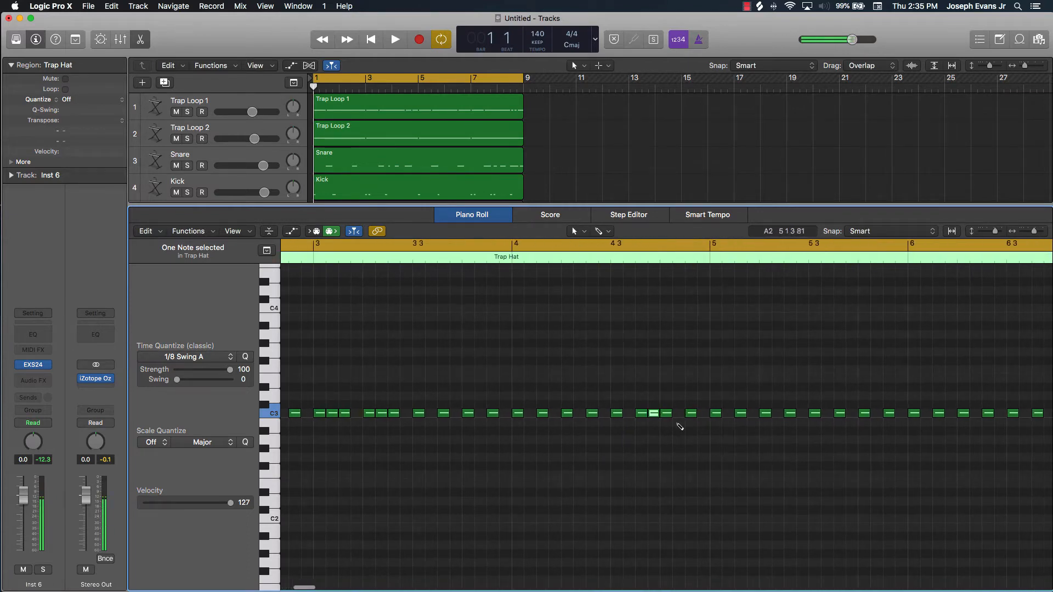
pyautogui.hscroll(8, 680, 427)
pyautogui.keyDown('super'); pyautogui.click(668, 415); pyautogui.keyUp('super')
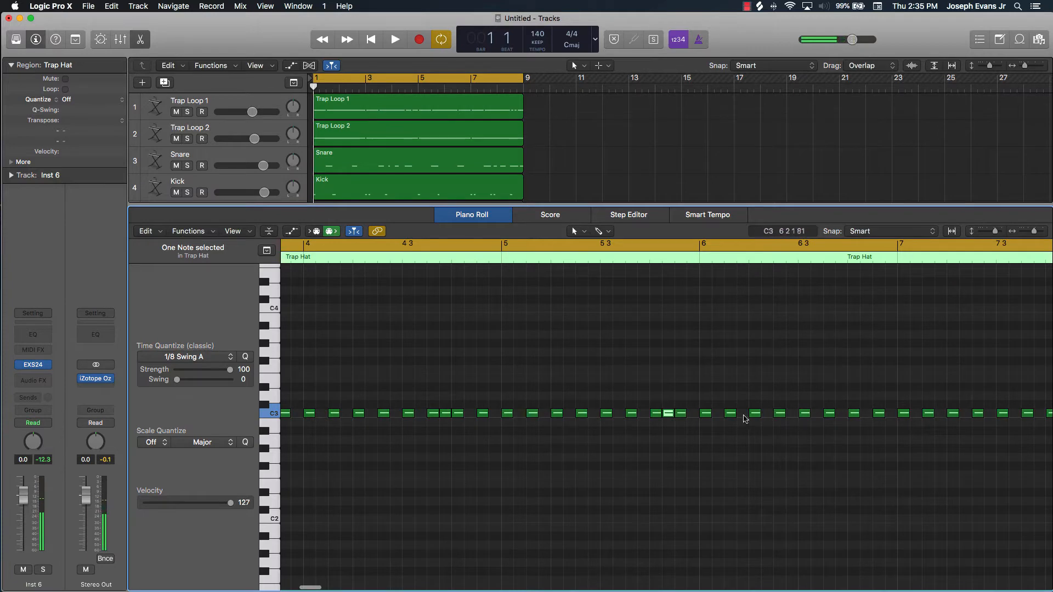
pyautogui.keyDown('super'); pyautogui.click(718, 415); pyautogui.keyUp('super')
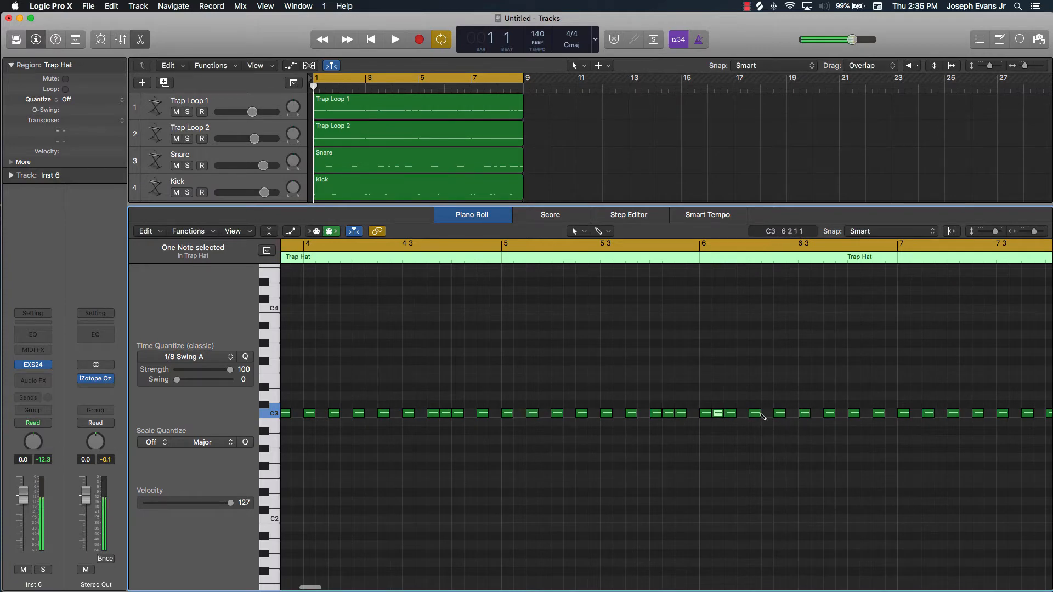
pyautogui.keyDown('super'); pyautogui.click(768, 415); pyautogui.keyUp('super')
# Add further C3 hi-hat notes in the same region at positions 8 1 4, 8 4 4, 7 1 4 and 1 1 2
pyautogui.hscroll(15, 793, 431)
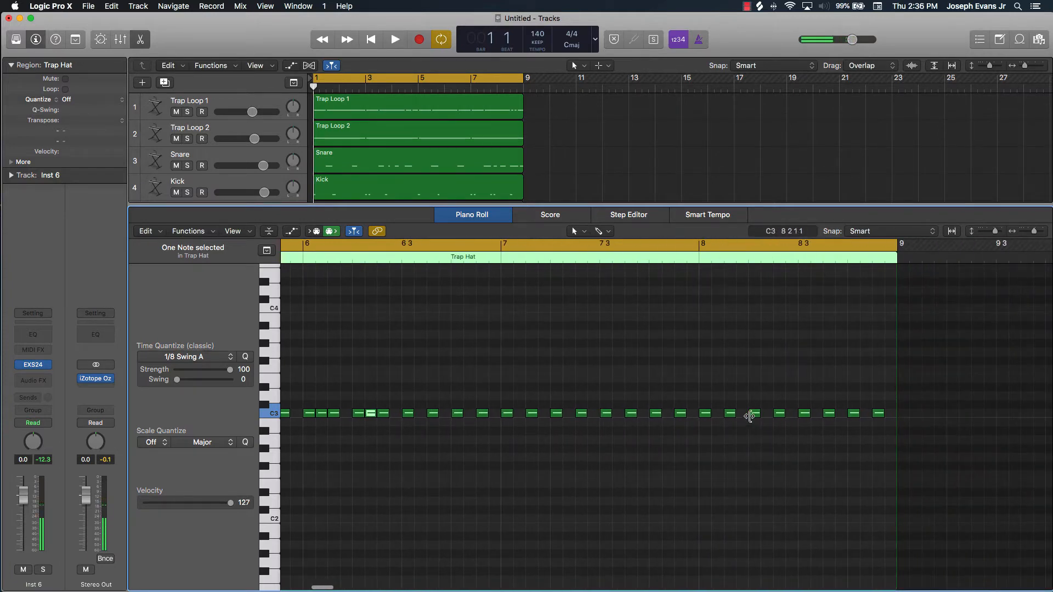
pyautogui.keyDown('super'); pyautogui.click(742, 415); pyautogui.keyUp('super')
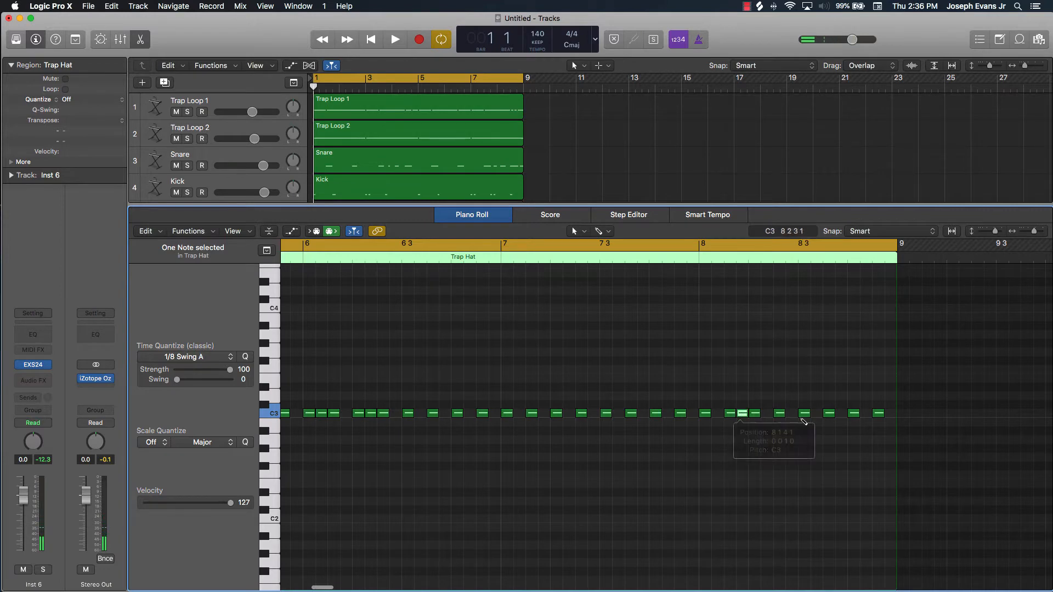
pyautogui.keyDown('super'); pyautogui.click(891, 415); pyautogui.keyUp('super')
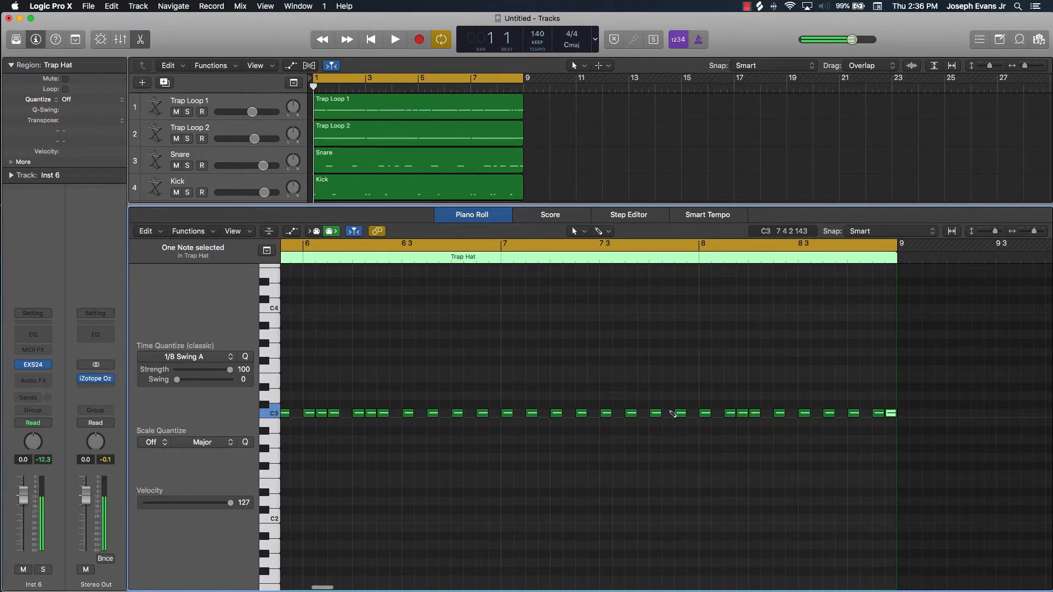
pyautogui.click(550, 415)
pyautogui.hscroll(-20, 560, 442)
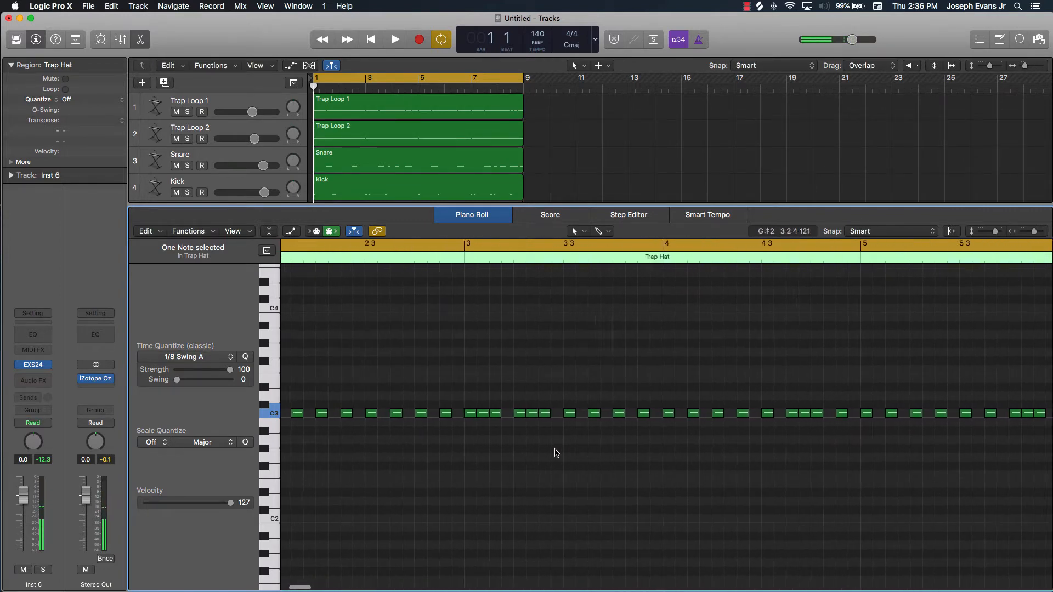
pyautogui.hscroll(-10, 551, 453)
pyautogui.click(546, 453)
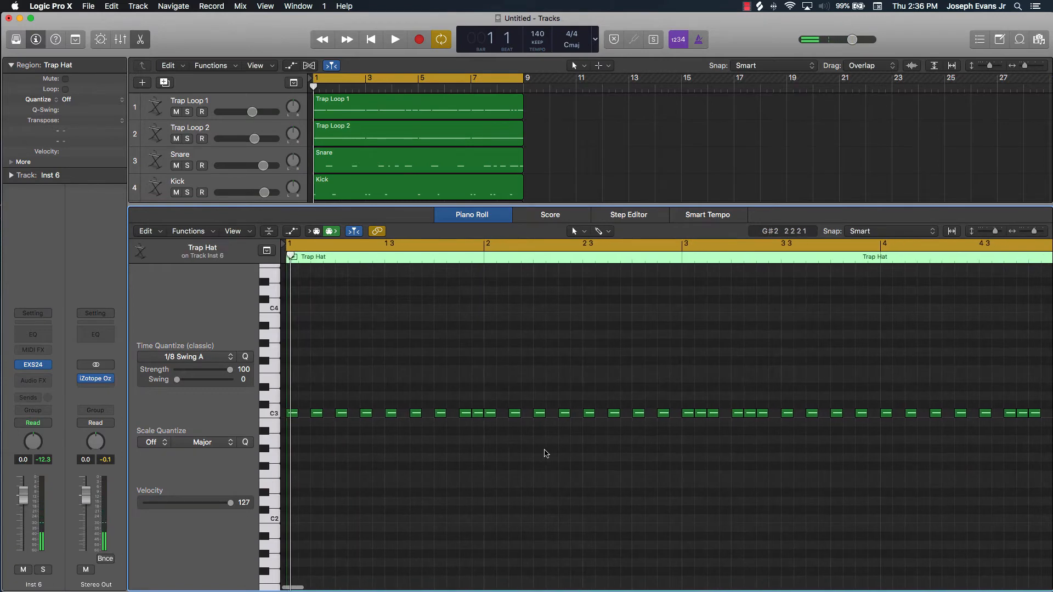
pyautogui.click(303, 414)
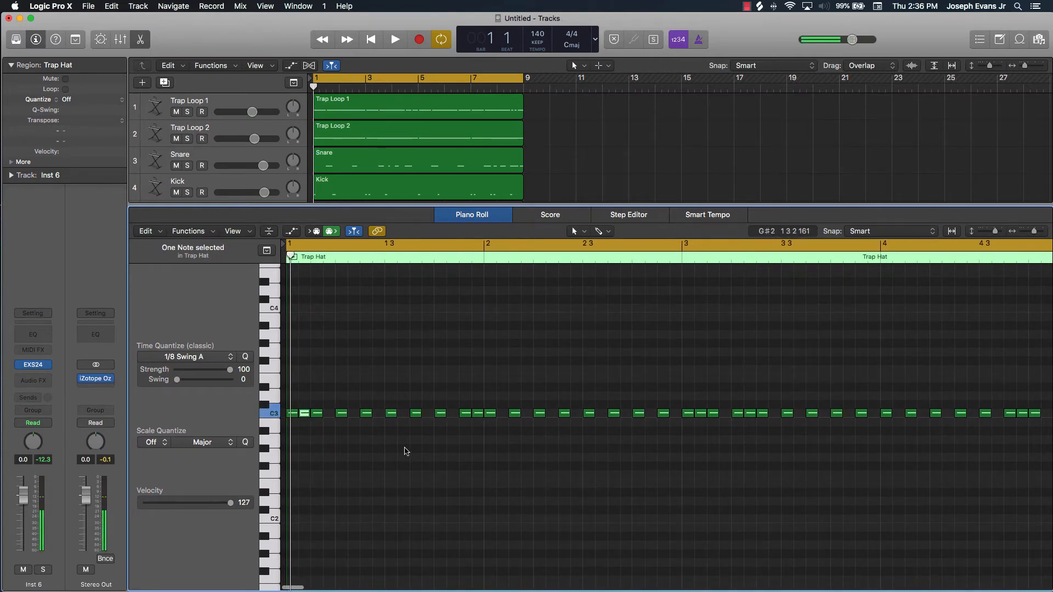
pyautogui.click(407, 450)
# Play the beat with track 6's hi-hat variation through the eight-bar cycle, and stop playback
pyautogui.scroll(-3, 385, 166)
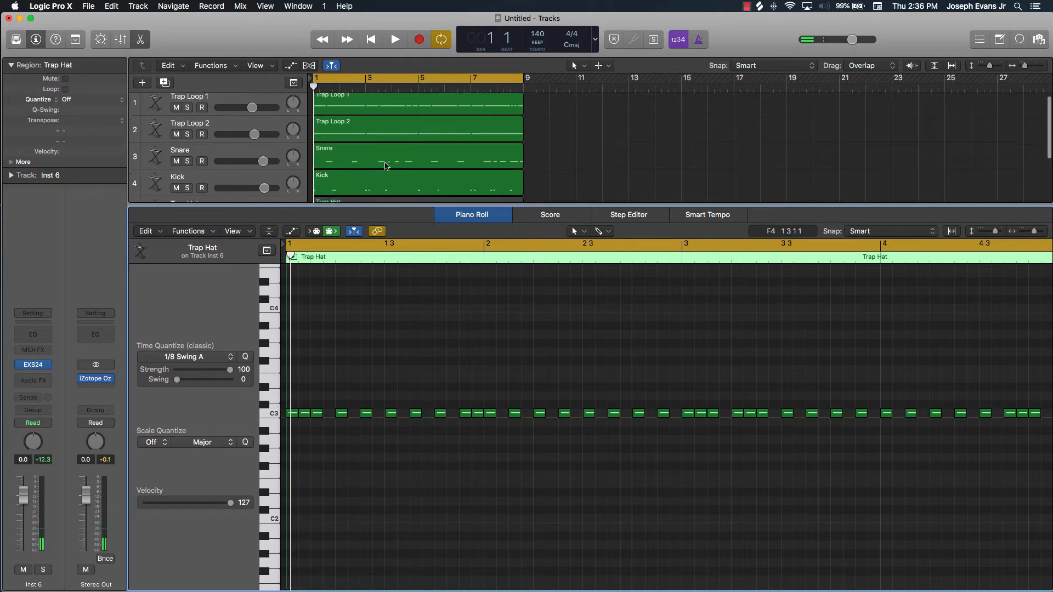
pyautogui.scroll(-2, 384, 167)
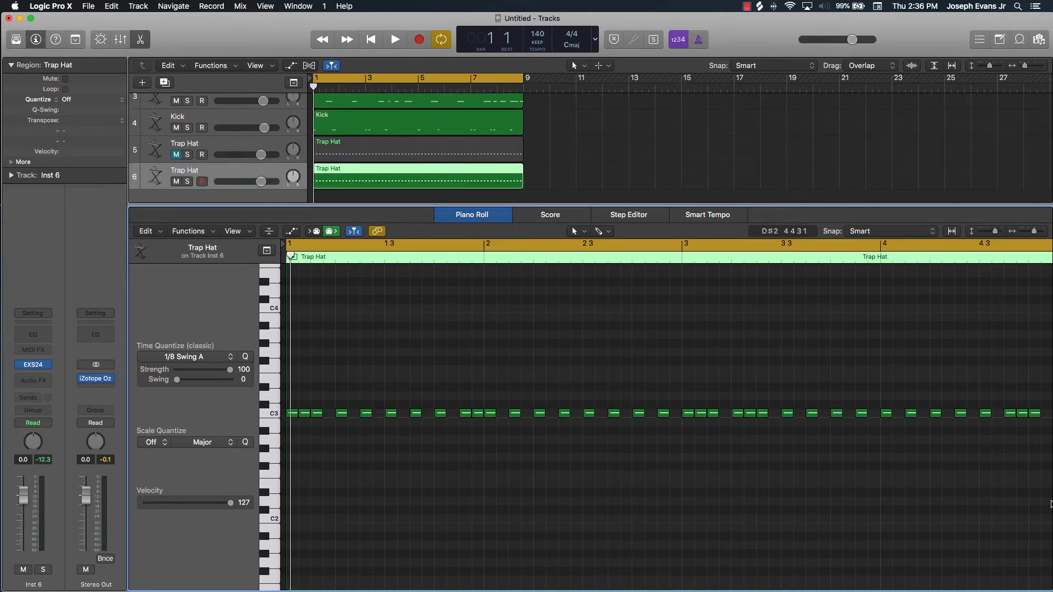
pyautogui.press('space')
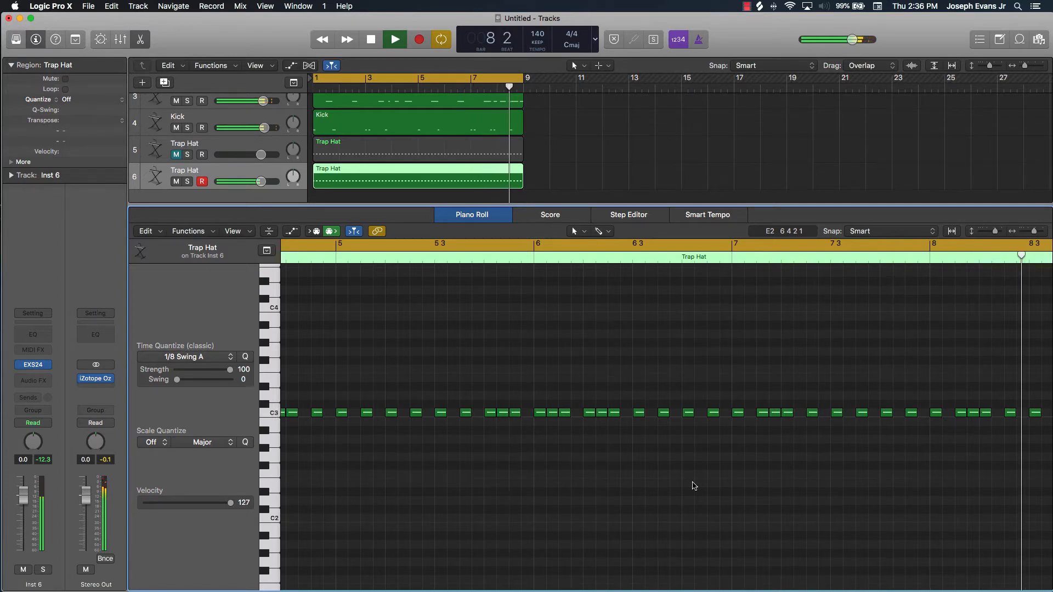
pyautogui.press('space')
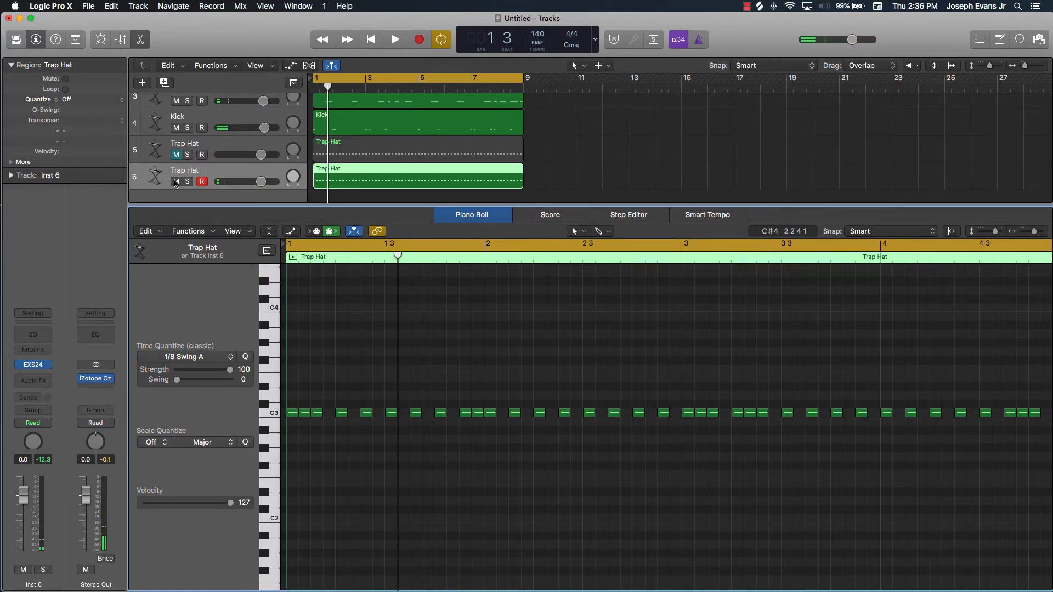
# Mute track 6, duplicate it as an unmuted track 7, and copy track 5's original Trap Hat region onto the new track
pyautogui.click(176, 181)
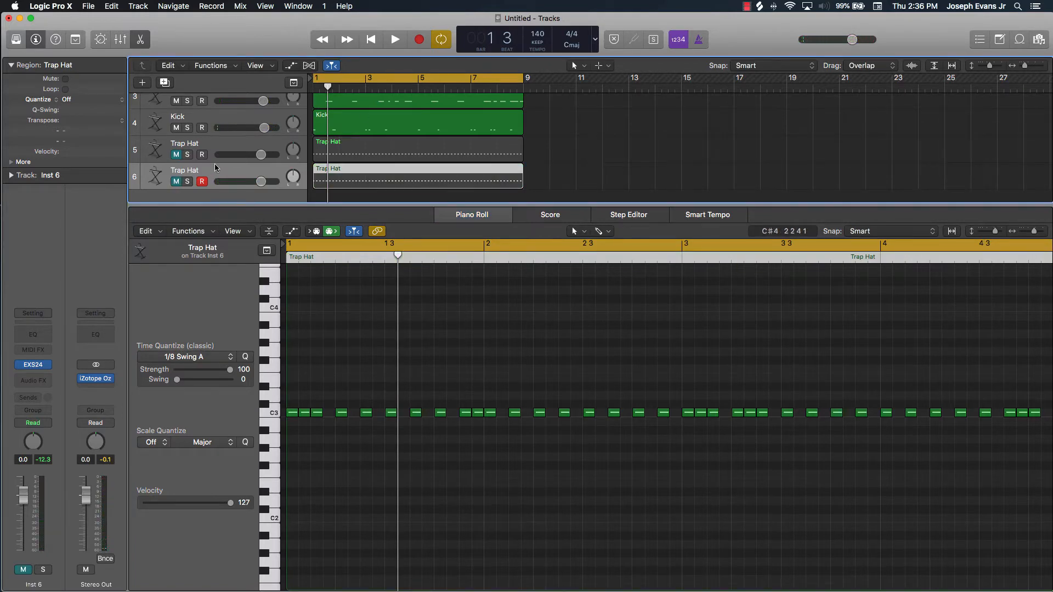
pyautogui.press('super+d')
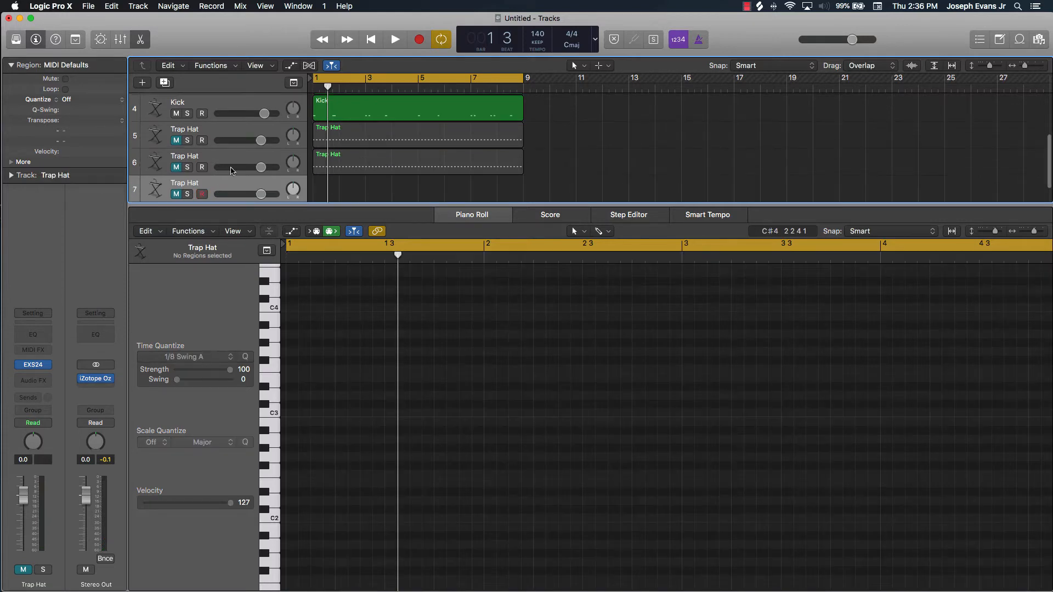
pyautogui.click(381, 134)
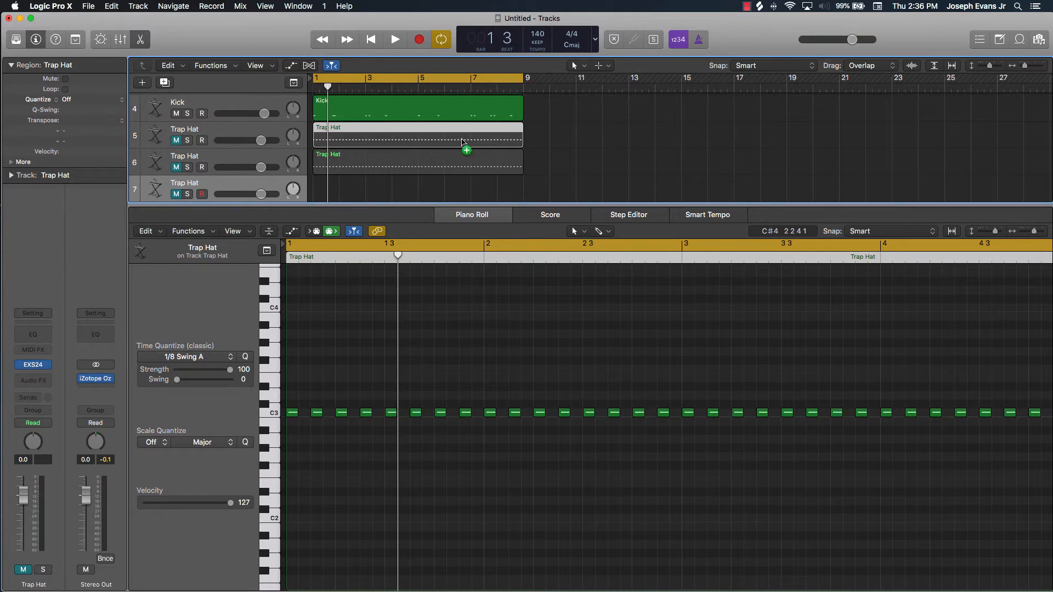
pyautogui.moveTo(461, 141); pyautogui.dragTo(456, 195)
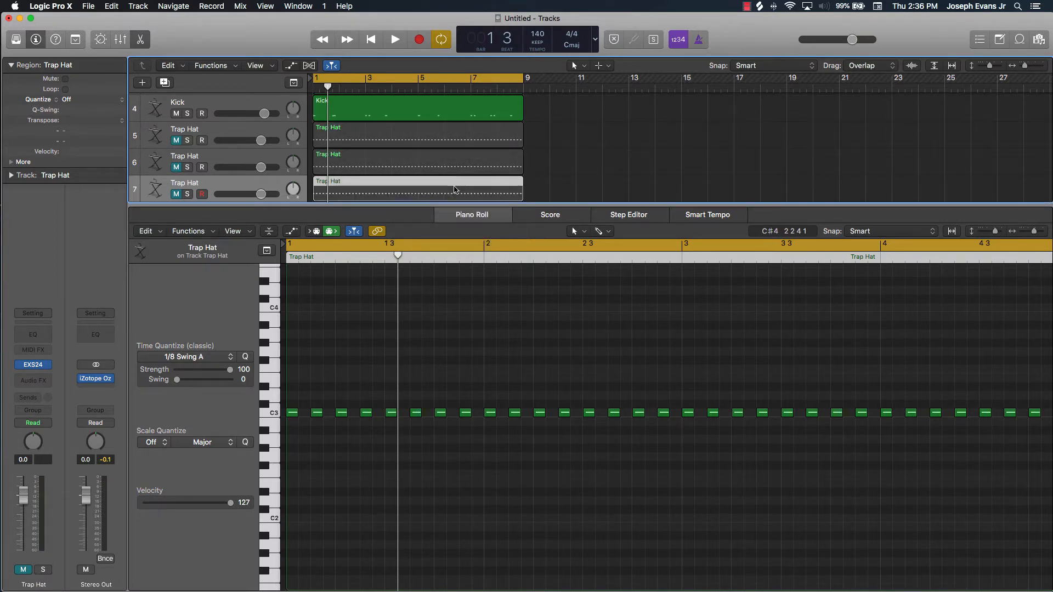
pyautogui.click(177, 194)
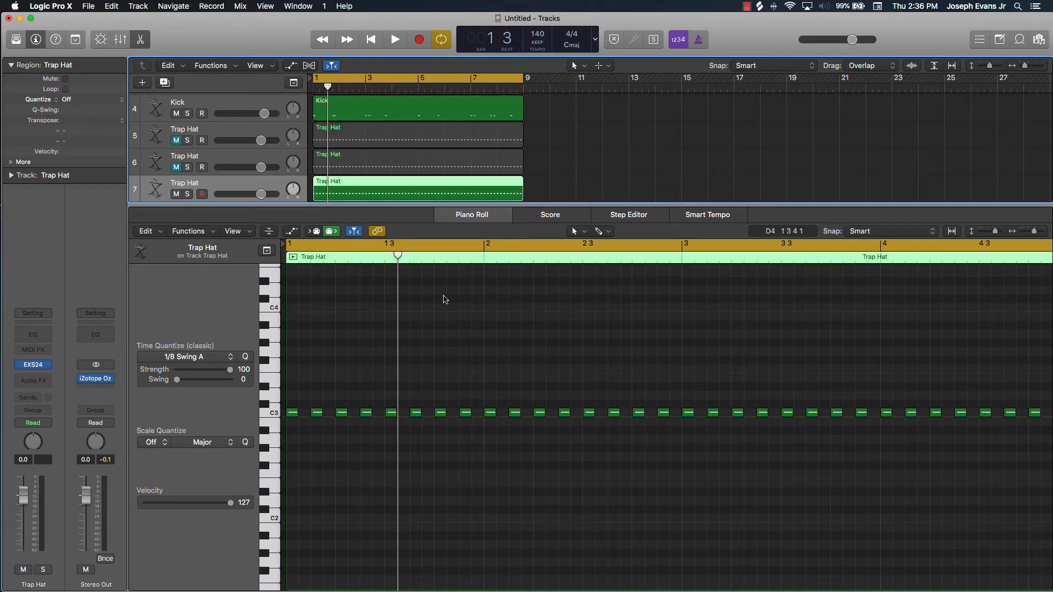
# Delete every second C3 hi-hat note in bars 1 and 2 of track 7's region
pyautogui.click(496, 329)
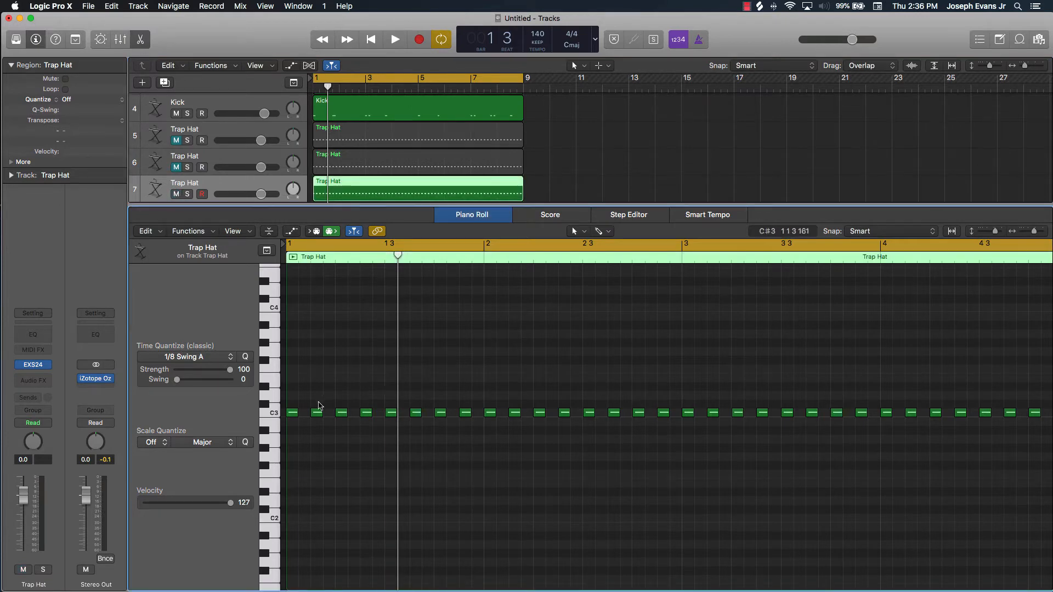
pyautogui.click(317, 415)
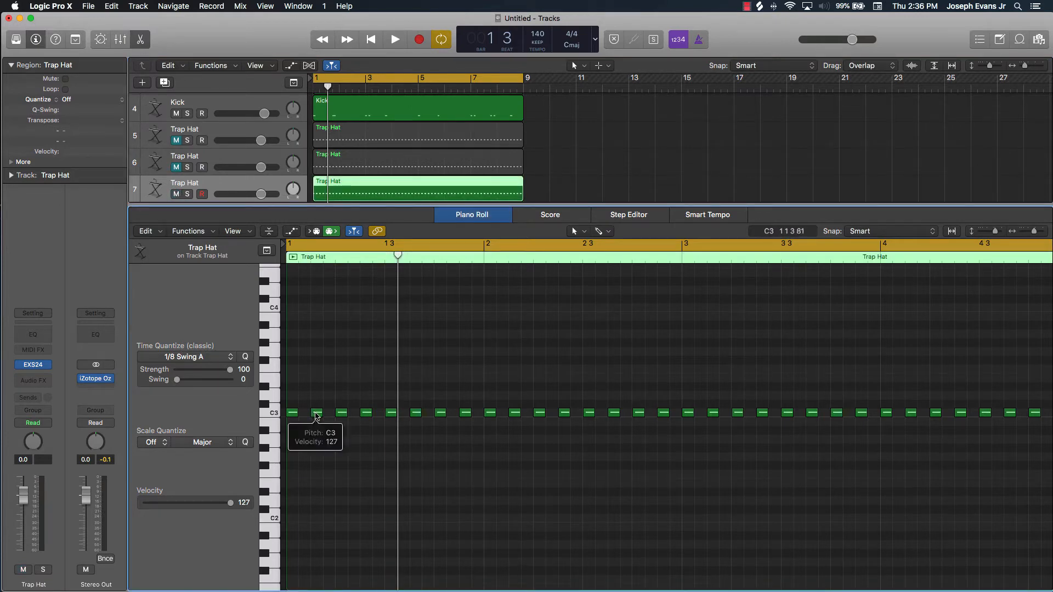
pyautogui.click(317, 415)
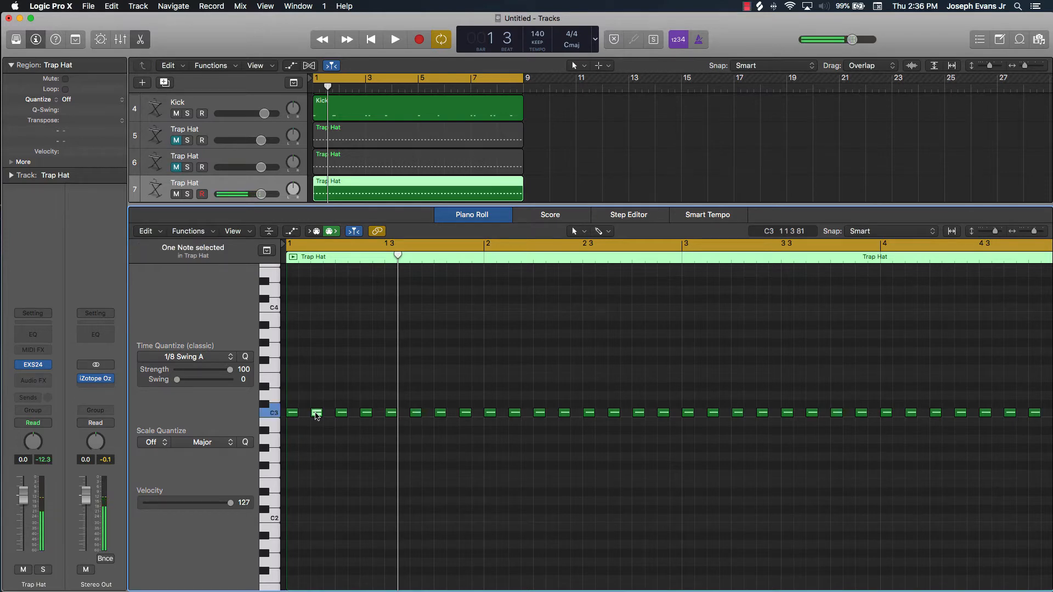
pyautogui.moveTo(317, 415); pyautogui.dragTo(690, 416)
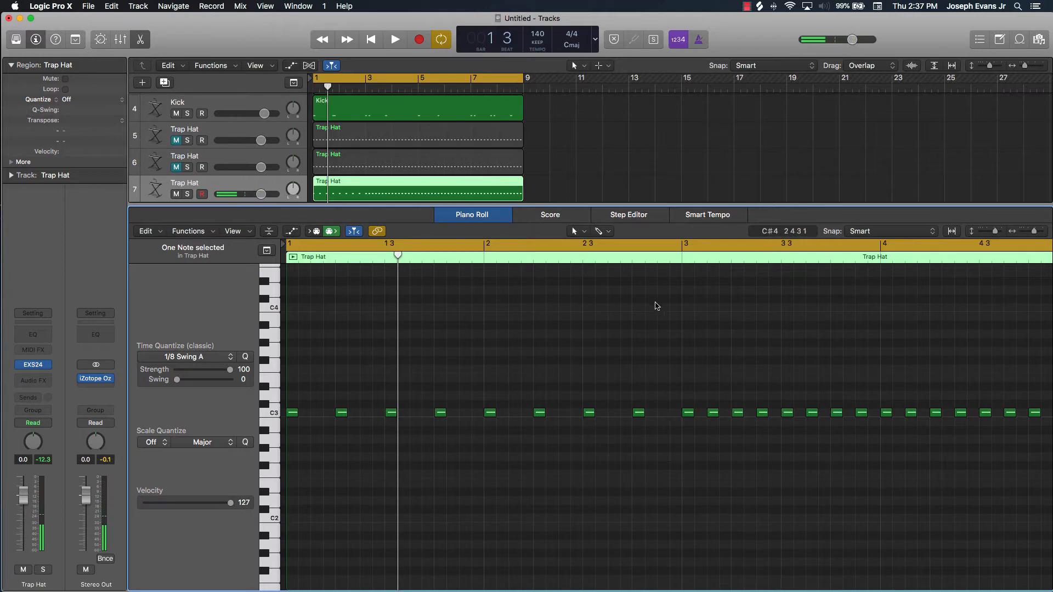
# Split track 7's Trap Hat region at bar 3 and delete the part from bar 3 onwards
pyautogui.press('.')
pyautogui.press('.')
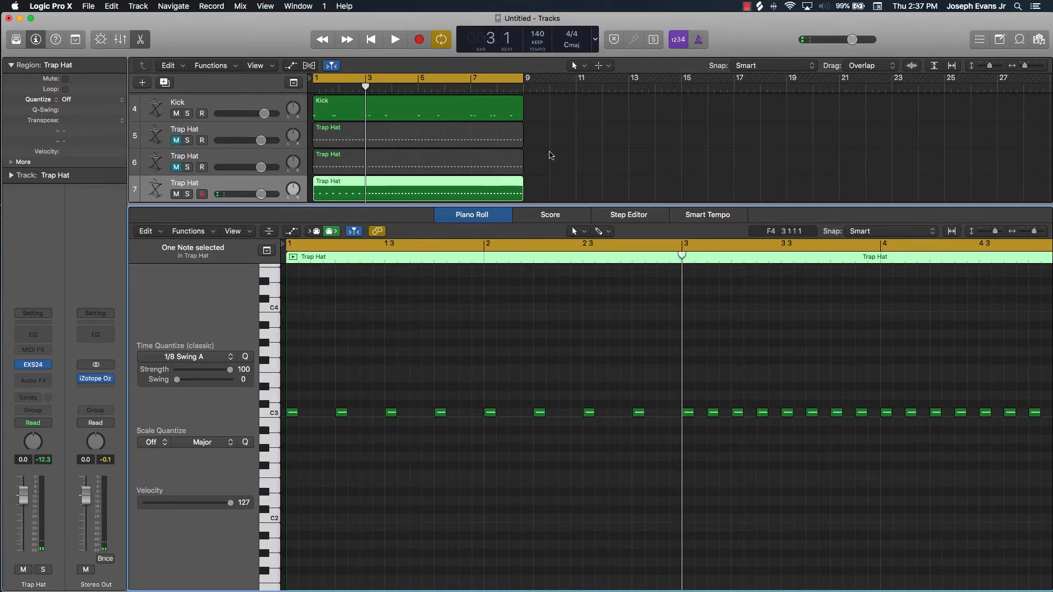
pyautogui.click(584, 153)
pyautogui.click(494, 187)
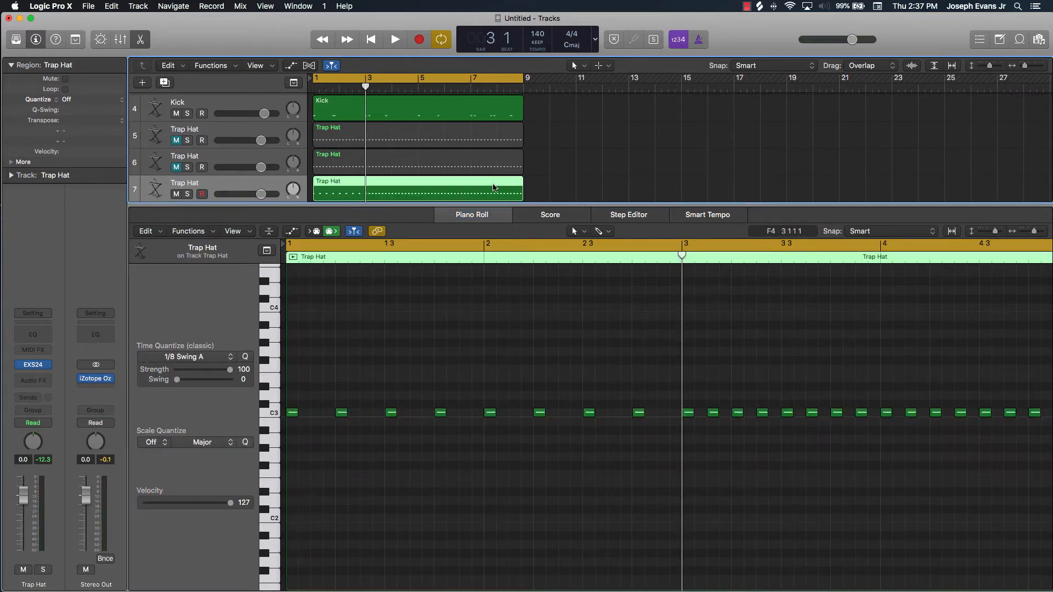
pyautogui.press('super+t')
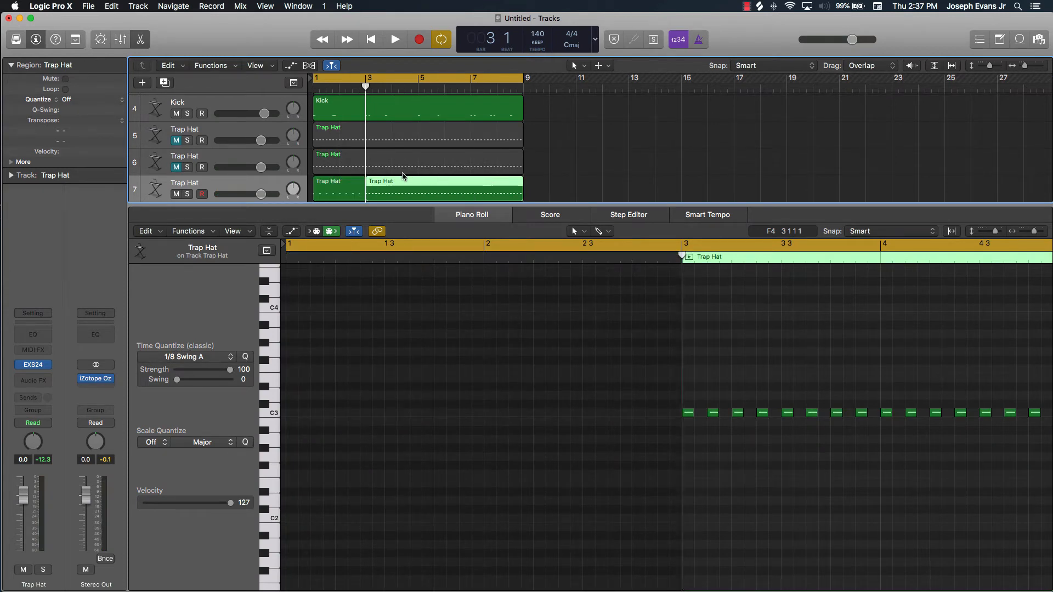
pyautogui.moveTo(384, 204); pyautogui.dragTo(387, 242)
pyautogui.press('Delete')
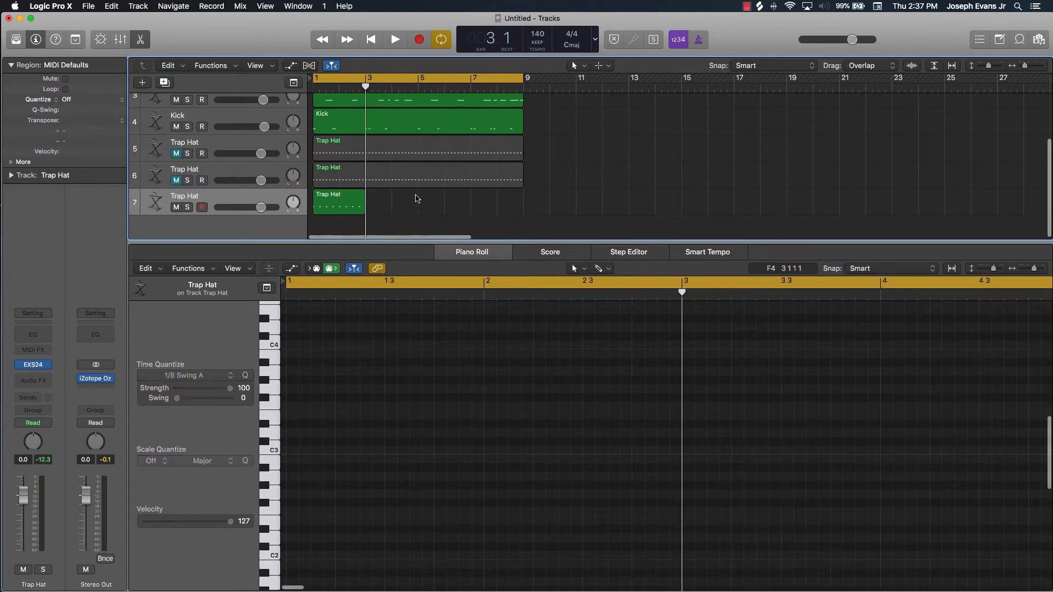
# Repeat track 7's two-bar region three times and join the four regions into one eight-bar region
pyautogui.click(332, 202)
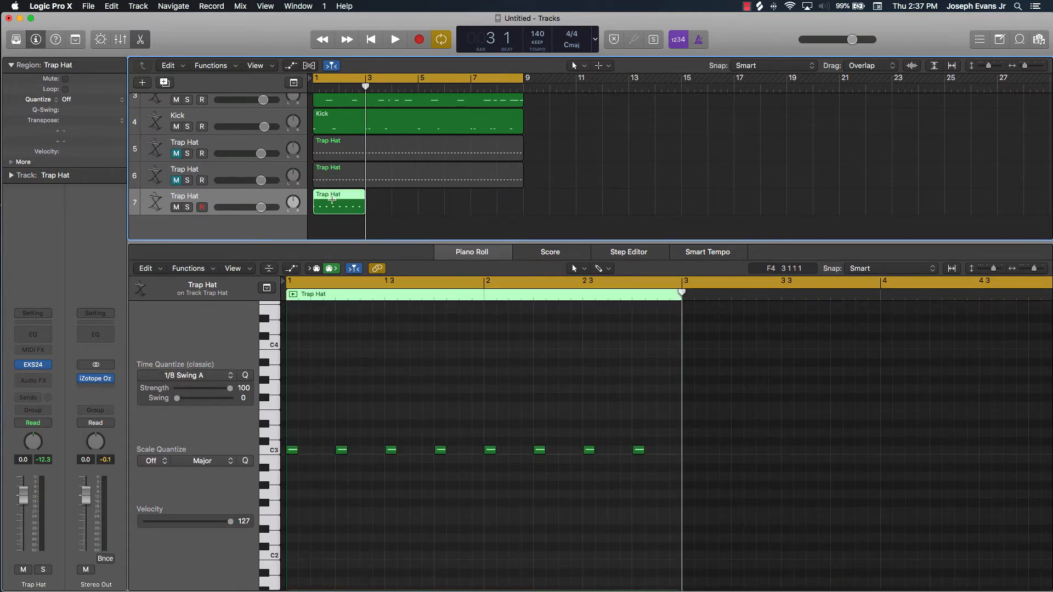
pyautogui.press('super+r')
pyautogui.press('super+r')
pyautogui.press('super+r')
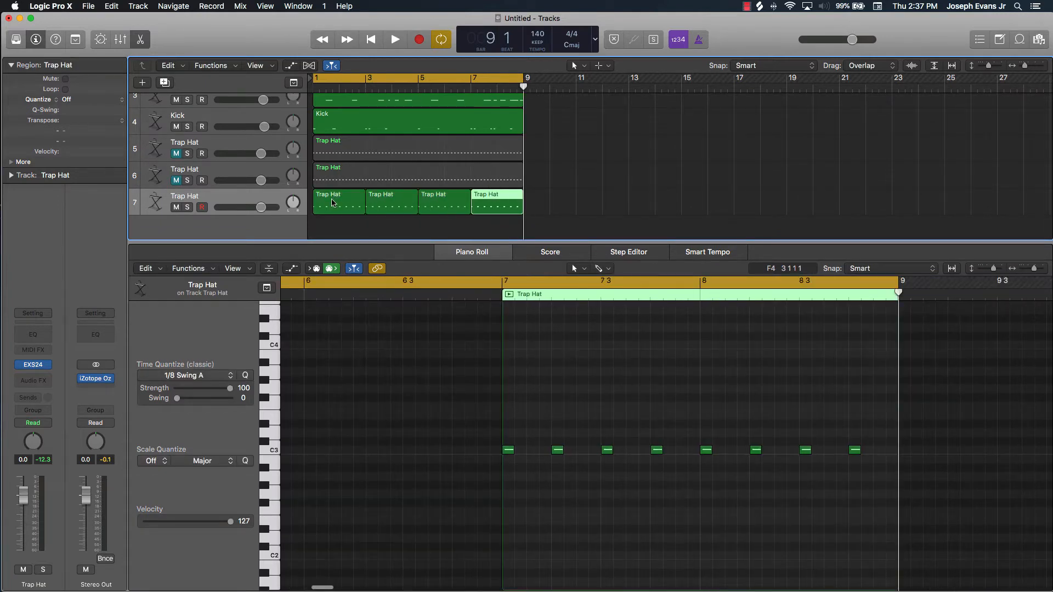
pyautogui.click(264, 202)
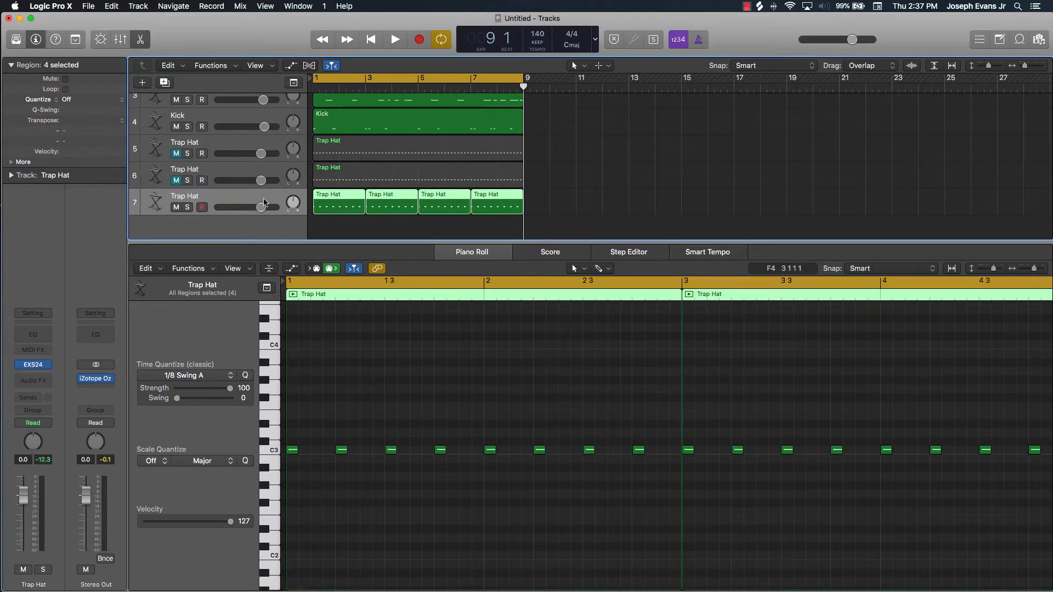
pyautogui.press('super+j')
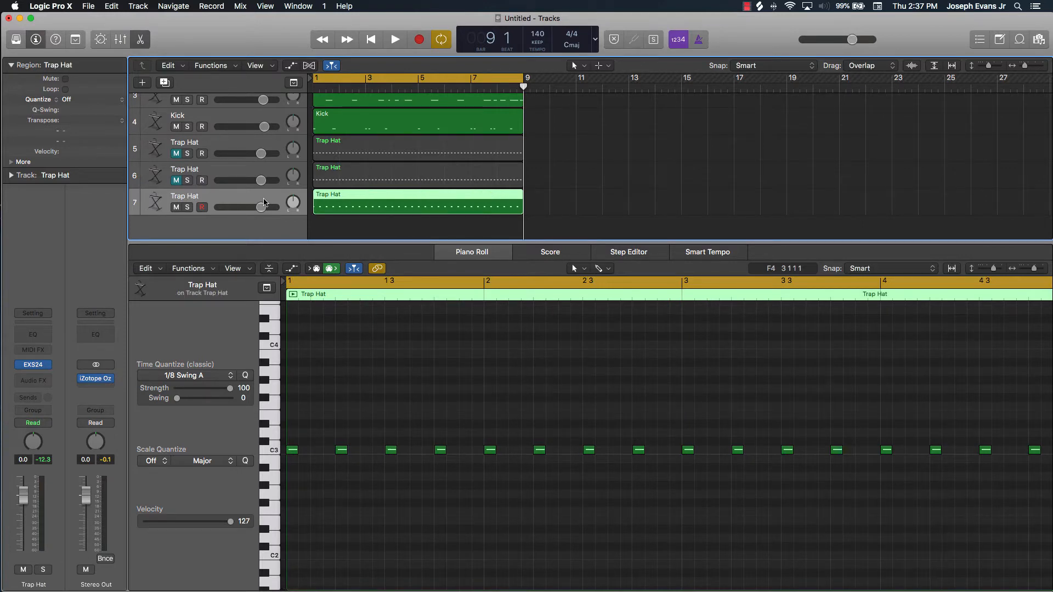
# Play the beat with track 7's sparser hi-hat pattern, and stop playback just after bar 3 begins
pyautogui.press('space')
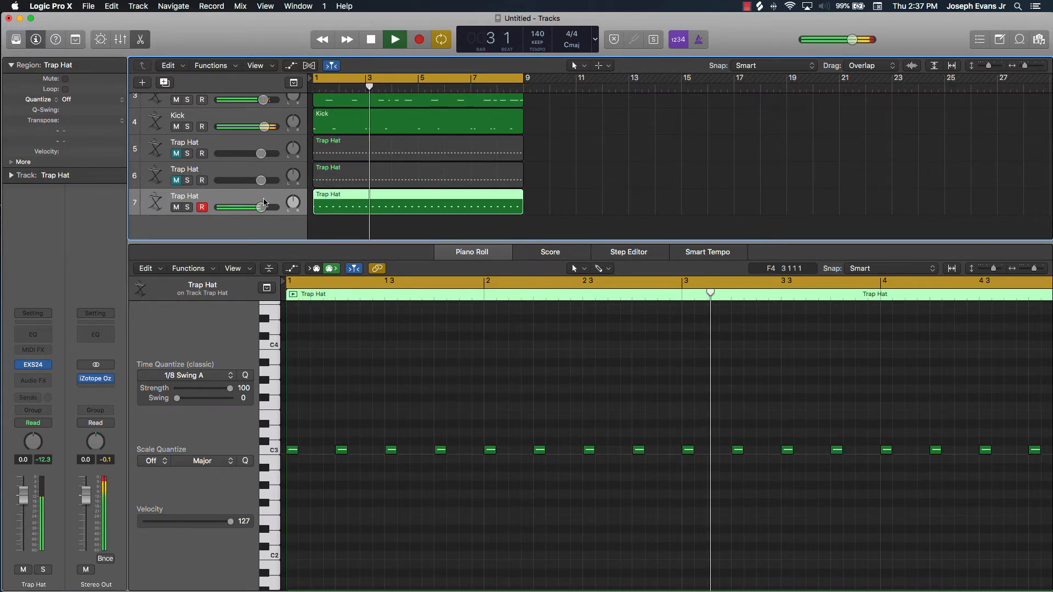
pyautogui.press('space')
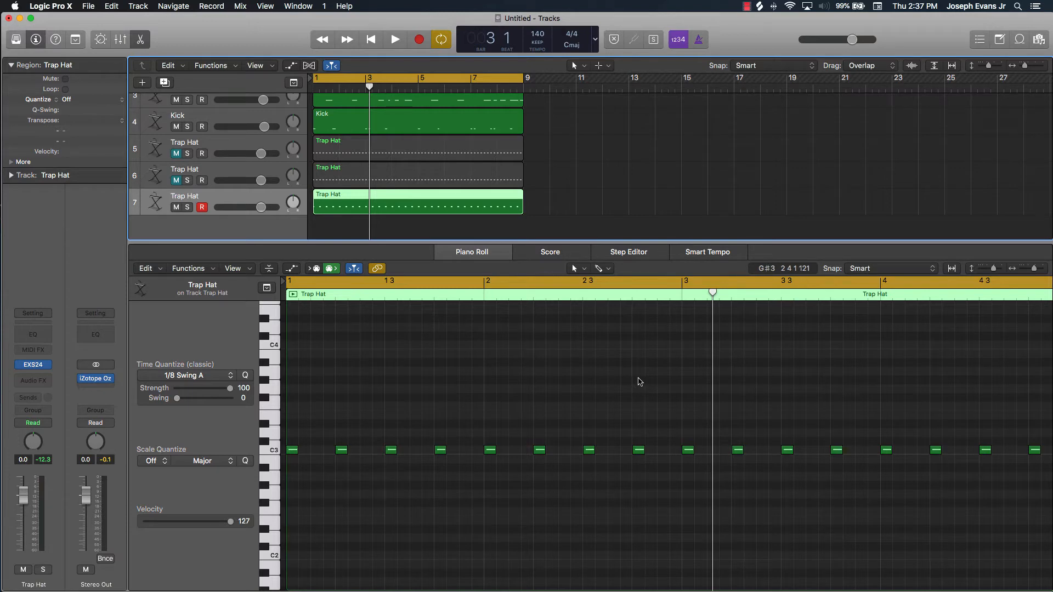
pyautogui.scroll(5, 640, 382)
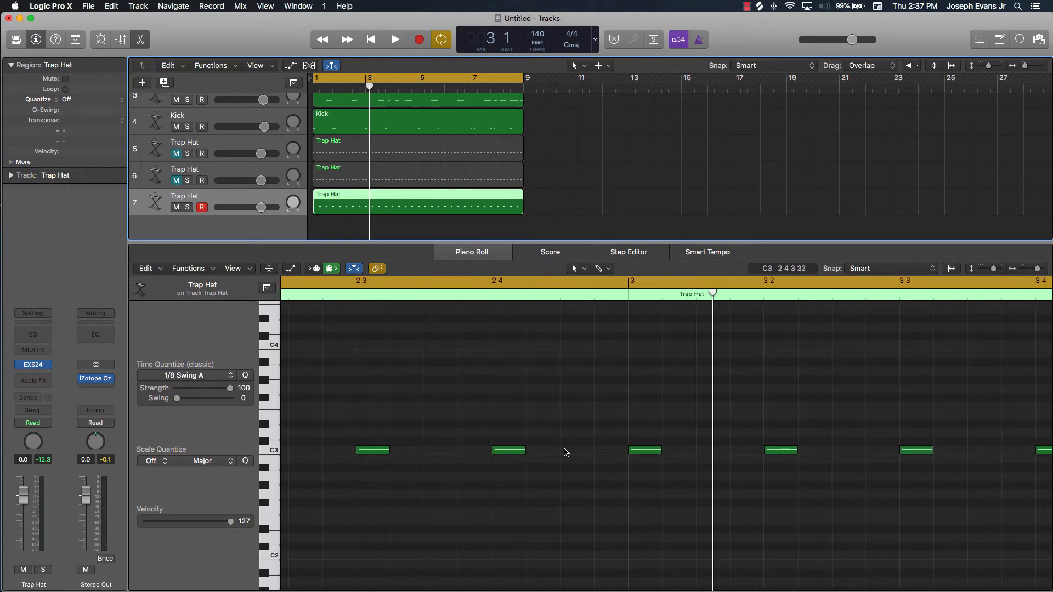
# Turn the C3 note on beat 2 of bar 1 into a roll of seven short notes before beat 3
pyautogui.hscroll(-10, 289, 465)
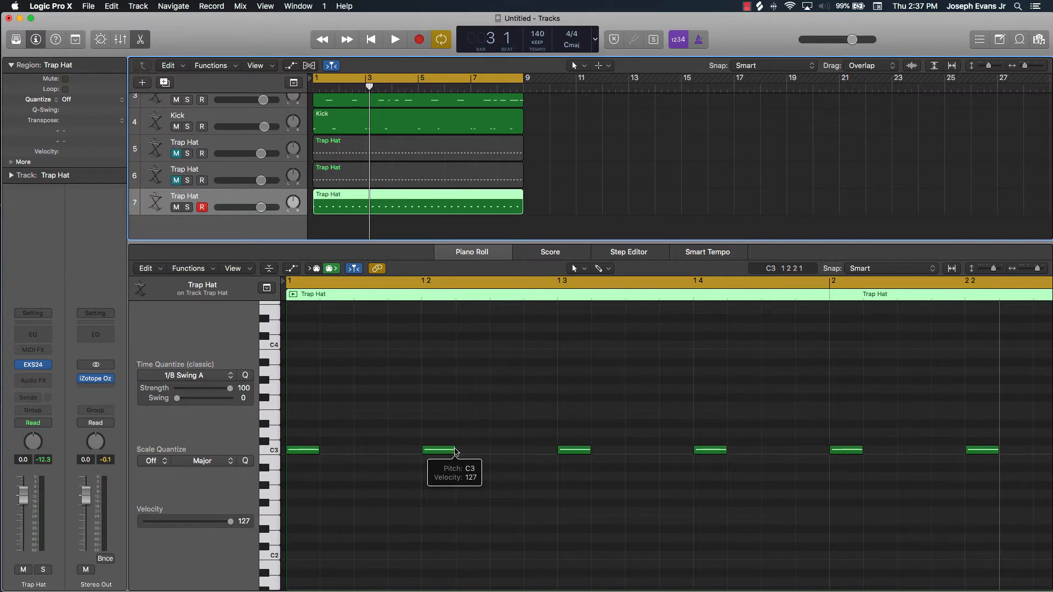
pyautogui.scroll(4, 456, 452)
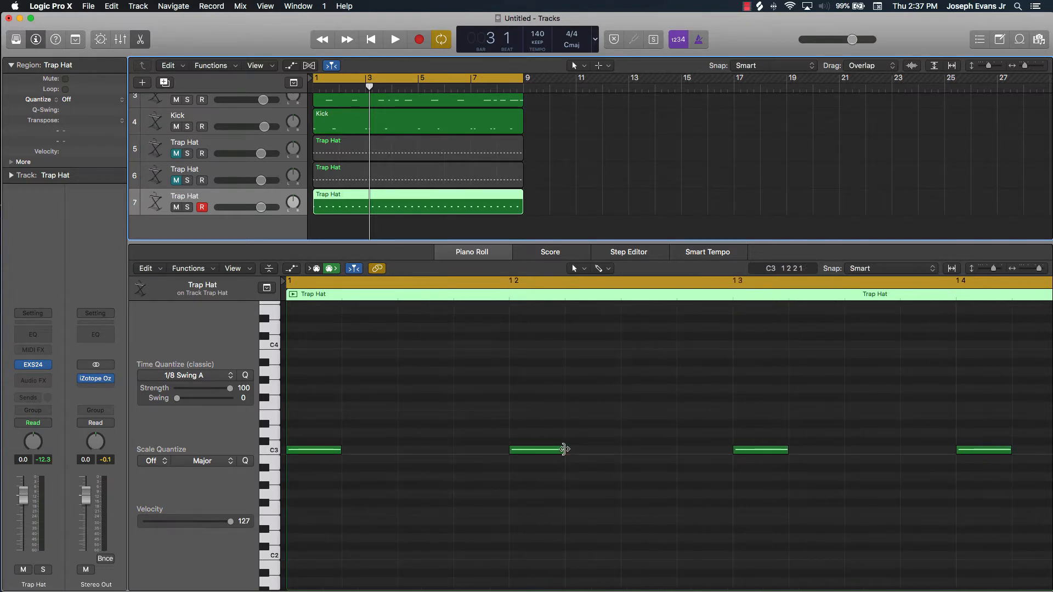
pyautogui.moveTo(565, 452); pyautogui.dragTo(536, 447)
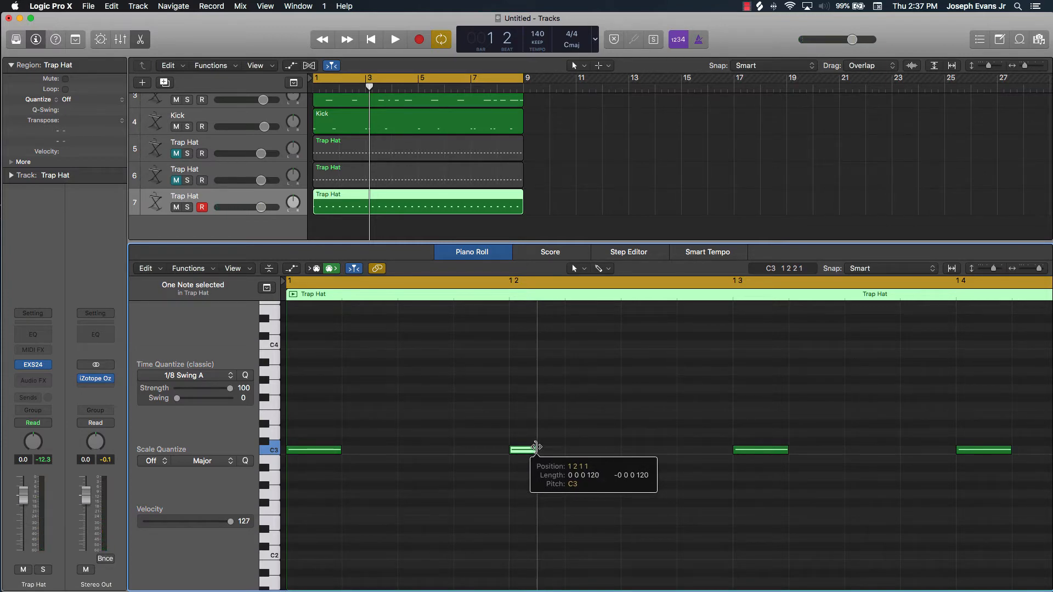
pyautogui.moveTo(536, 447); pyautogui.dragTo(684, 453)
pyautogui.click(690, 483)
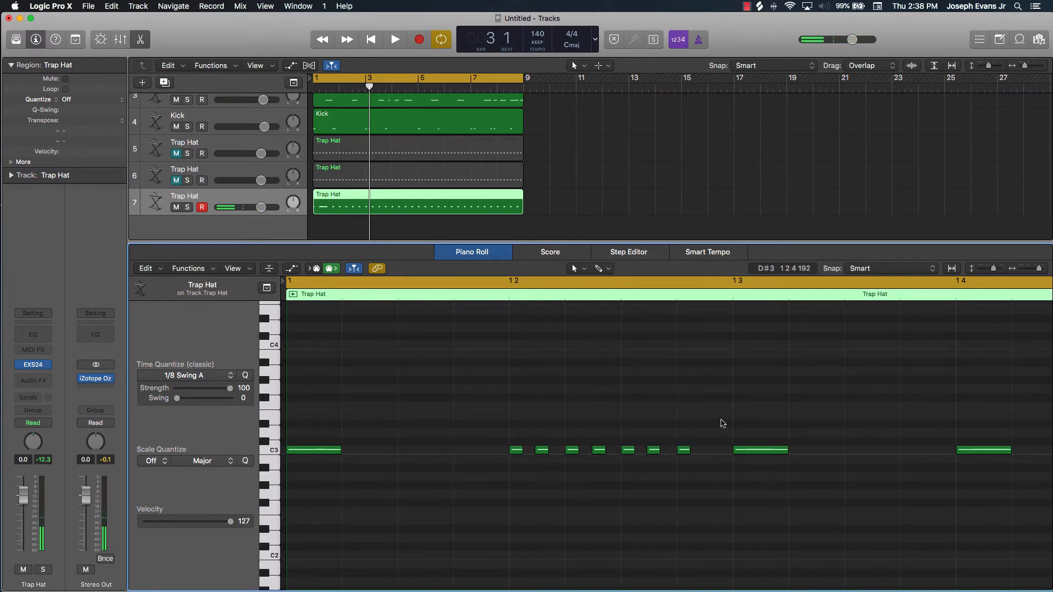
# Quantize the seven short roll notes on beat 2 of bar 1 to 1/16 Triplet (1/24)
pyautogui.moveTo(722, 423); pyautogui.dragTo(345, 492)
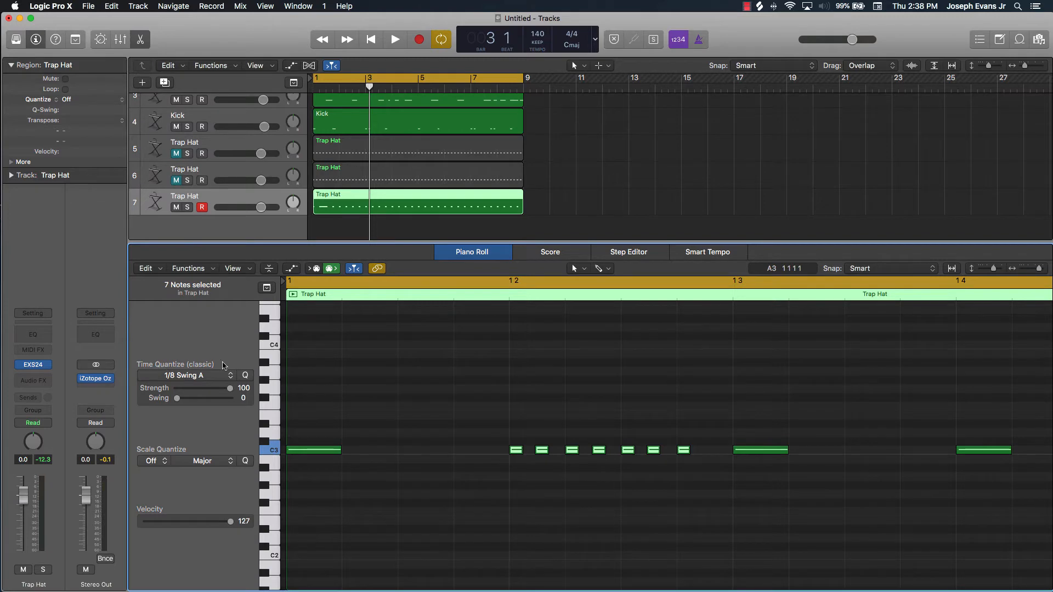
pyautogui.click(208, 376)
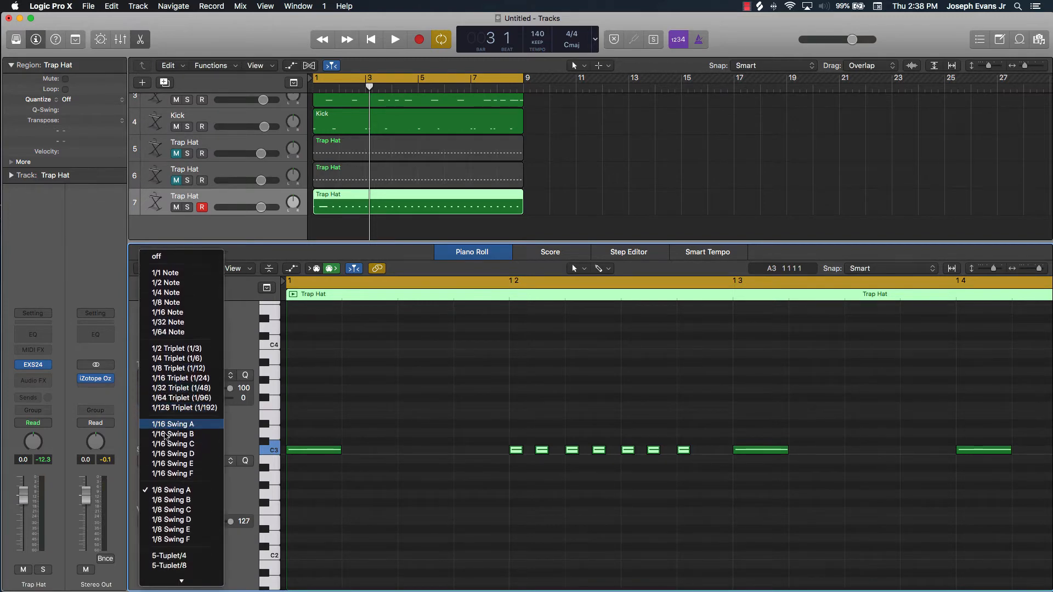
pyautogui.scroll(-2, 195, 475)
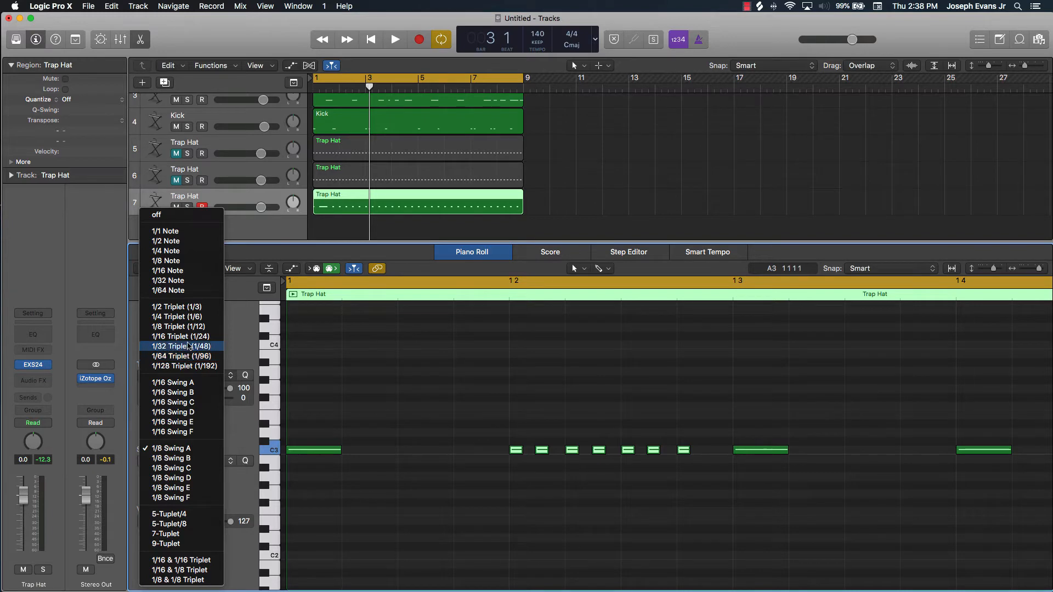
pyautogui.click(192, 337)
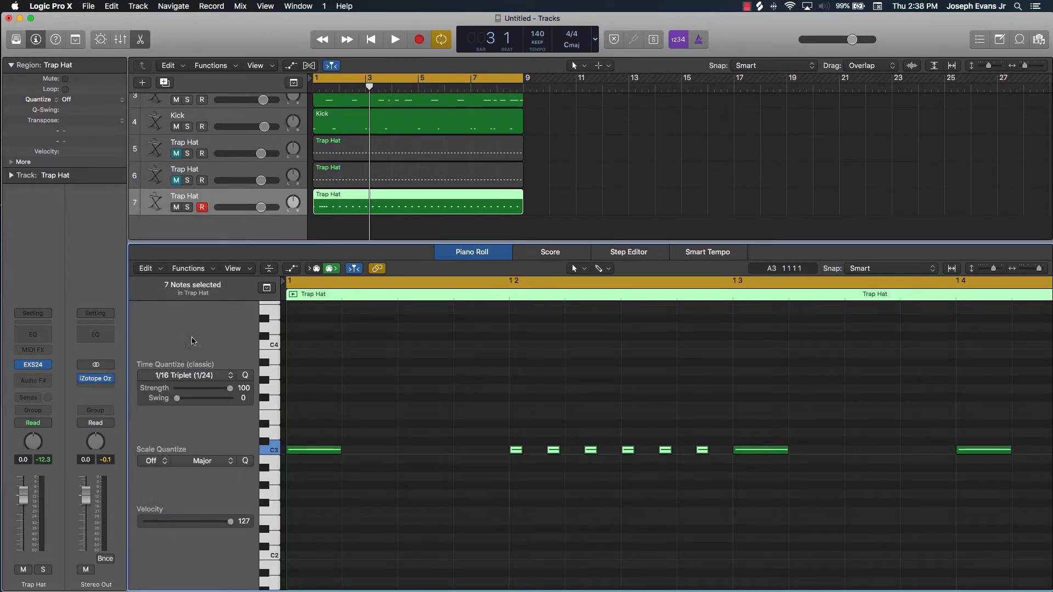
pyautogui.press('super+z')
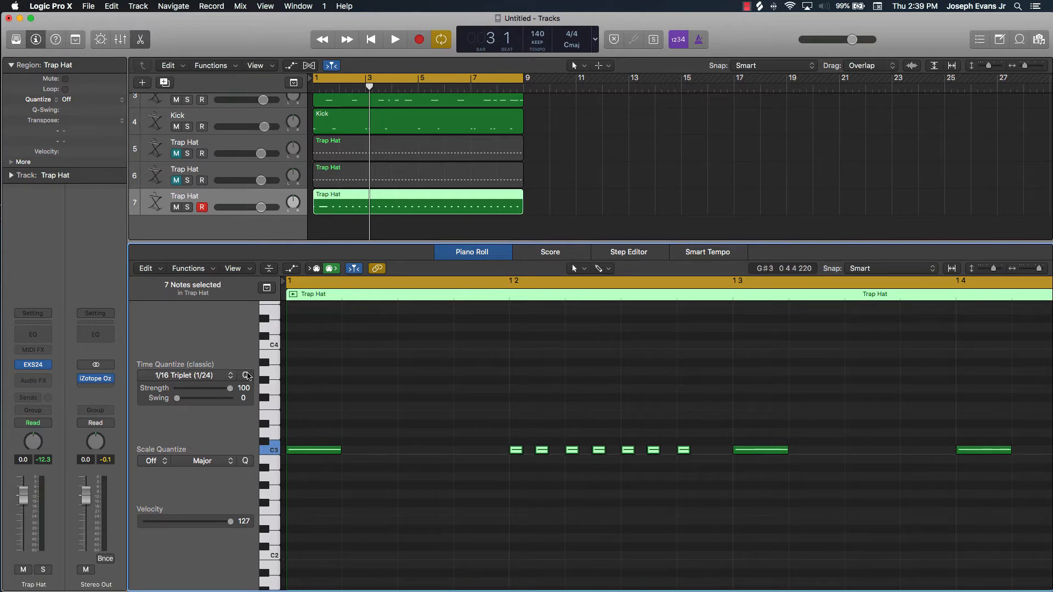
pyautogui.click(246, 376)
# Play the beat with the triplet roll, stop in bar 3, and return to the roll in bar 1
pyautogui.press('space')
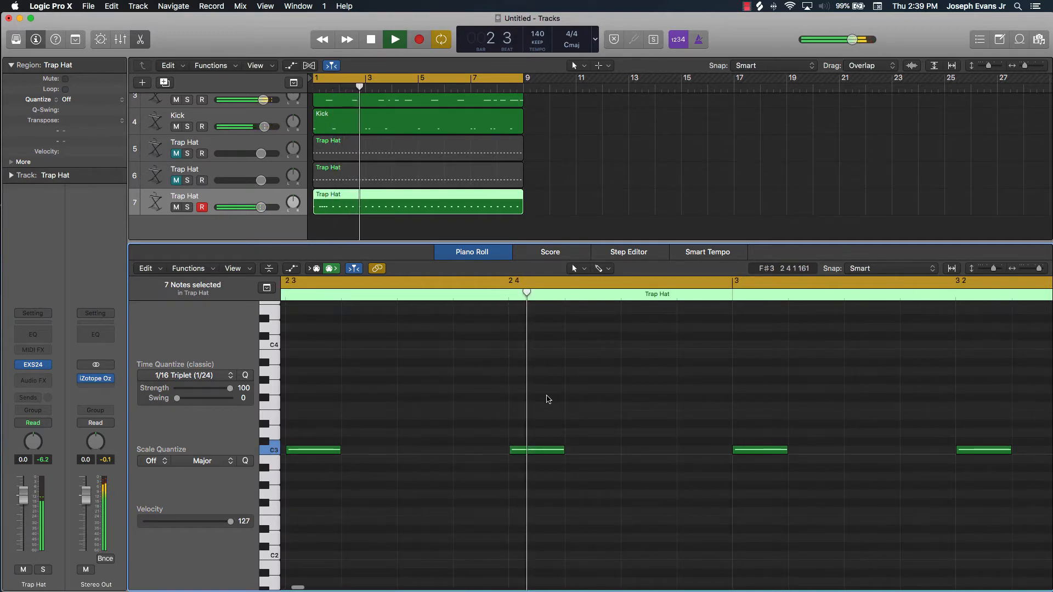
pyautogui.press('space')
pyautogui.hscroll(-5, 515, 411)
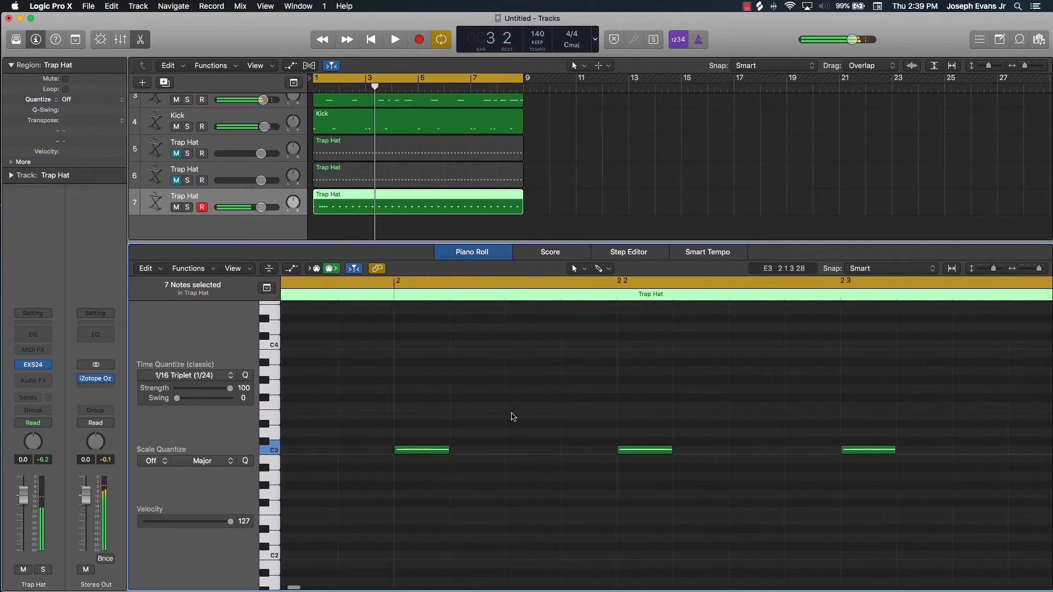
pyautogui.hscroll(-10, 512, 417)
pyautogui.click(486, 422)
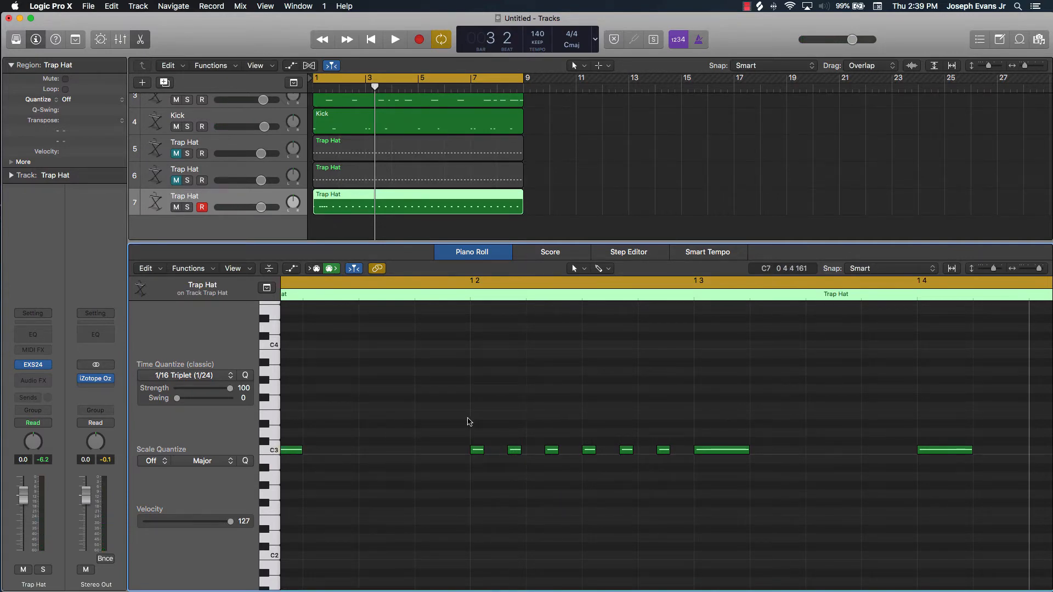
# Delete the C3 notes from beat 4 of bar 1 onwards and the first note of bar 1, keeping the triplet roll
pyautogui.moveTo(467, 422)
pyautogui.mouseDown()
pyautogui.moveTo(596, 481)
pyautogui.moveTo(702, 489)
pyautogui.moveTo(679, 491)
pyautogui.mouseUp()
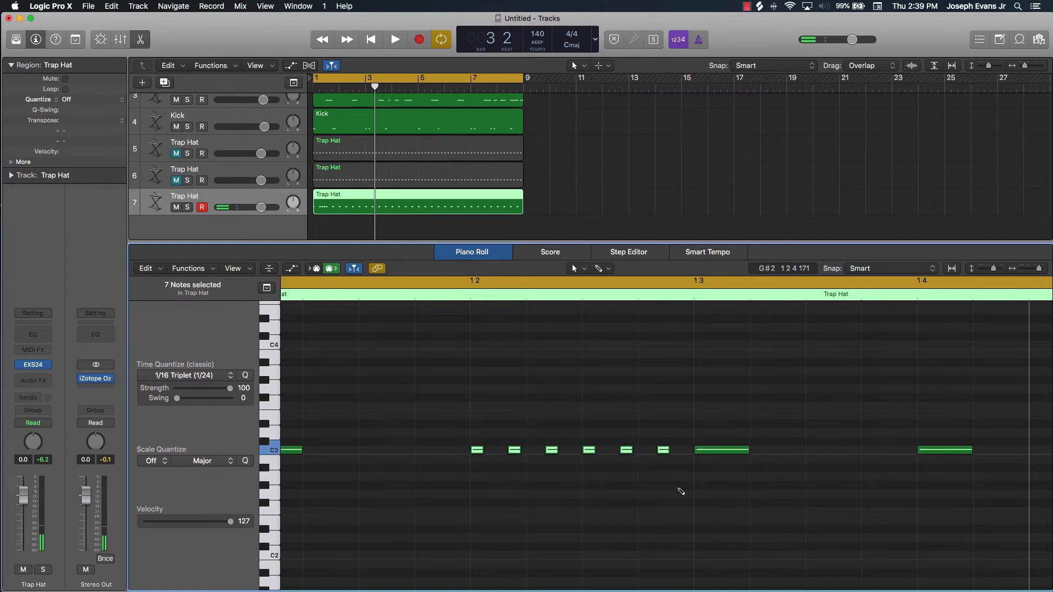
pyautogui.keyDown('ctrl'); pyautogui.keyDown('alt'); pyautogui.click(683, 482); pyautogui.keyUp('alt'); pyautogui.keyUp('ctrl')
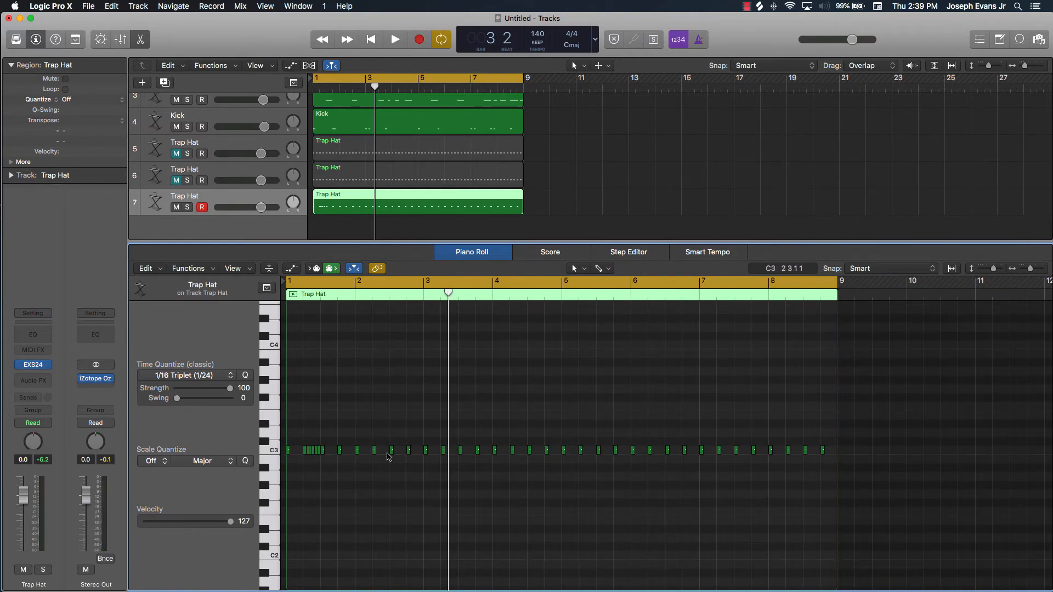
pyautogui.hscroll(-1, 344, 438)
pyautogui.hscroll(1, 344, 438)
pyautogui.moveTo(336, 434); pyautogui.dragTo(964, 500)
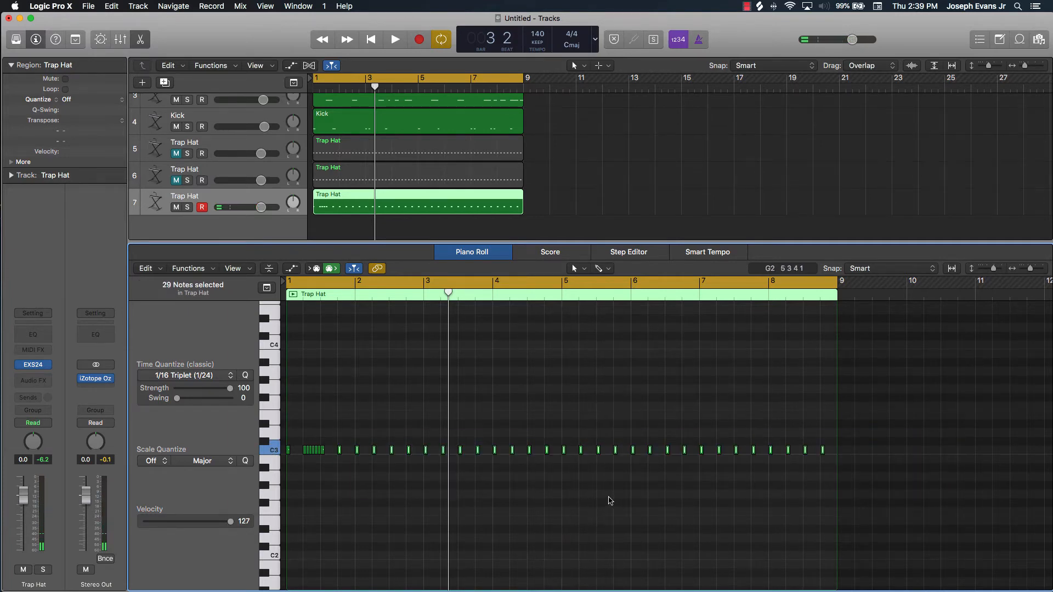
pyautogui.press('Delete')
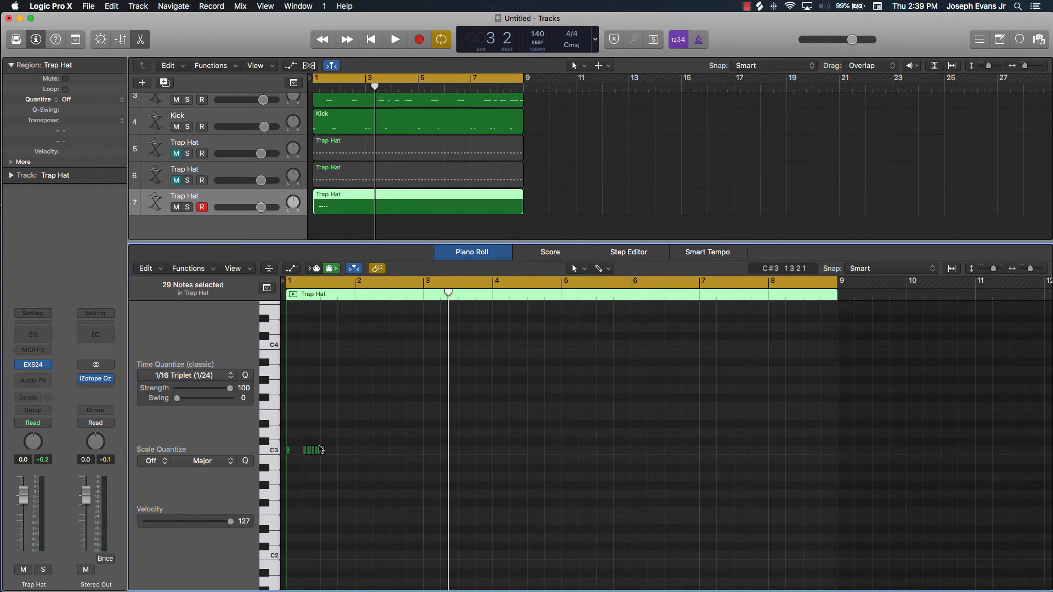
pyautogui.click(287, 450)
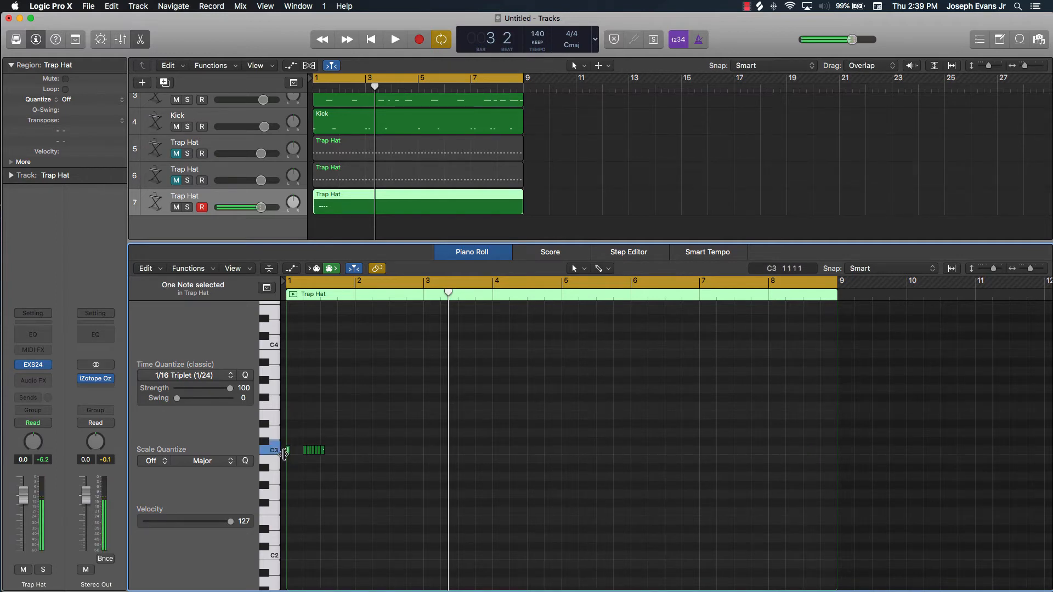
pyautogui.press('Return')
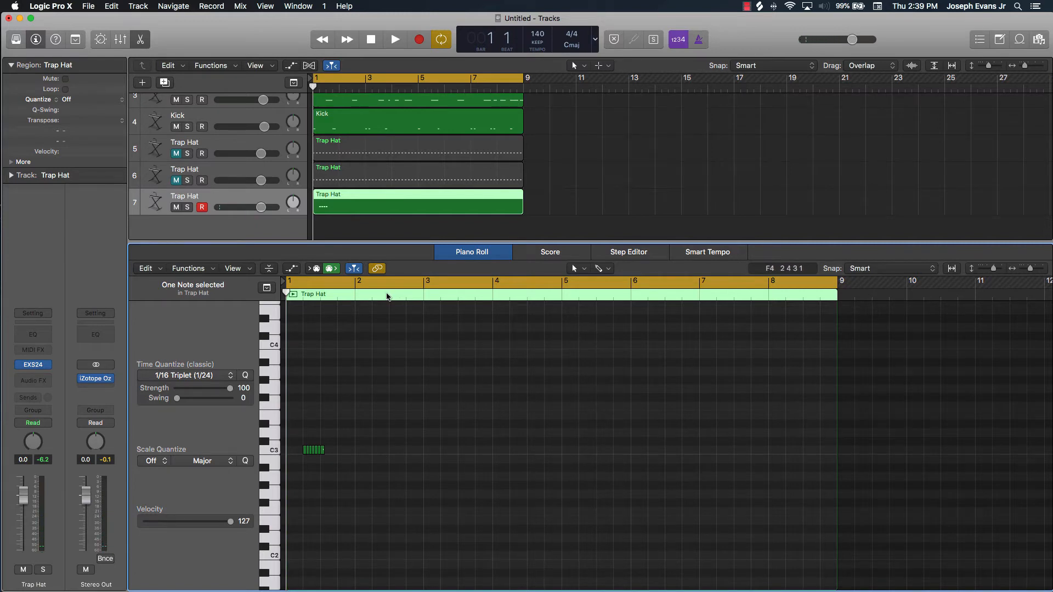
# Paste copies of the triplet roll at bar 2 beat 4, bar 4 beat 3 and bar 5 beat 3
pyautogui.click(389, 294)
pyautogui.moveTo(389, 294)
pyautogui.mouseDown()
pyautogui.moveTo(420, 294)
pyautogui.moveTo(408, 297)
pyautogui.mouseUp()
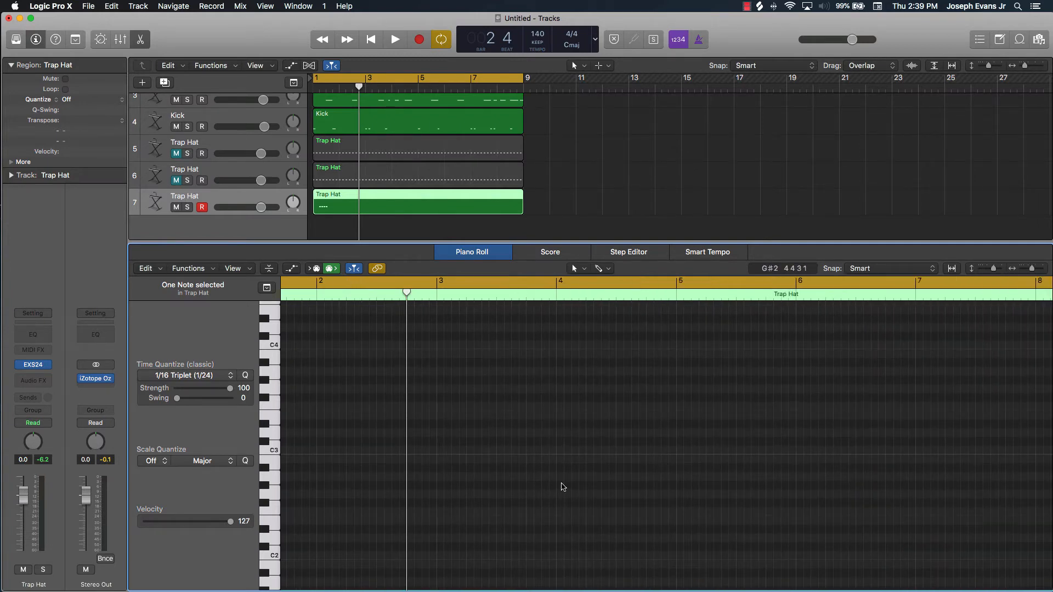
pyautogui.hscroll(-3, 539, 474)
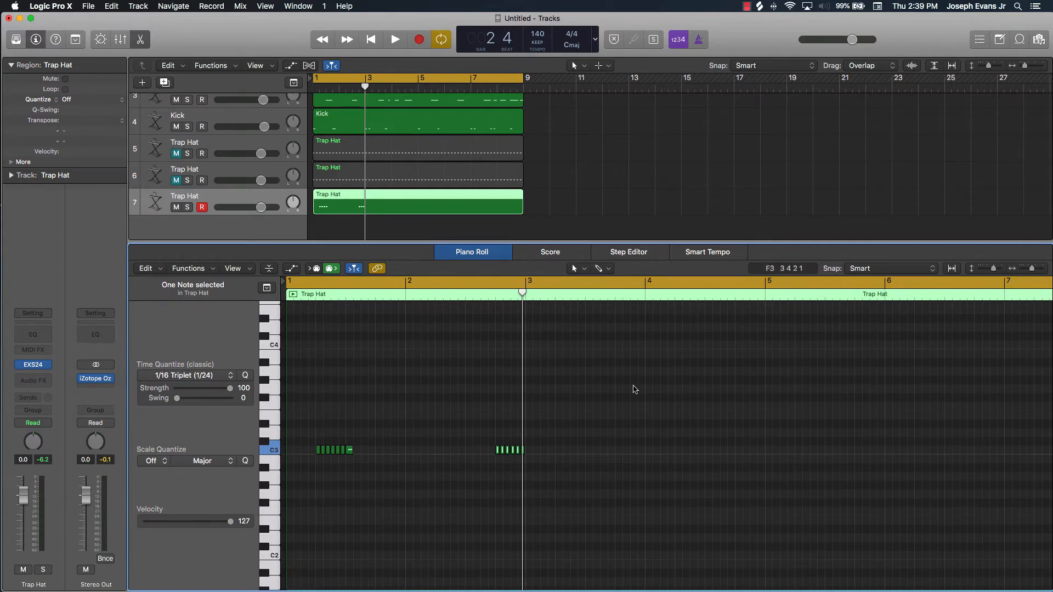
pyautogui.click(645, 298)
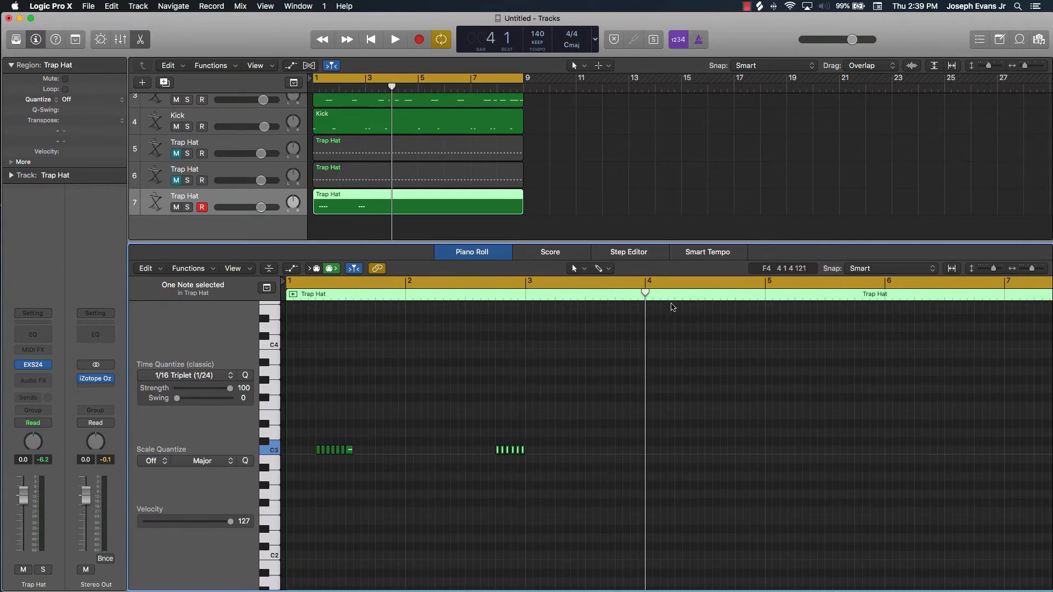
pyautogui.click(704, 299)
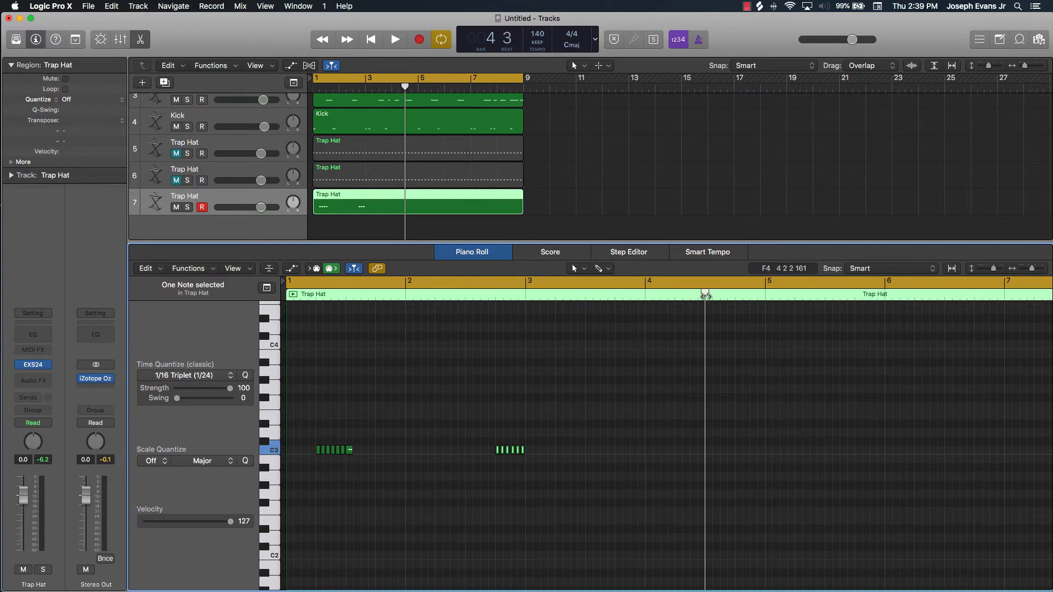
pyautogui.press('super+v')
pyautogui.hscroll(10, 819, 419)
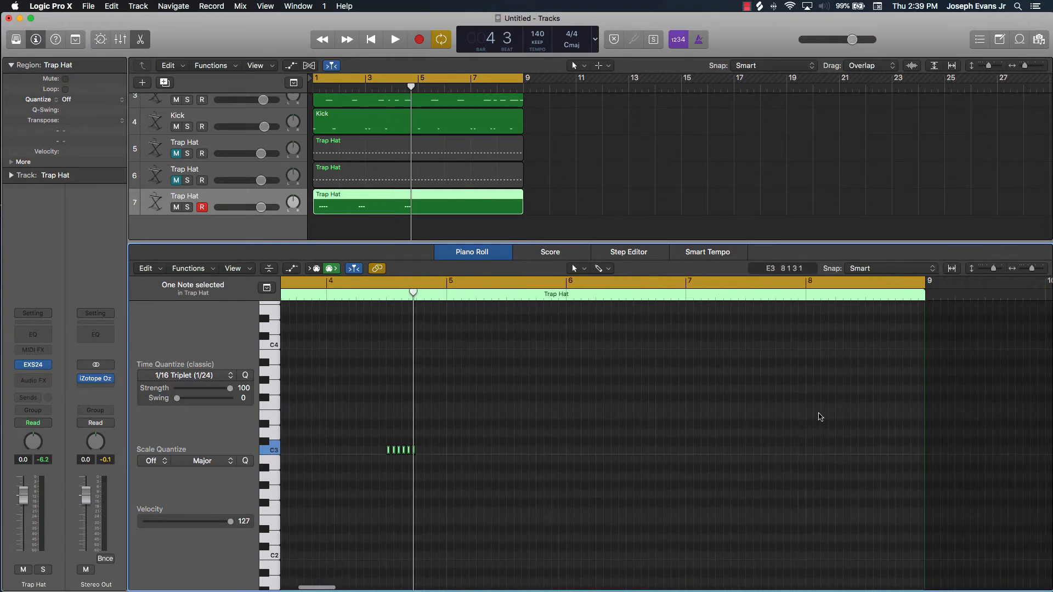
pyautogui.click(499, 298)
pyautogui.press('super+v')
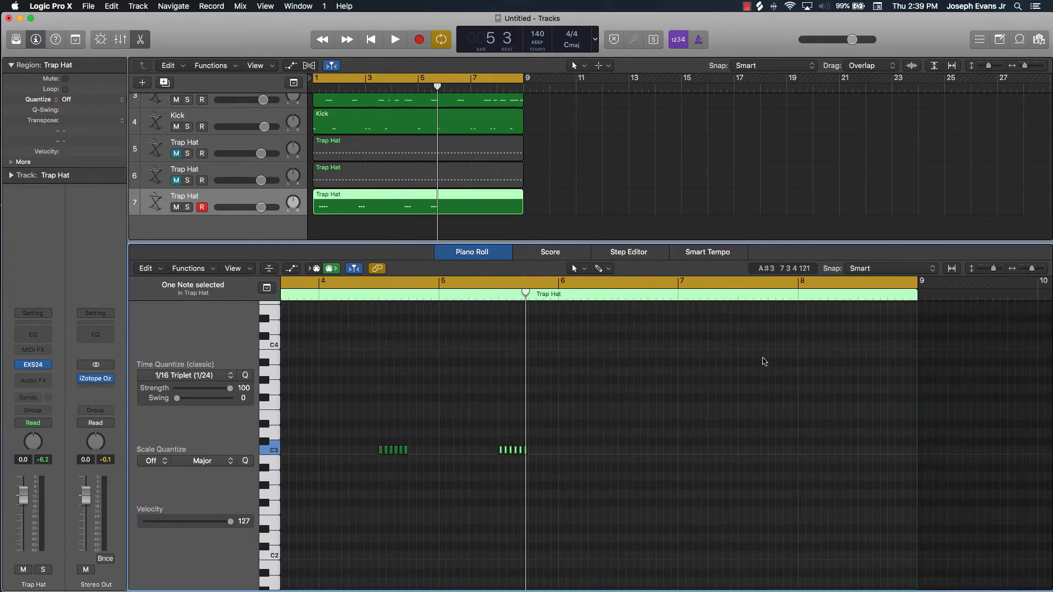
# Paste copies of the triplet roll at bar 7 beat 2, bar 8 beat 3 and bar 8 beat 4
pyautogui.click(783, 295)
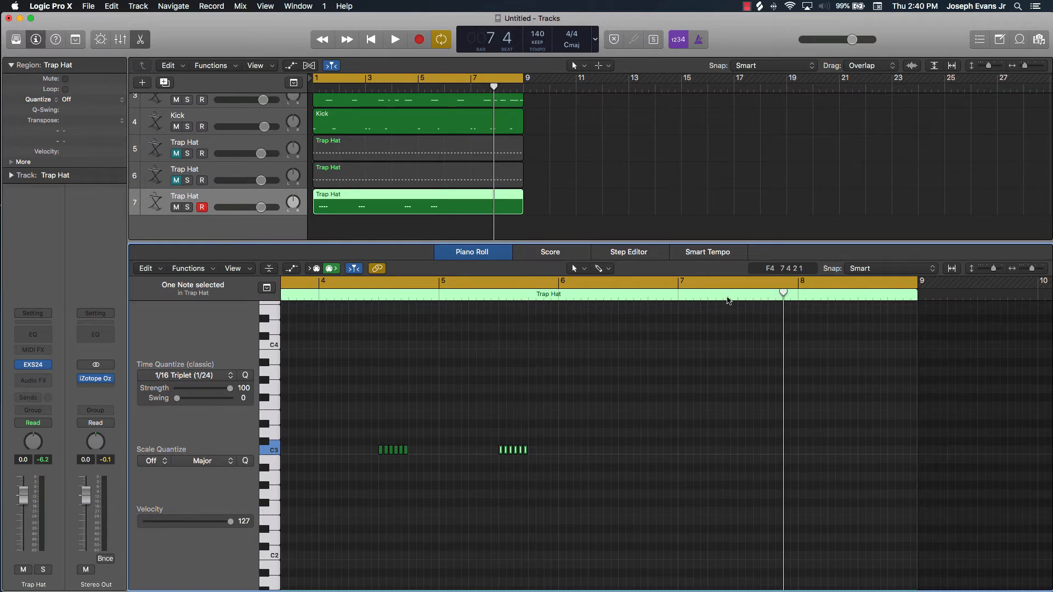
pyautogui.click(707, 298)
pyautogui.press('super+v')
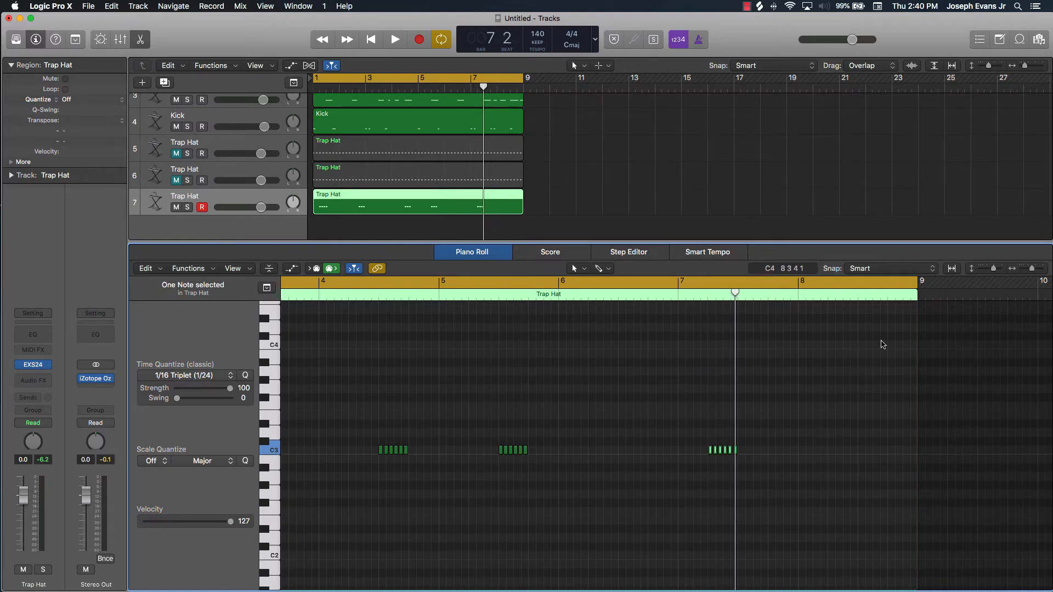
pyautogui.click(858, 298)
pyautogui.press('super+v')
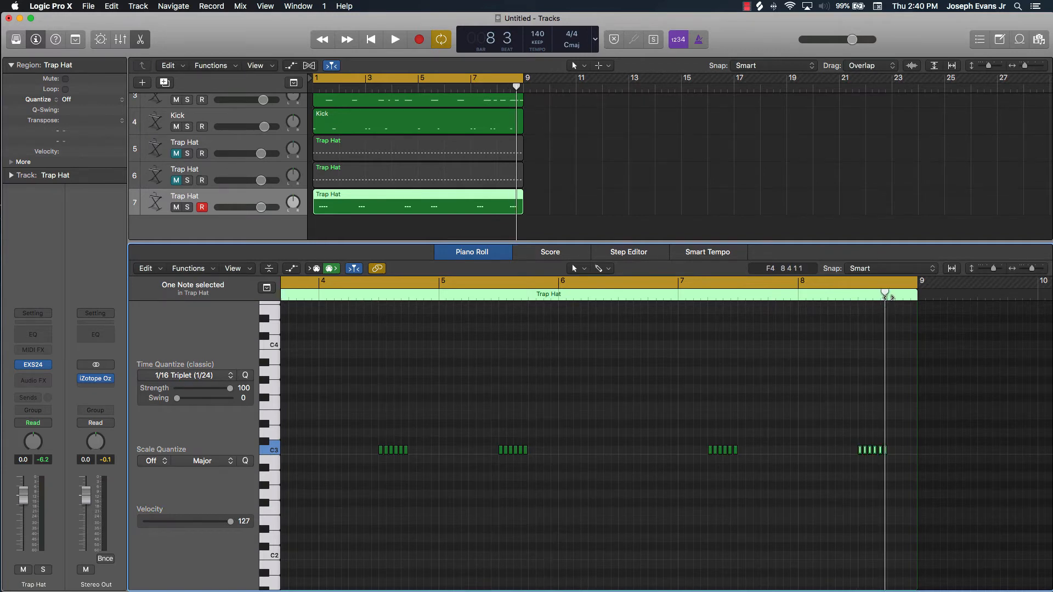
pyautogui.click(885, 295)
pyautogui.press('super+v')
pyautogui.click(829, 369)
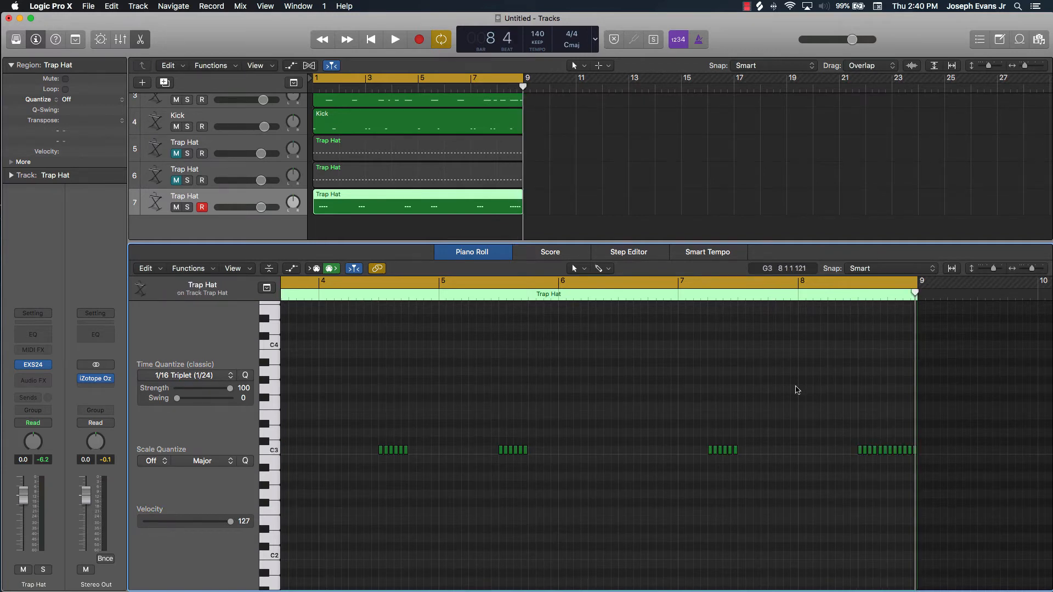
# Play the beat with track 7's triplet rolls, stop playback, and mute track 7
pyautogui.press('space')
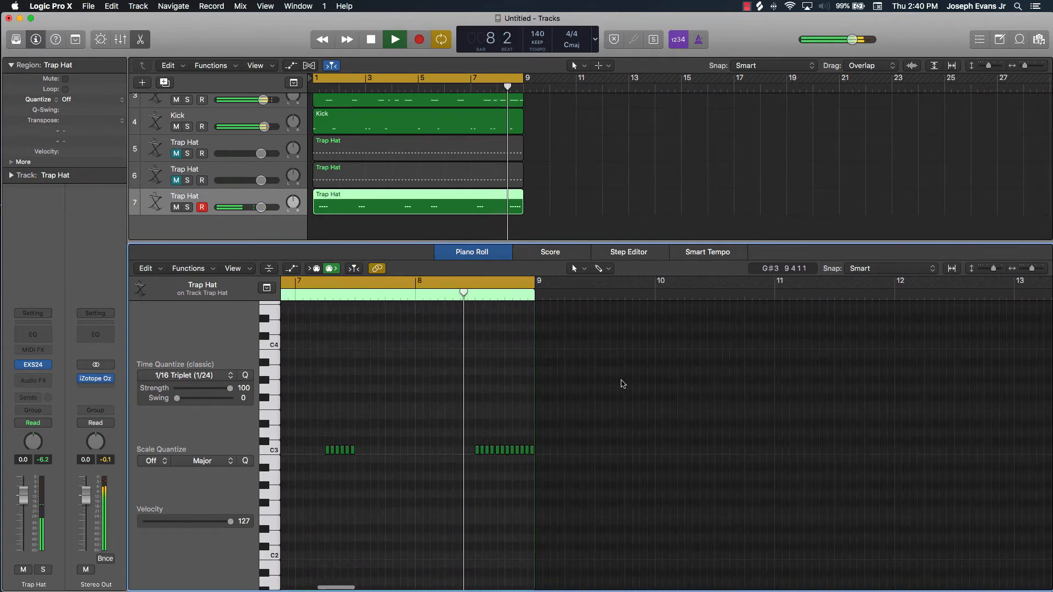
pyautogui.press('space')
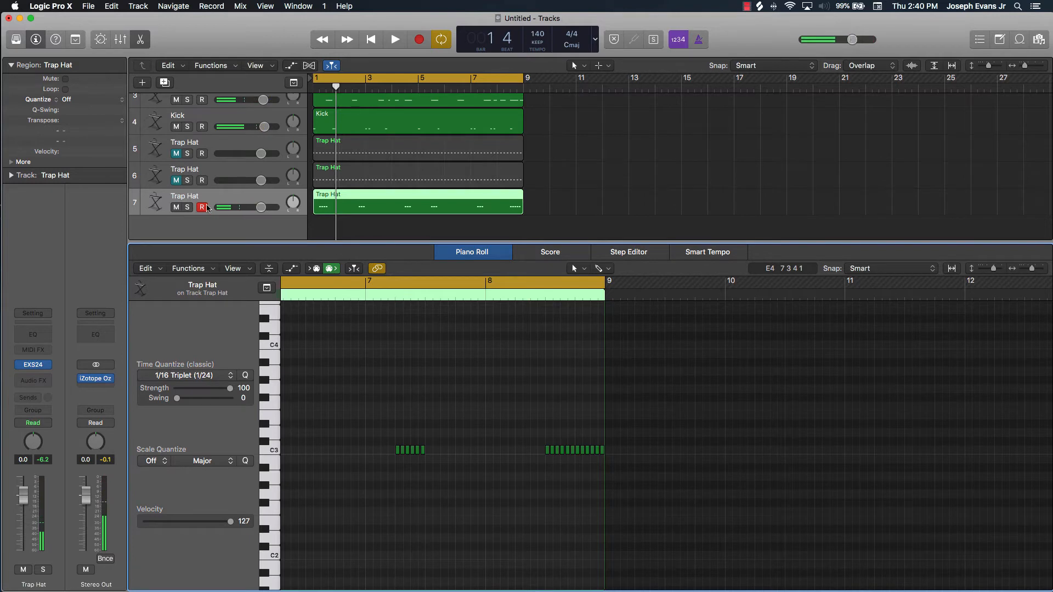
pyautogui.click(176, 207)
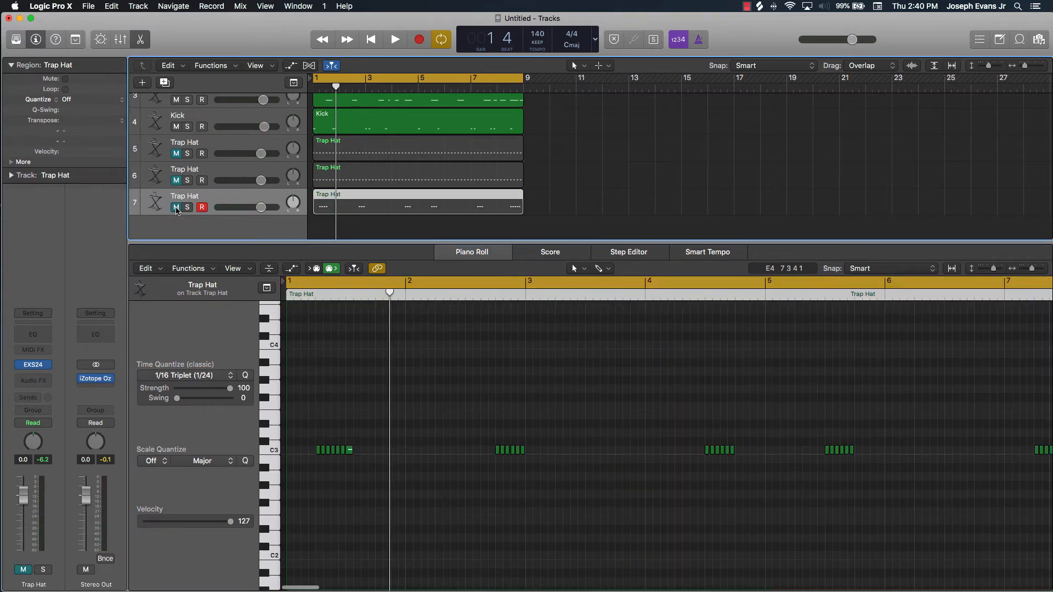
# Add an unmuted Trap Hat track with duplicate settings below track 7, unmute track 5, and close the Piano Roll
pyautogui.press('super+d')
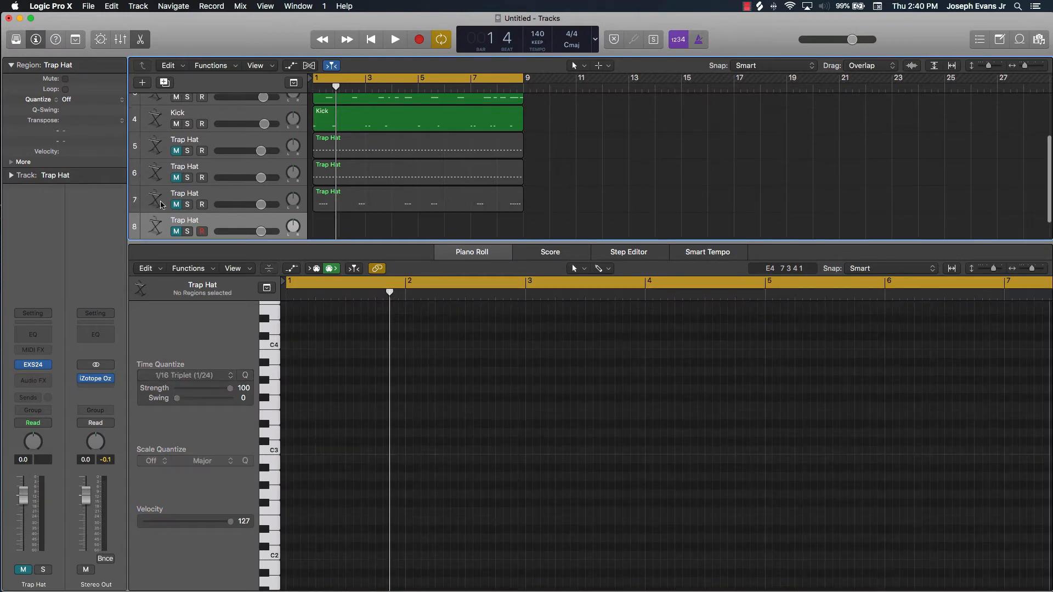
pyautogui.click(177, 232)
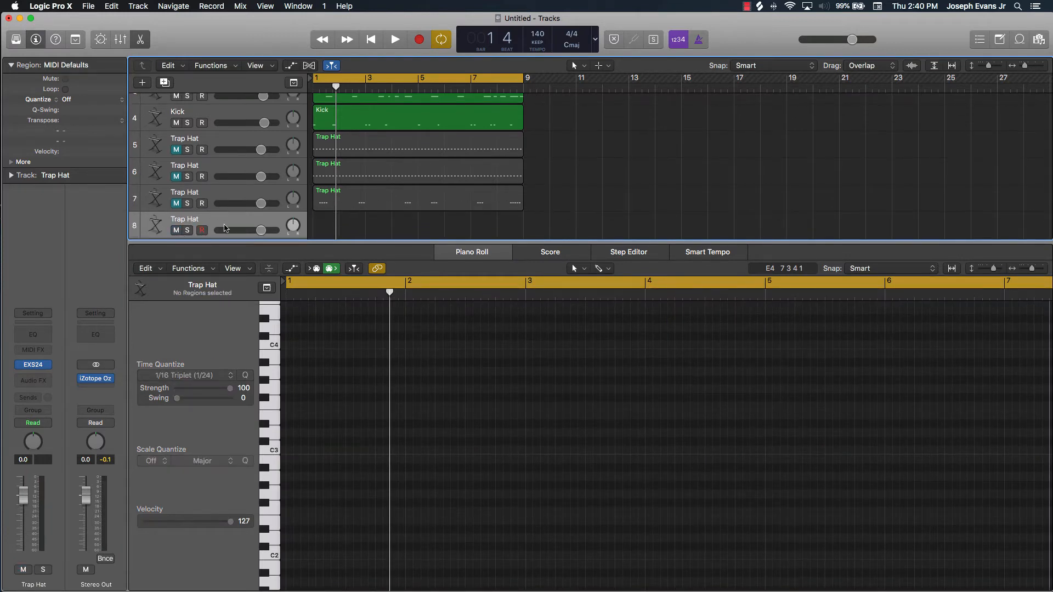
pyautogui.click(176, 150)
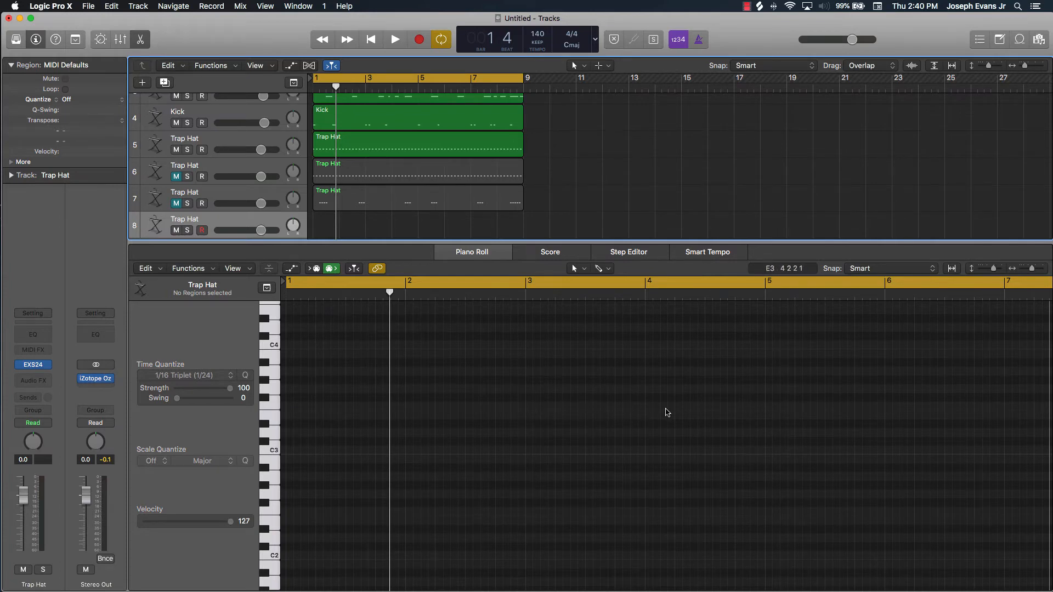
pyautogui.press('p')
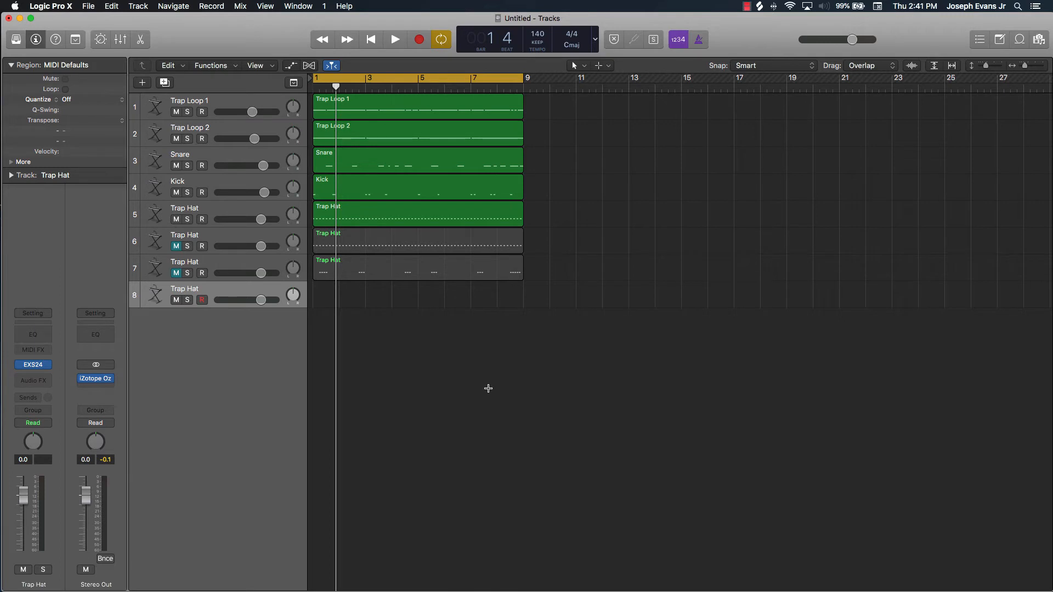
# Open Musical Typing for track 8 and switch it to the piano keyboard view
pyautogui.press('super+k')
pyautogui.hscroll(3, 489, 391)
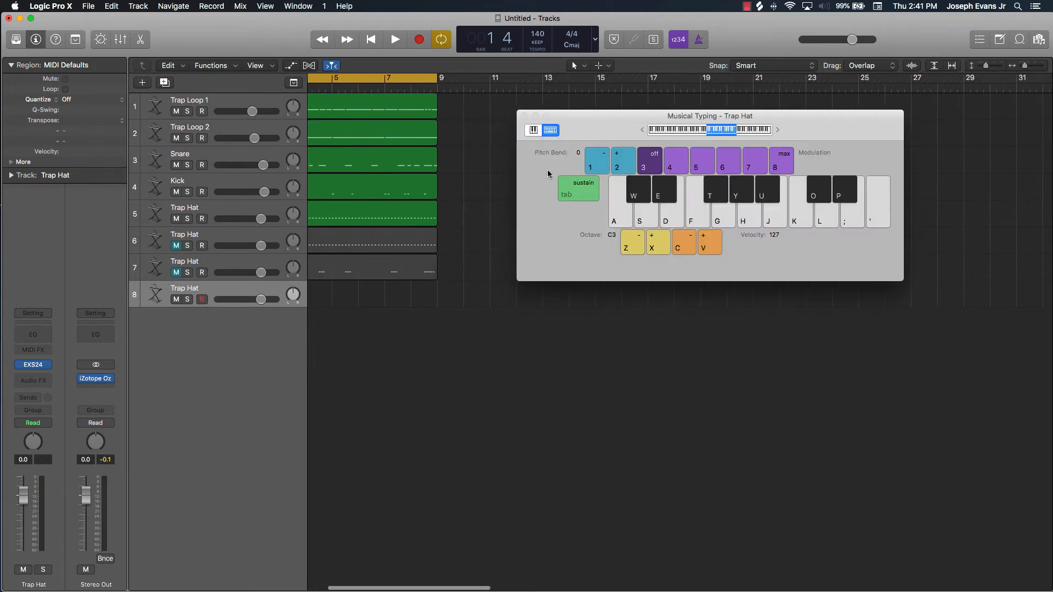
pyautogui.hscroll(-3, 465, 229)
pyautogui.hscroll(-1, 465, 229)
pyautogui.click(533, 130)
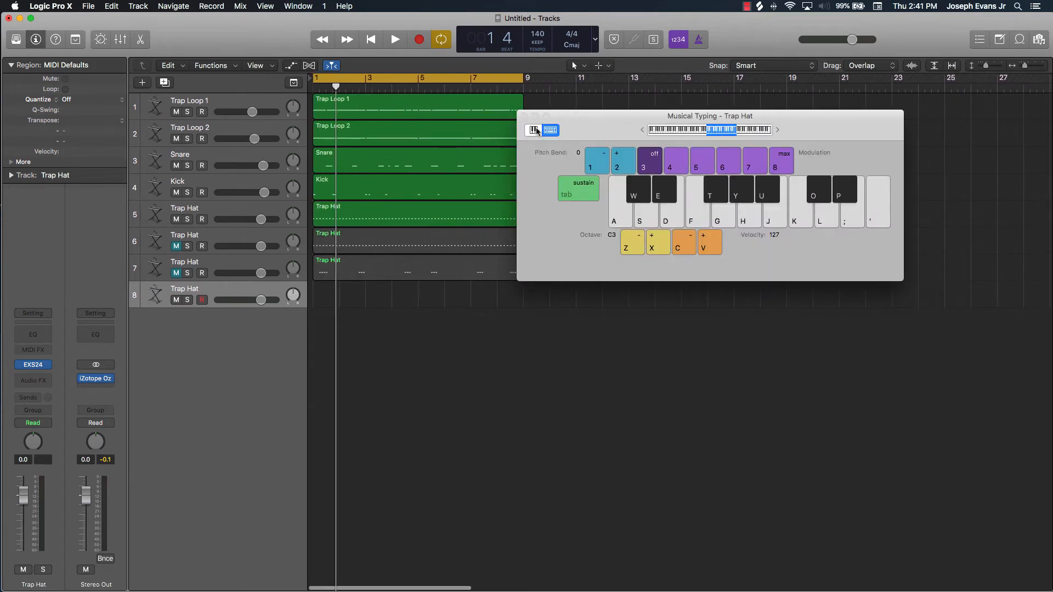
# Move the on-screen keyboard below the tracks and shift its visible range to the lower octaves
pyautogui.moveTo(778, 167); pyautogui.dragTo(1033, 237)
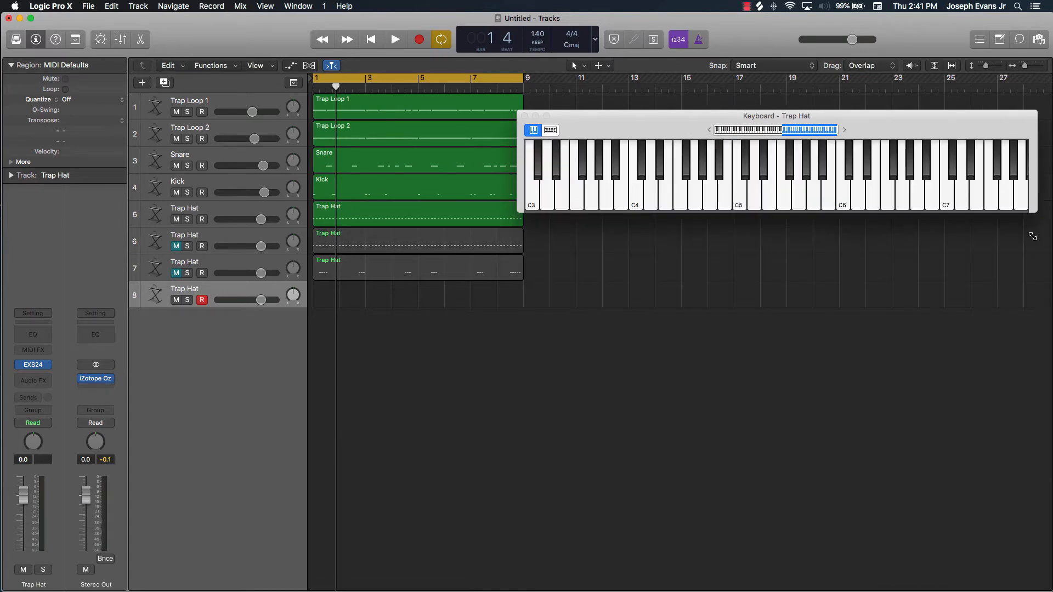
pyautogui.moveTo(937, 138); pyautogui.dragTo(791, 357)
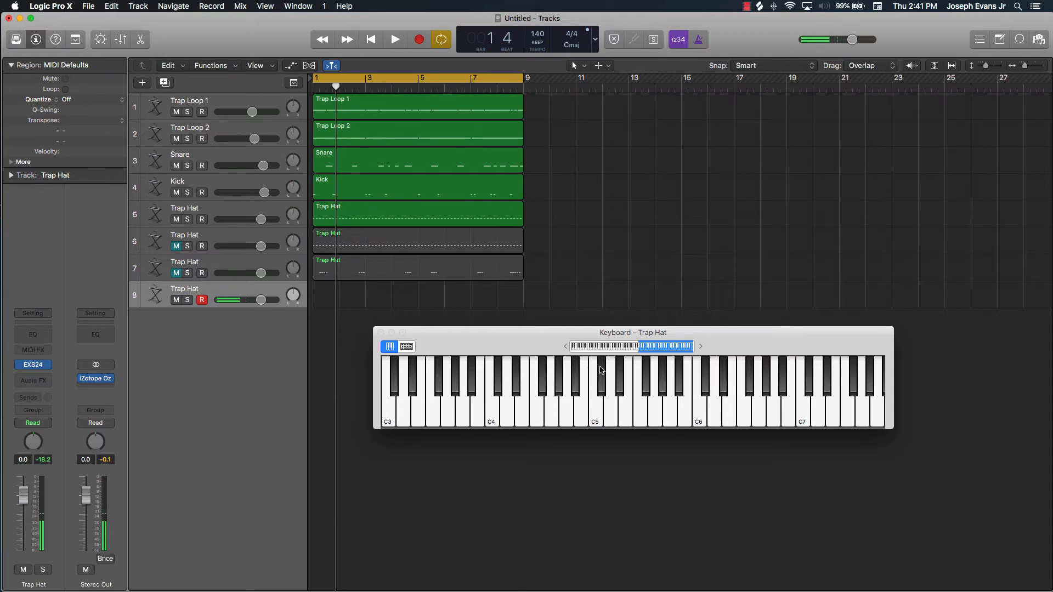
pyautogui.hscroll(-4, 601, 370)
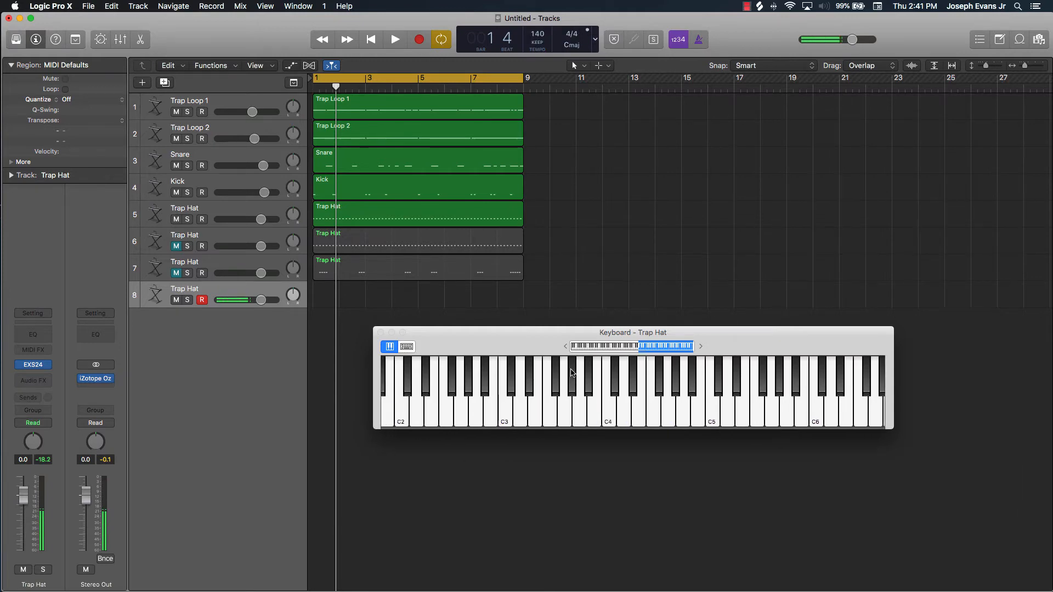
pyautogui.hscroll(-3, 571, 373)
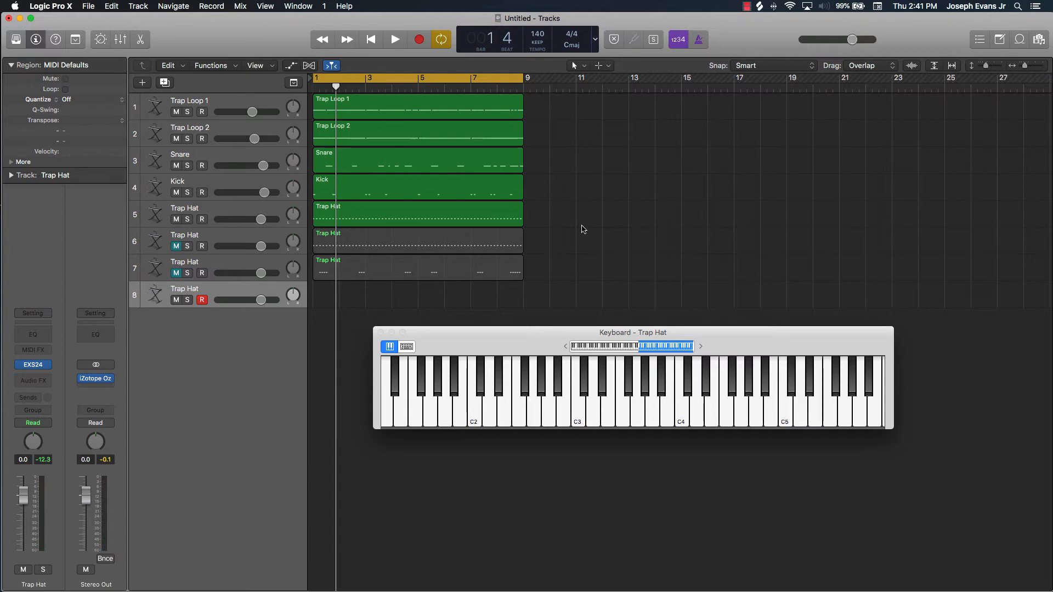
# Record a trial take of pitched Trap Hat runs on track 8, stop recording, and delete the take
pyautogui.click(421, 41)
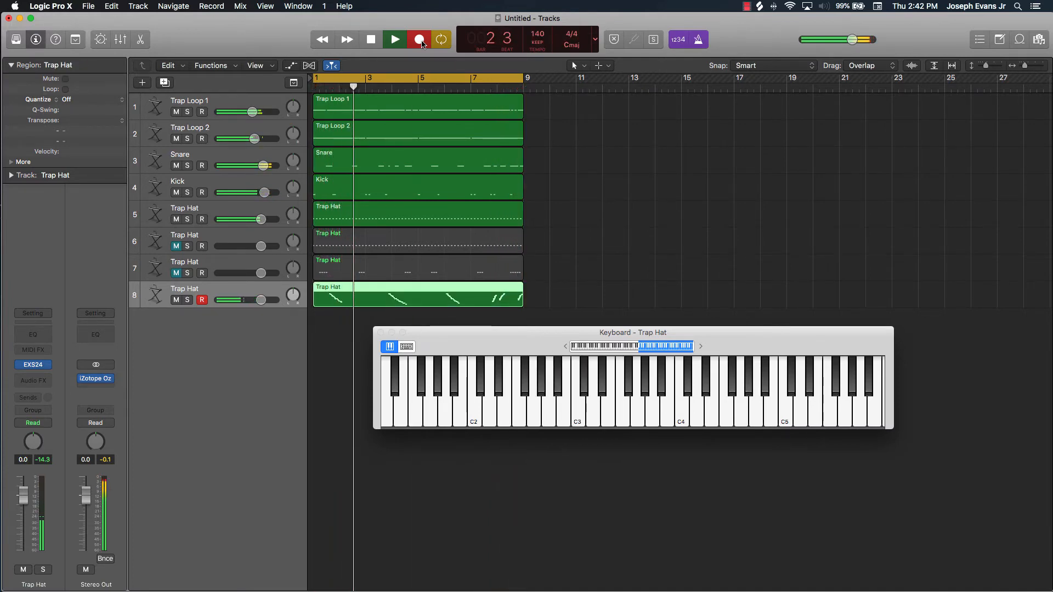
pyautogui.click(421, 43)
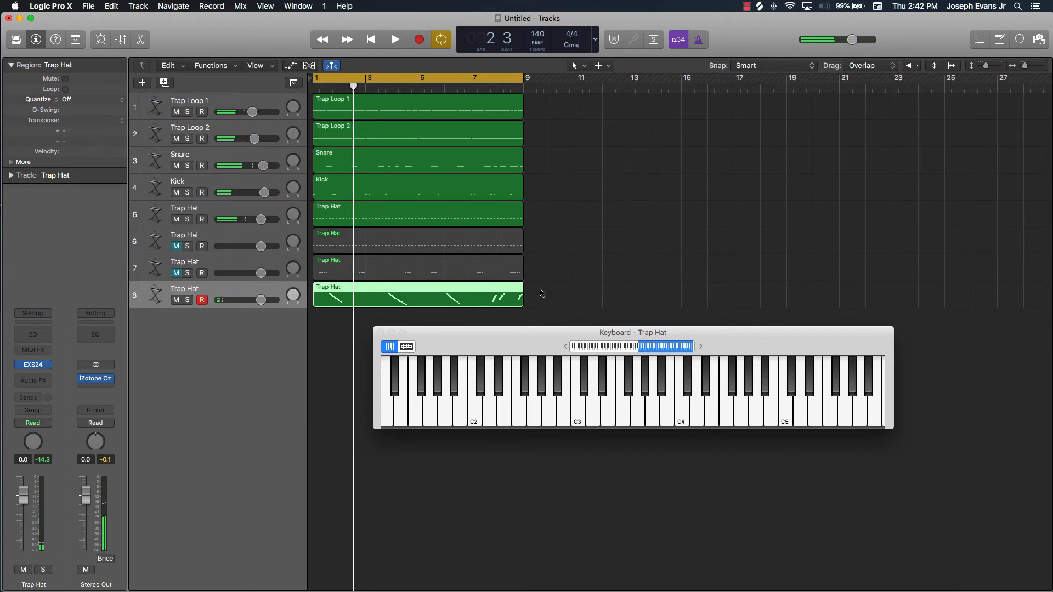
pyautogui.press('Delete')
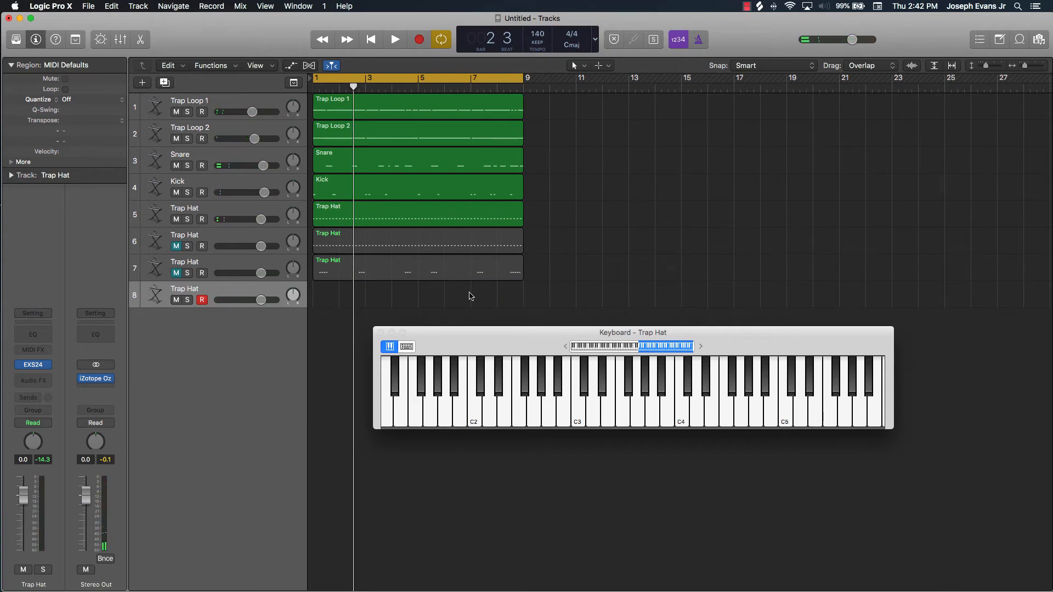
# Record descending hat runs near bars 2, 4 and 6 and a rising run at bar 8 on track 8, extending the region's start to bar 1
pyautogui.press('r')
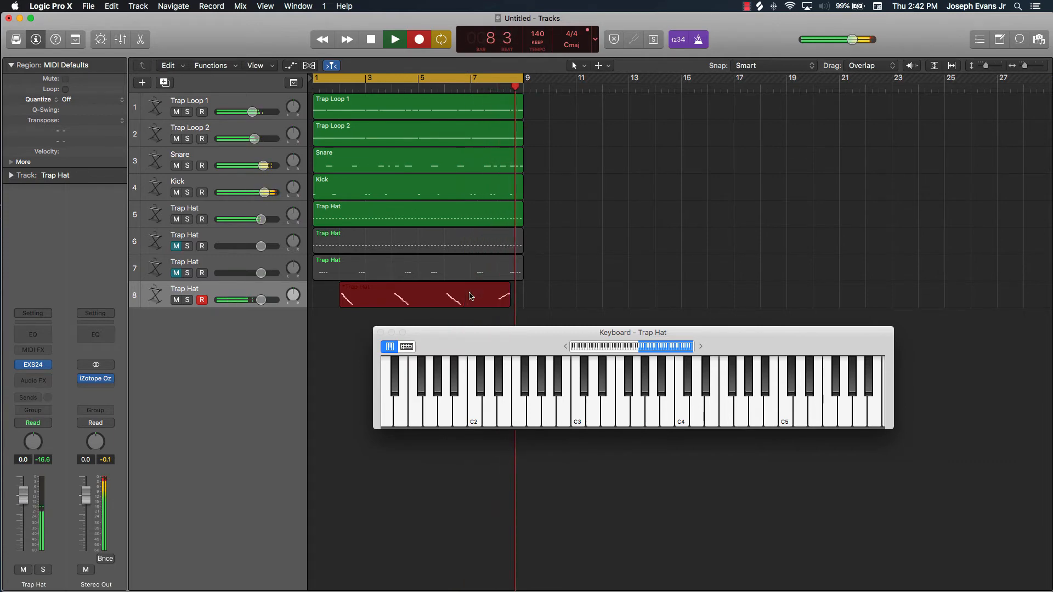
pyautogui.press('space')
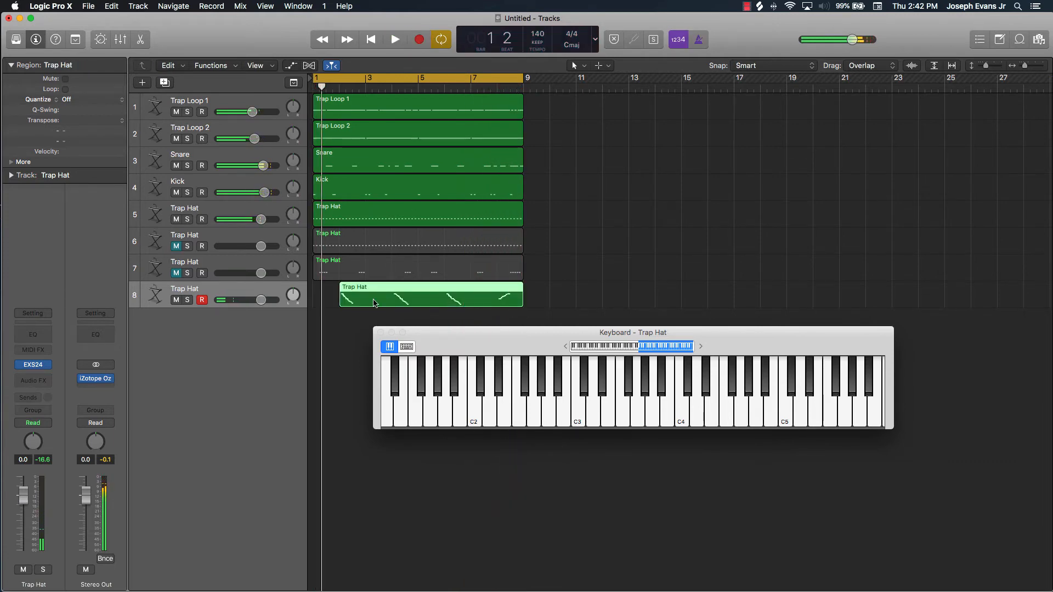
pyautogui.moveTo(341, 301); pyautogui.dragTo(305, 301)
# Open the recorded Trap Hat region in the Piano Roll, close the on-screen keyboard, and look over its runs
pyautogui.press('e')
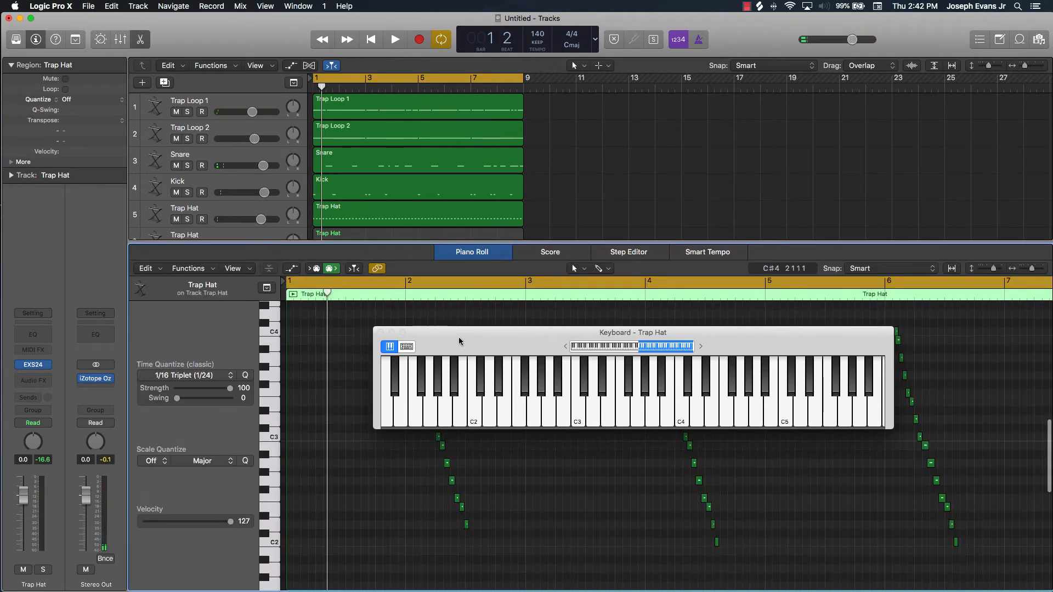
pyautogui.moveTo(443, 333); pyautogui.dragTo(548, 123)
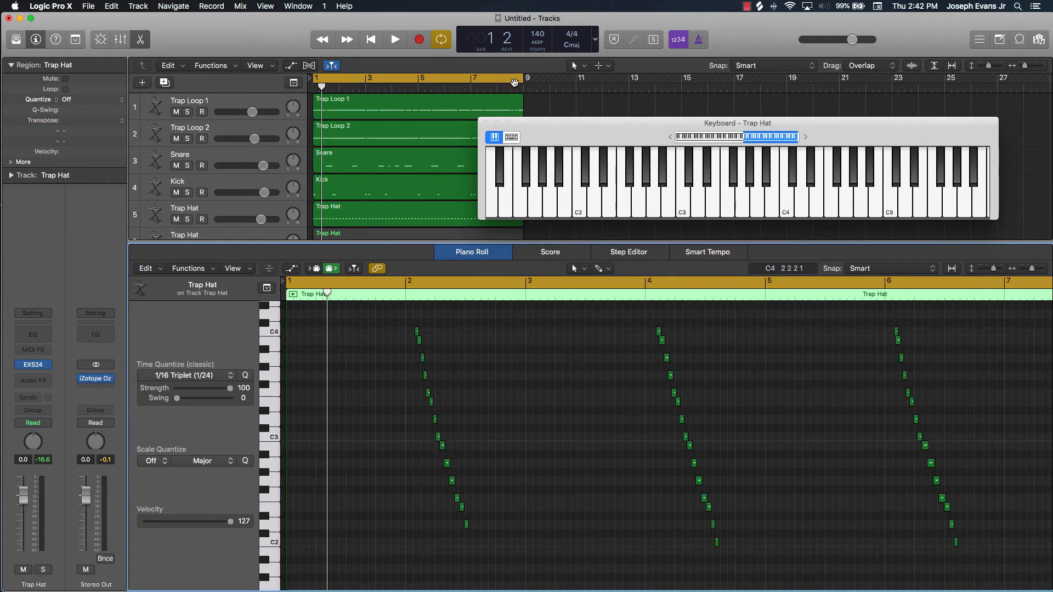
pyautogui.click(484, 124)
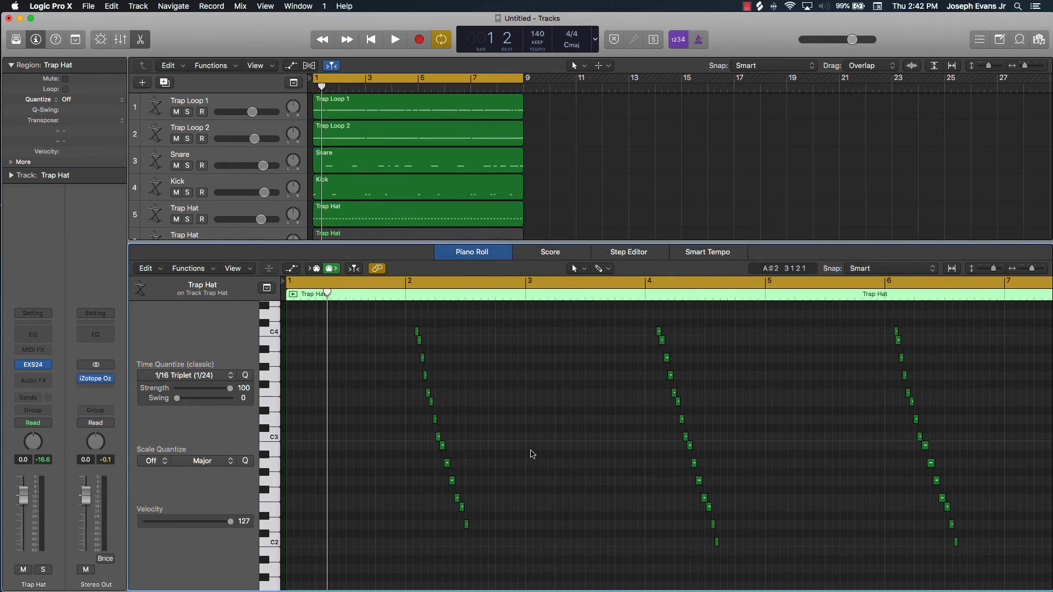
pyautogui.hscroll(10, 582, 392)
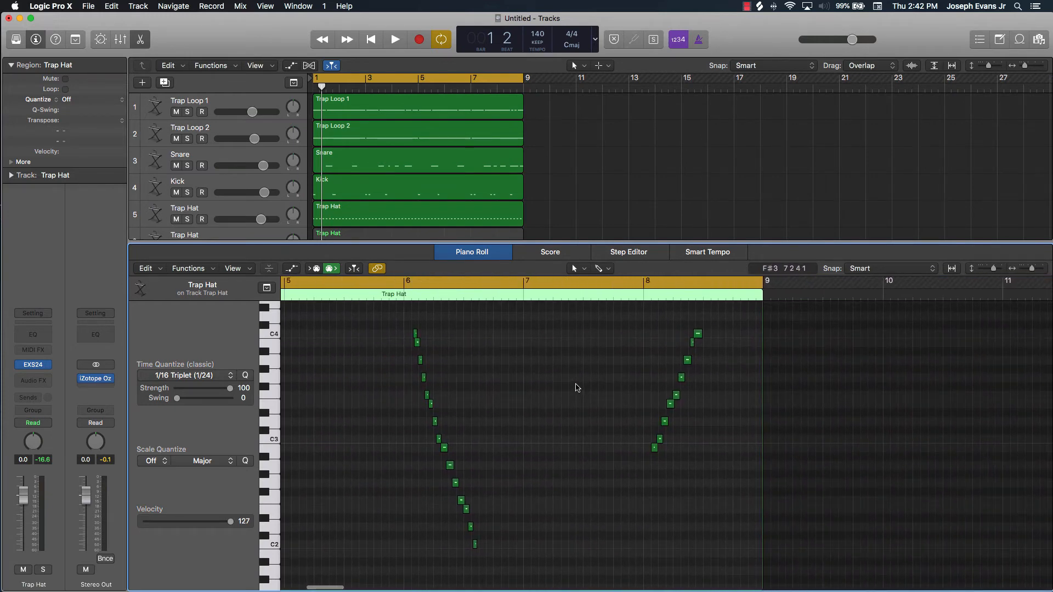
pyautogui.hscroll(-10, 576, 387)
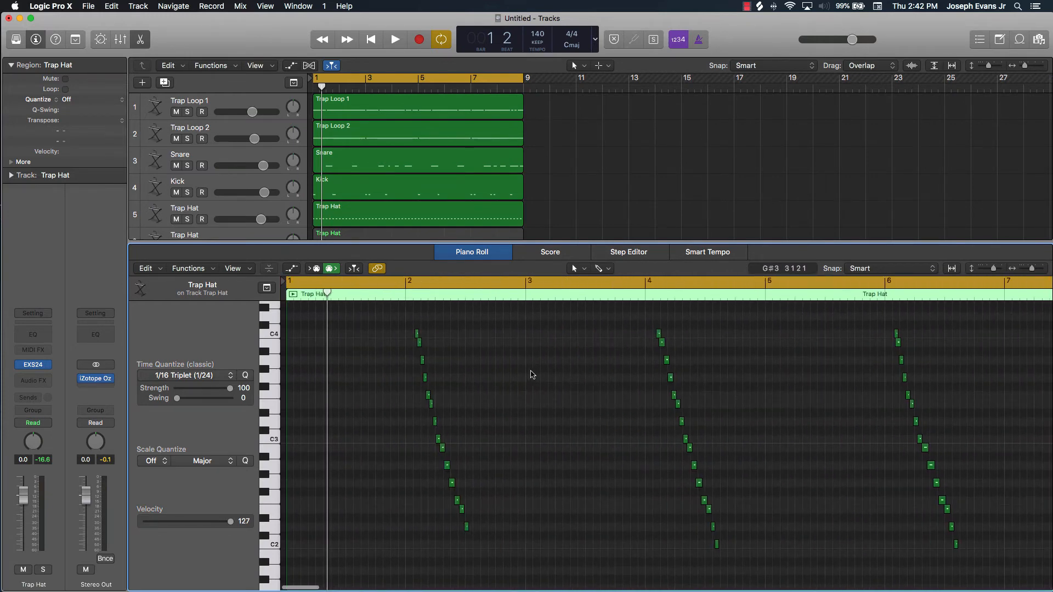
# Mute track 5 and quantize all notes in track 8's Trap Hat region to 1/32 Triplet
pyautogui.click(176, 219)
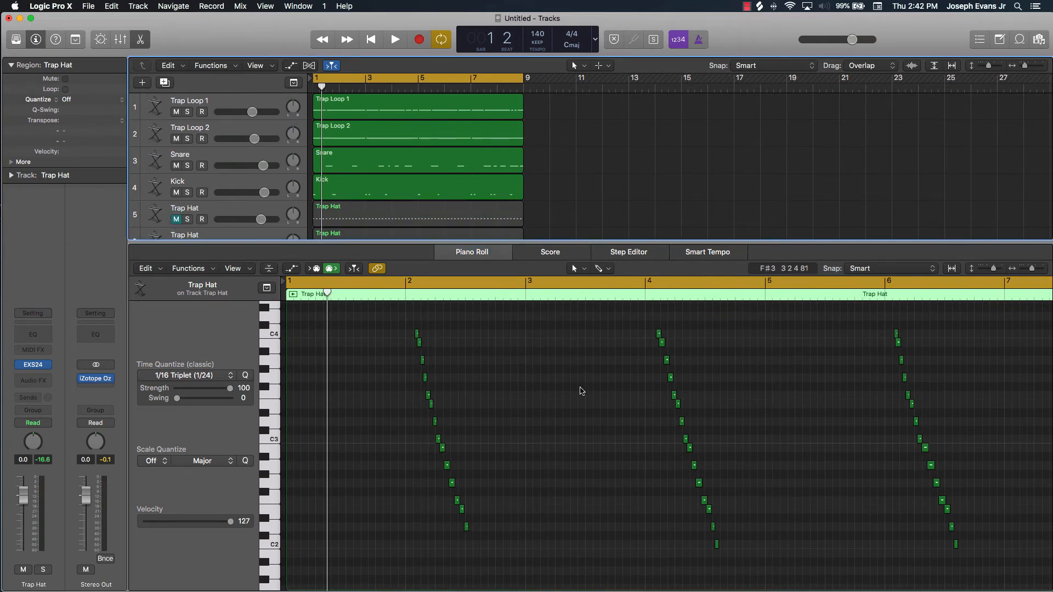
pyautogui.click(581, 391)
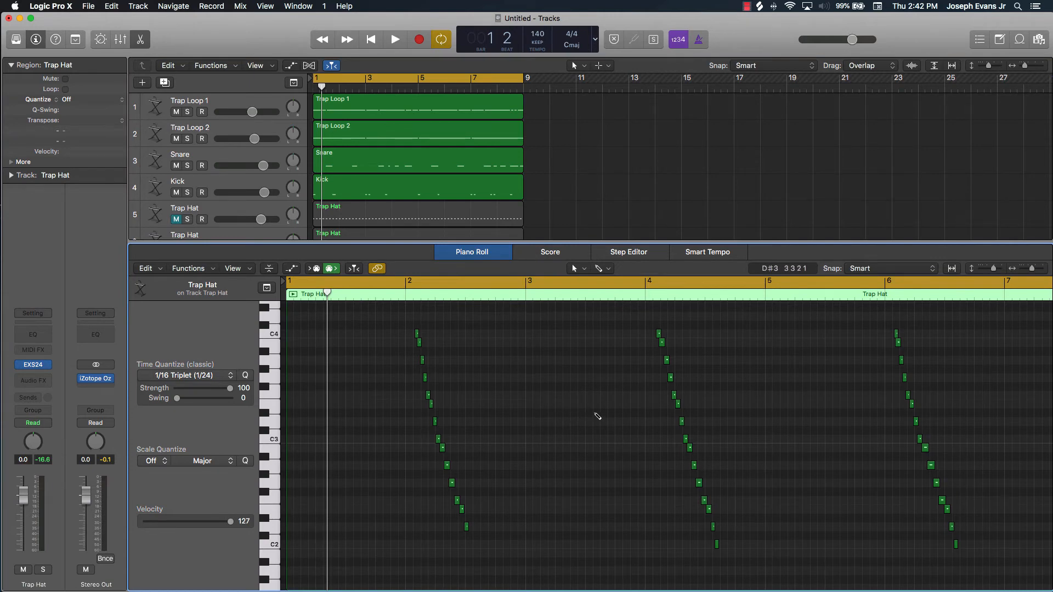
pyautogui.press('super+a')
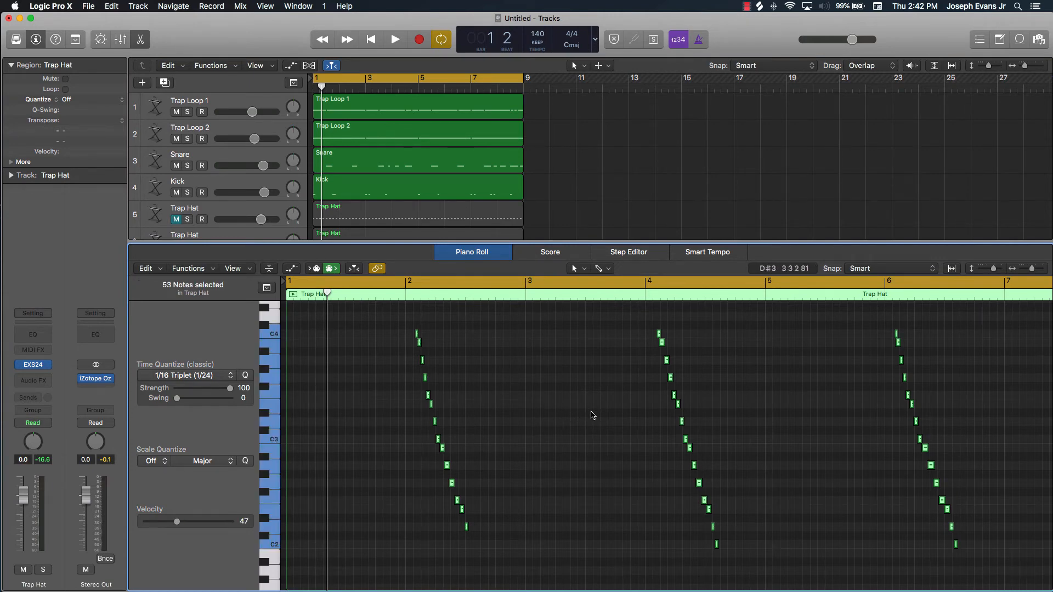
pyautogui.click(201, 376)
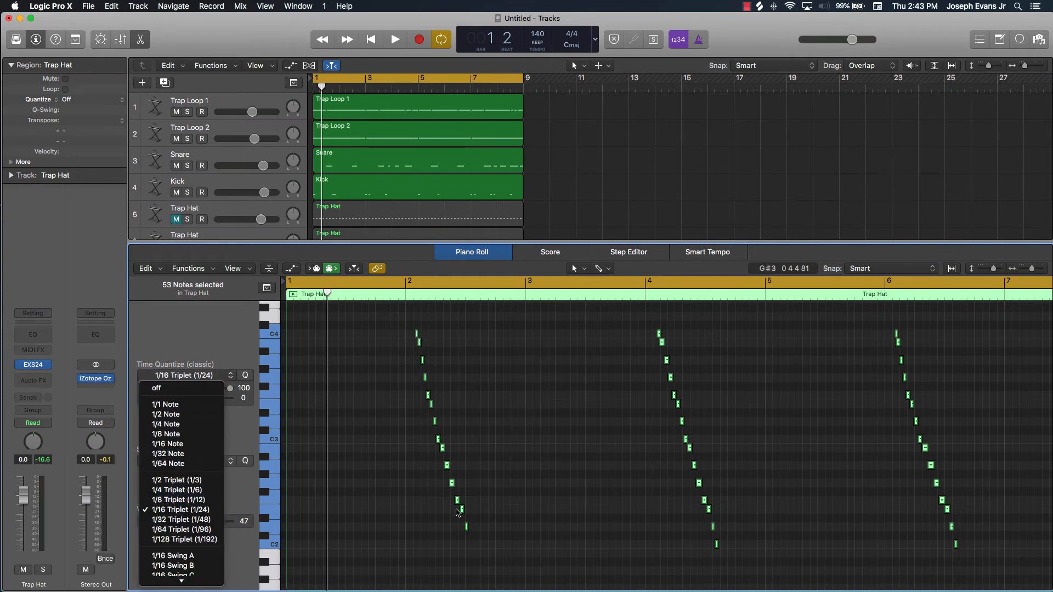
pyautogui.scroll(-3, 181, 499)
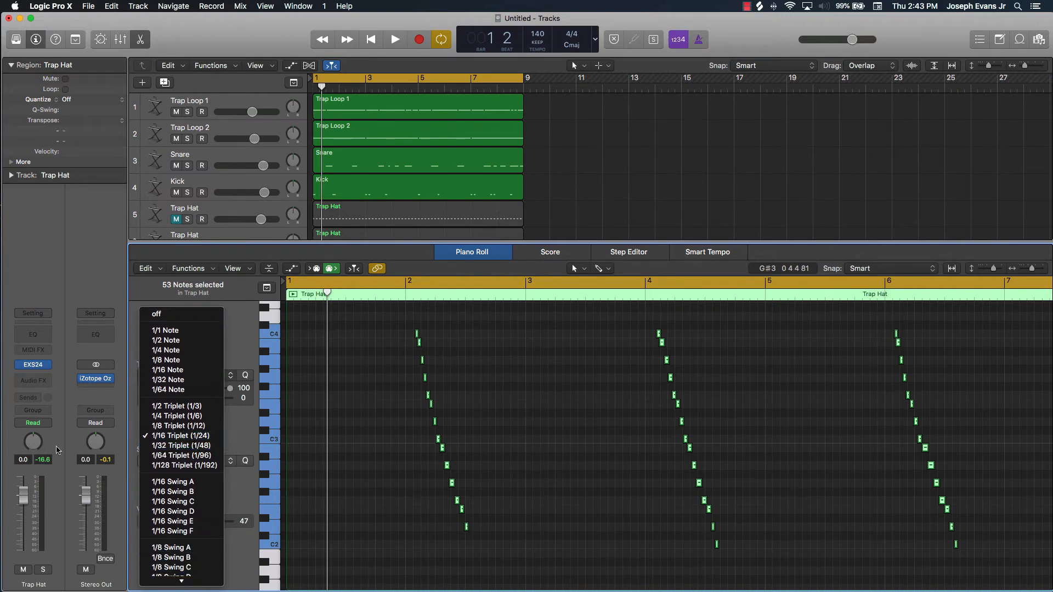
pyautogui.click(213, 447)
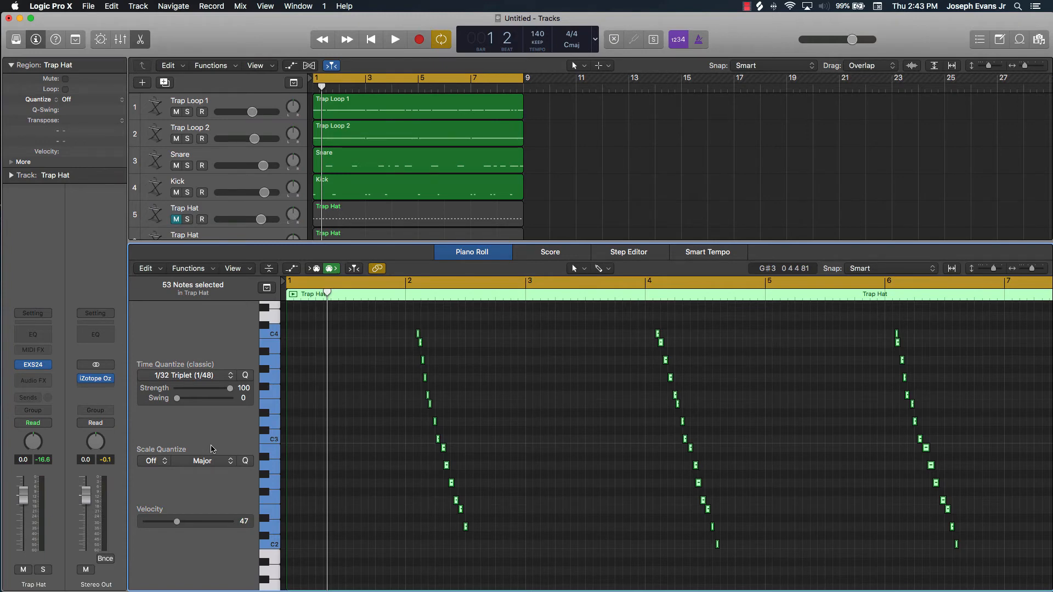
# Play the opening bars, stop, and move all selected notes slightly earlier so the first run starts at bar 2
pyautogui.press('space')
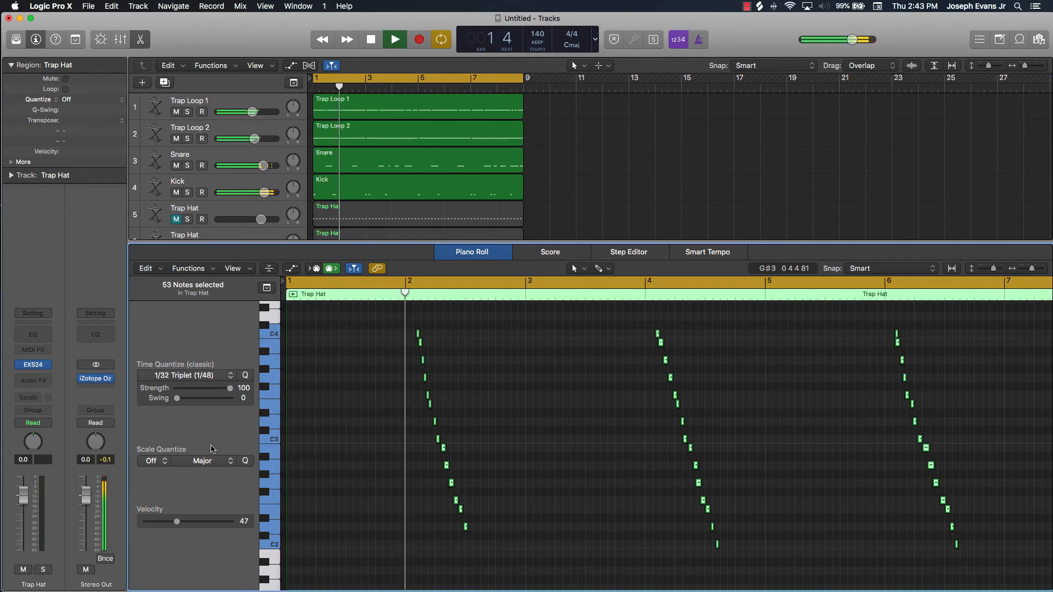
pyautogui.press('space')
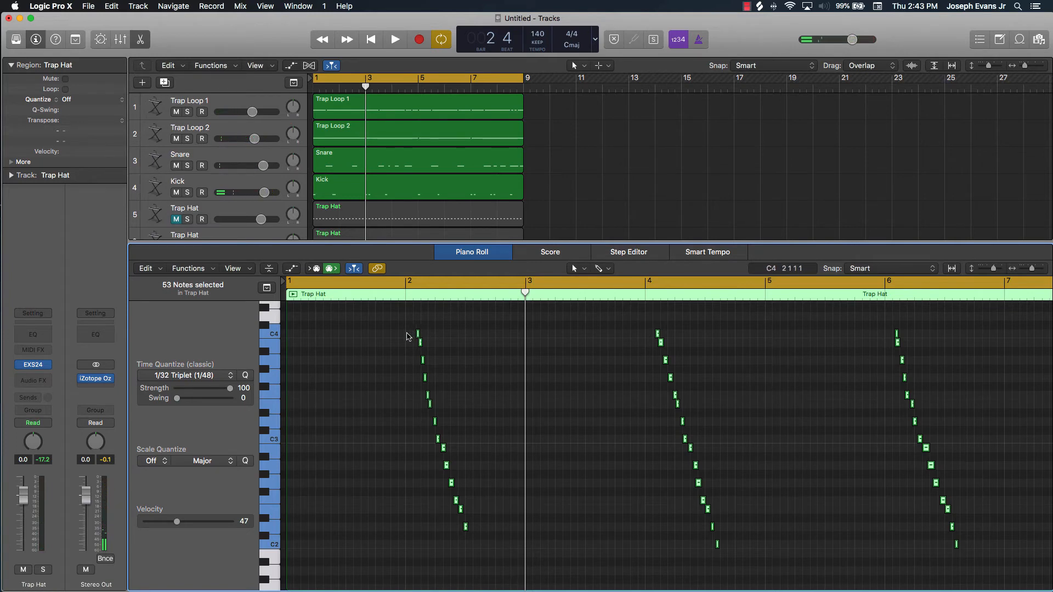
pyautogui.moveTo(417, 335)
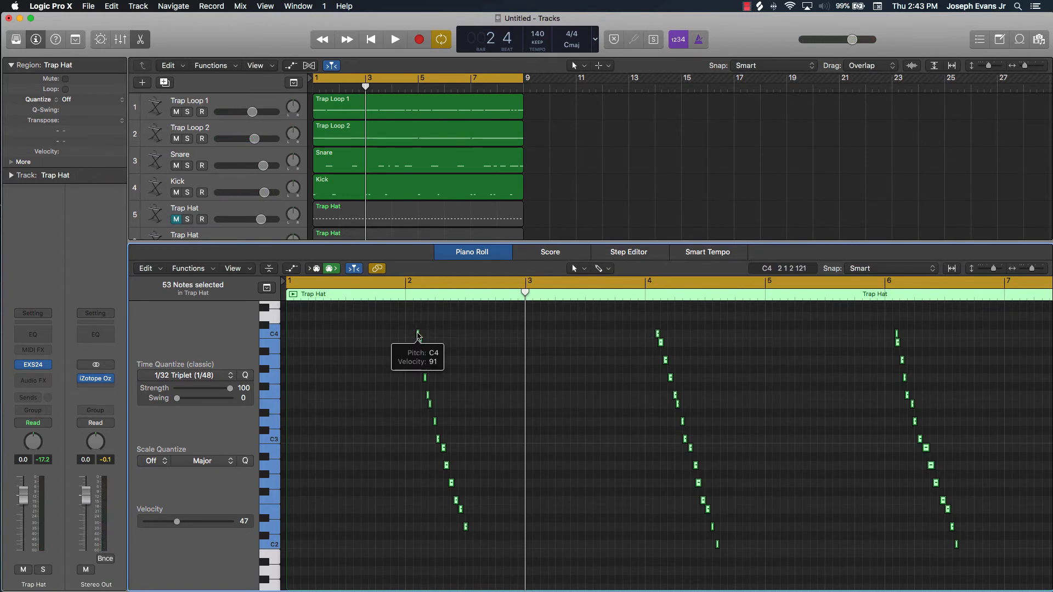
pyautogui.scroll(5, 417, 336)
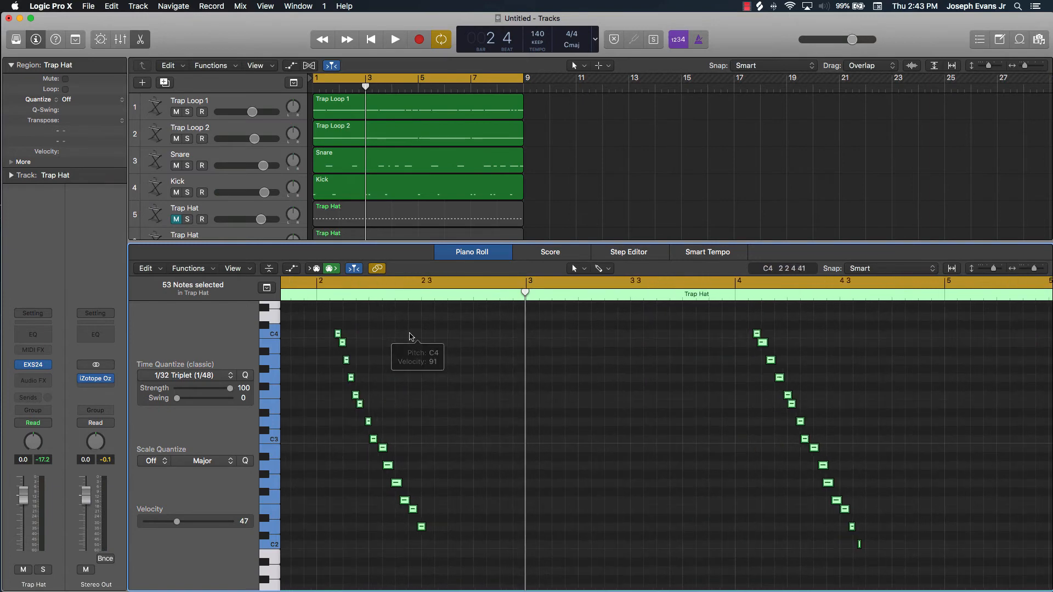
pyautogui.hscroll(-5, 411, 335)
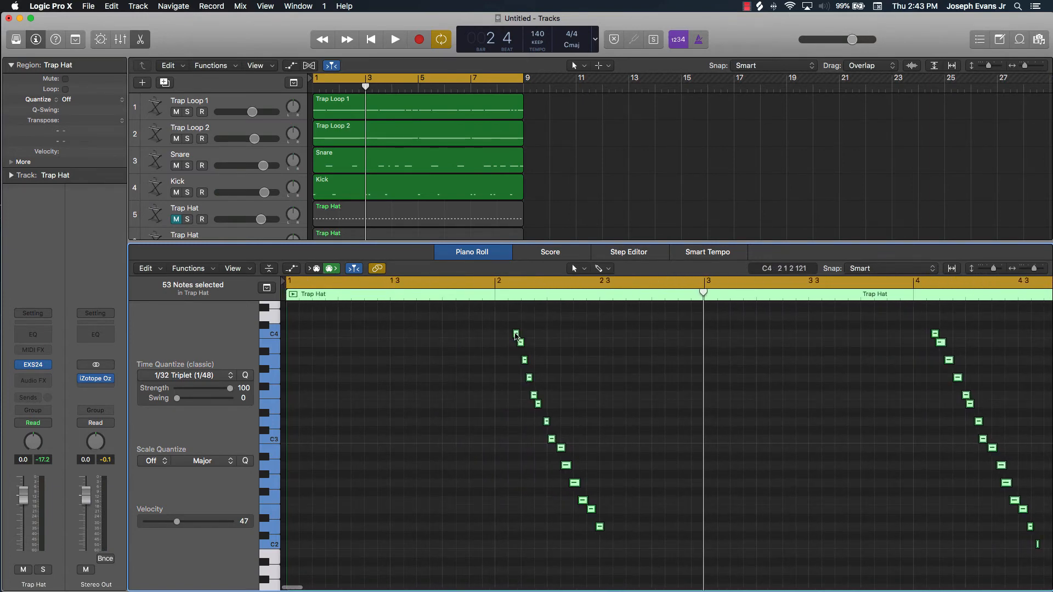
pyautogui.moveTo(514, 336); pyautogui.dragTo(499, 317)
pyautogui.hscroll(15, 722, 372)
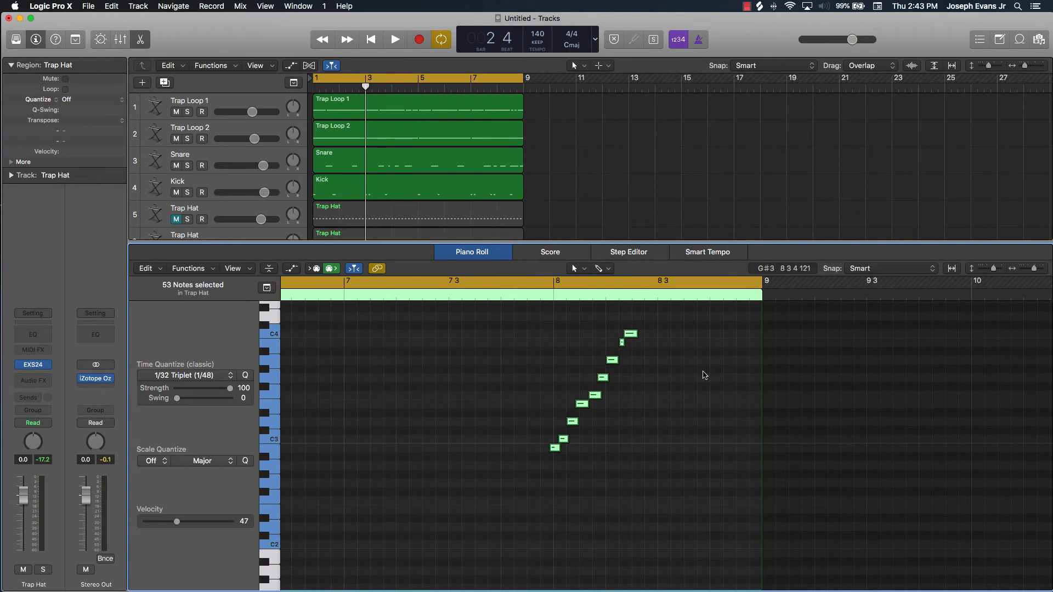
# Play the eight-bar beat from the beginning with the shifted hat runs, stop, and return the playhead to bar 1
pyautogui.press('Return')
pyautogui.press('space')
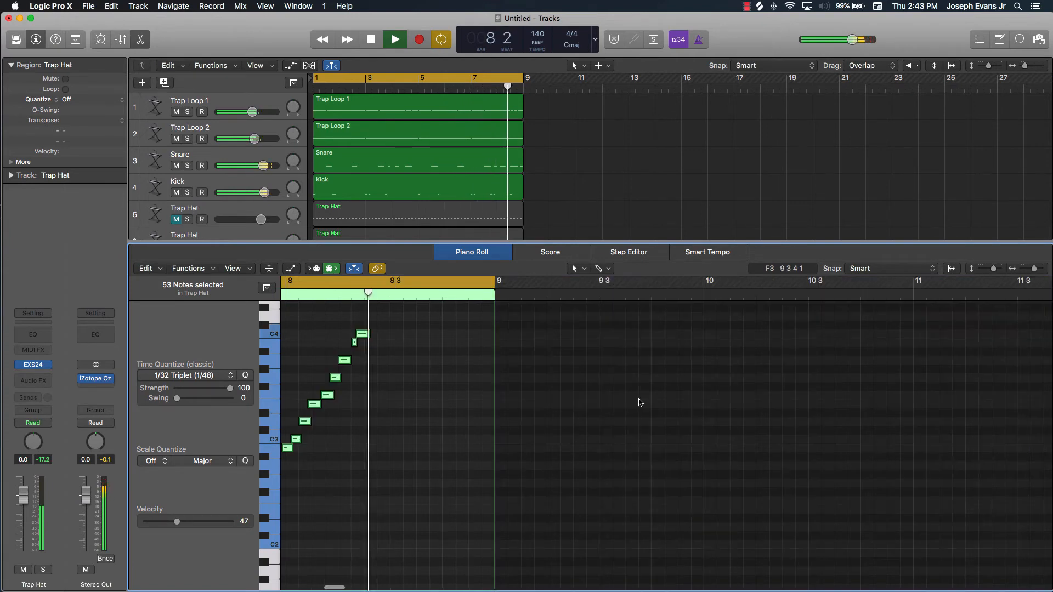
pyautogui.press('space')
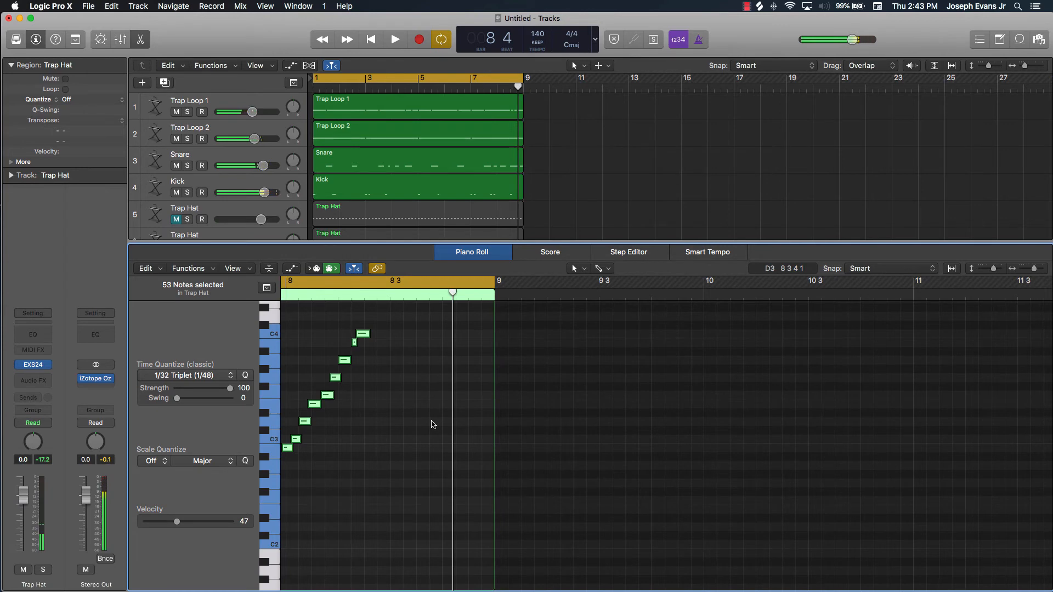
pyautogui.press('Return')
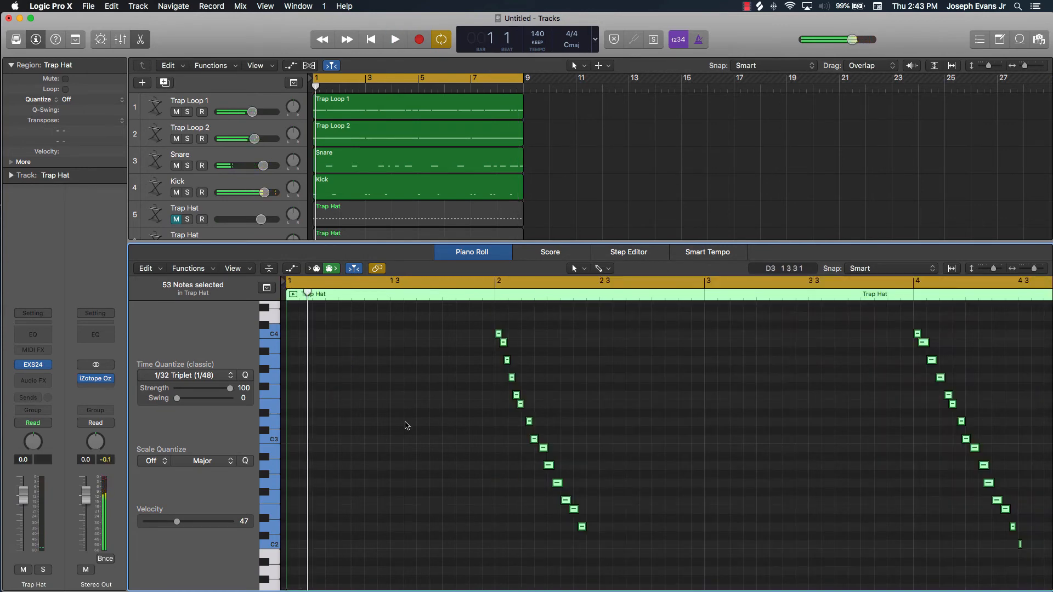
# Try 1/64 Triplet quantization on the selected hat notes, then quantize them to 1/16 Triplet
pyautogui.click(211, 376)
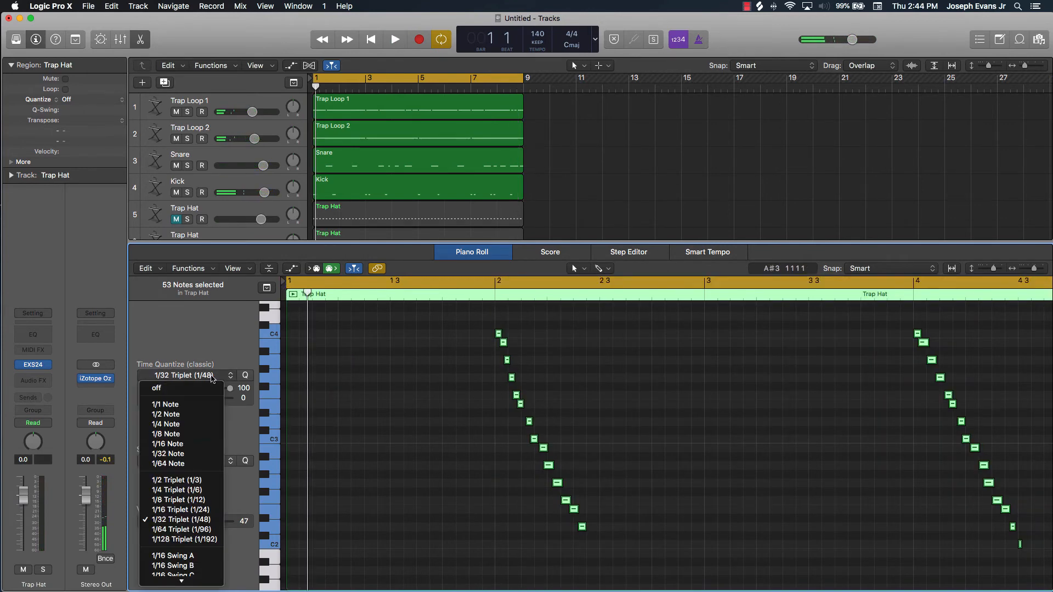
pyautogui.click(196, 530)
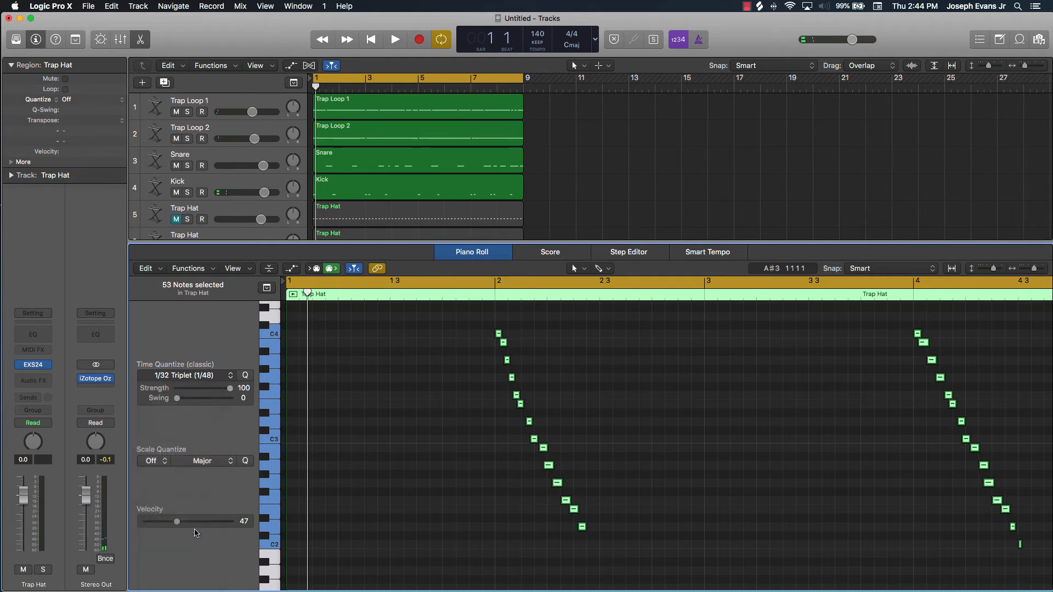
pyautogui.click(220, 374)
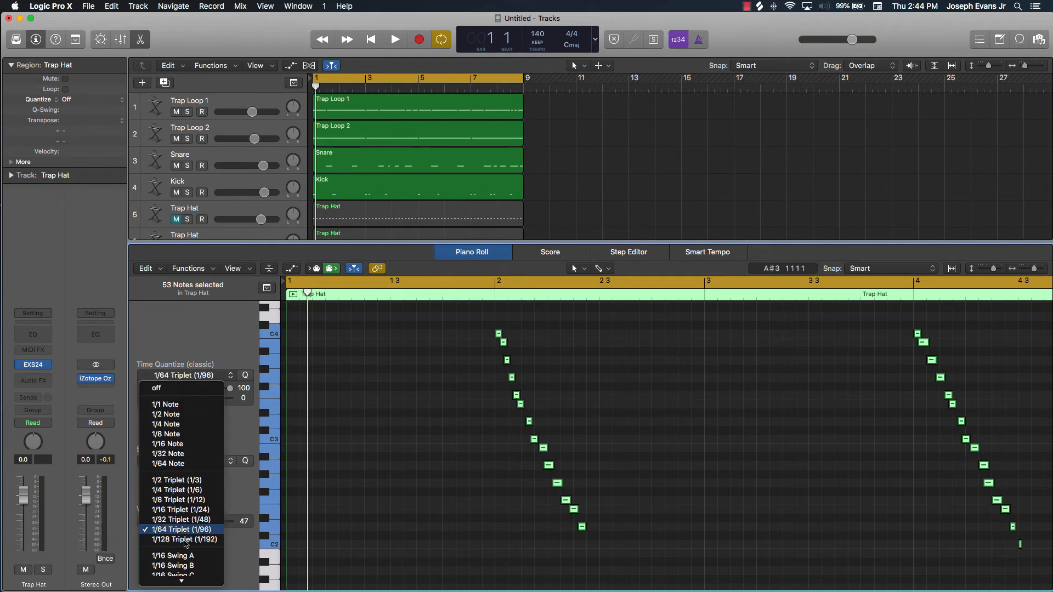
pyautogui.click(203, 510)
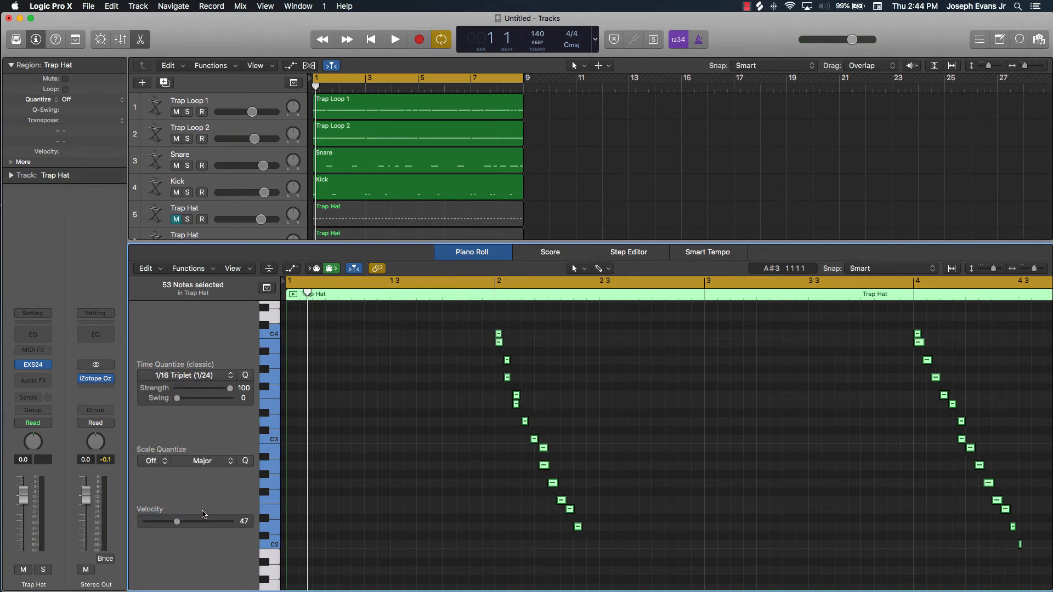
# Try spacing out the stacked notes in the bar 2 run by moving individual notes slightly in time
pyautogui.keyDown('ctrl'); pyautogui.keyDown('alt'); pyautogui.click(514, 354); pyautogui.keyUp('alt'); pyautogui.keyUp('ctrl')
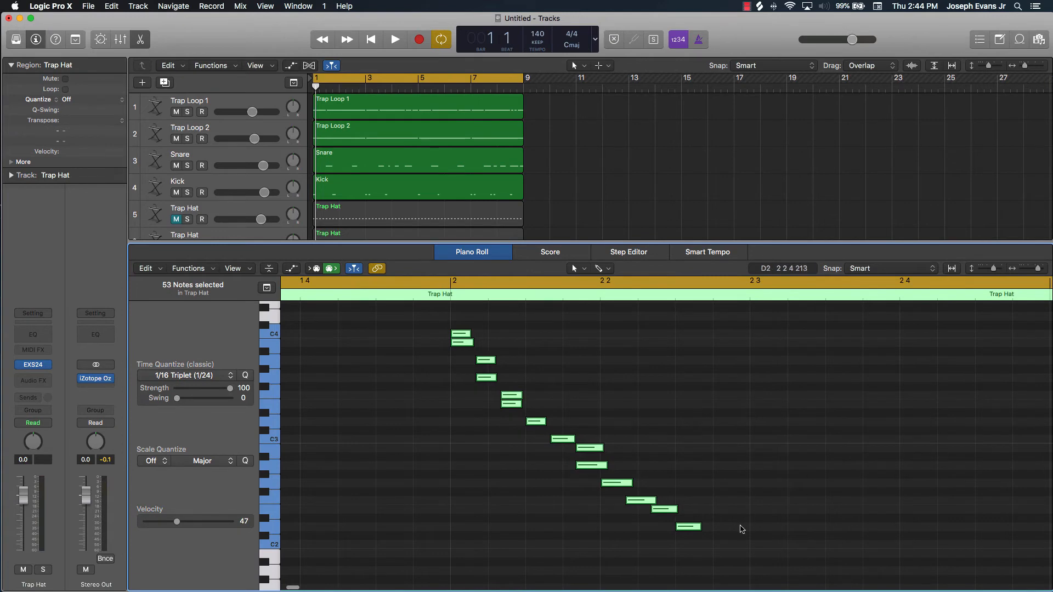
pyautogui.click(683, 543)
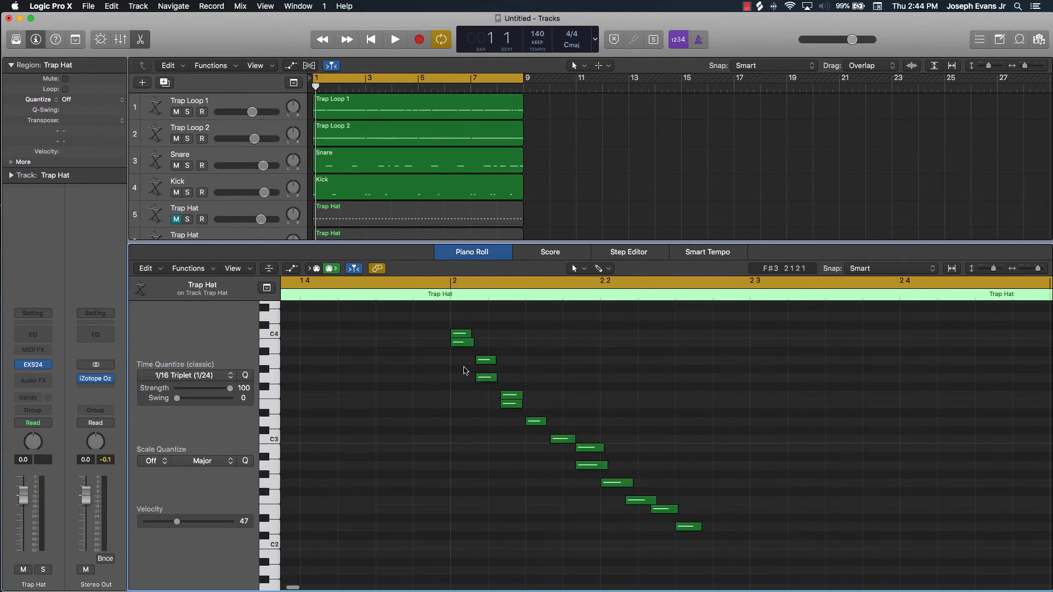
pyautogui.moveTo(462, 345); pyautogui.dragTo(477, 344)
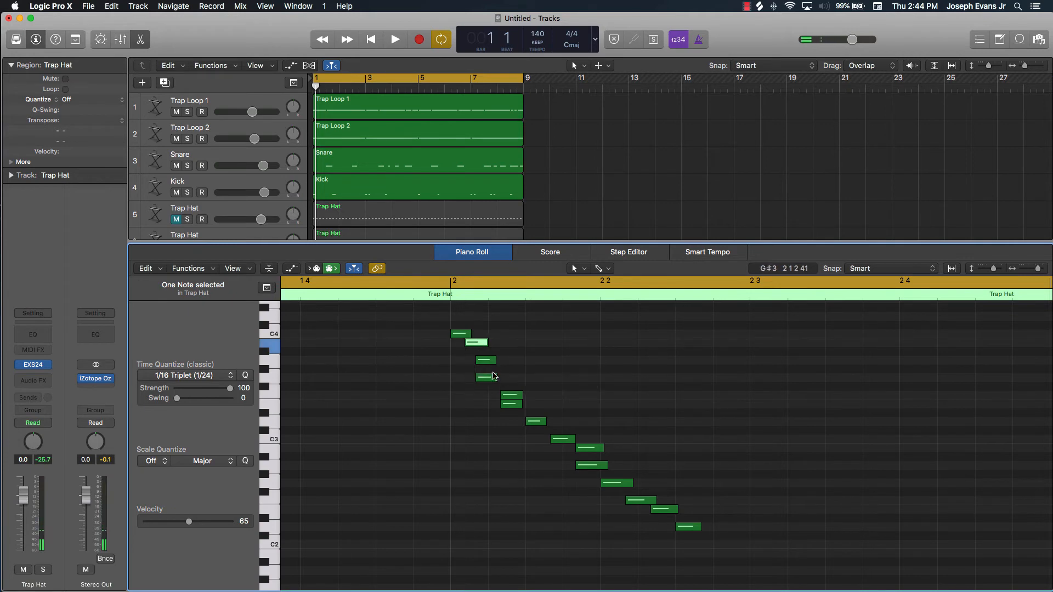
pyautogui.moveTo(489, 380); pyautogui.dragTo(536, 407)
pyautogui.click(523, 407)
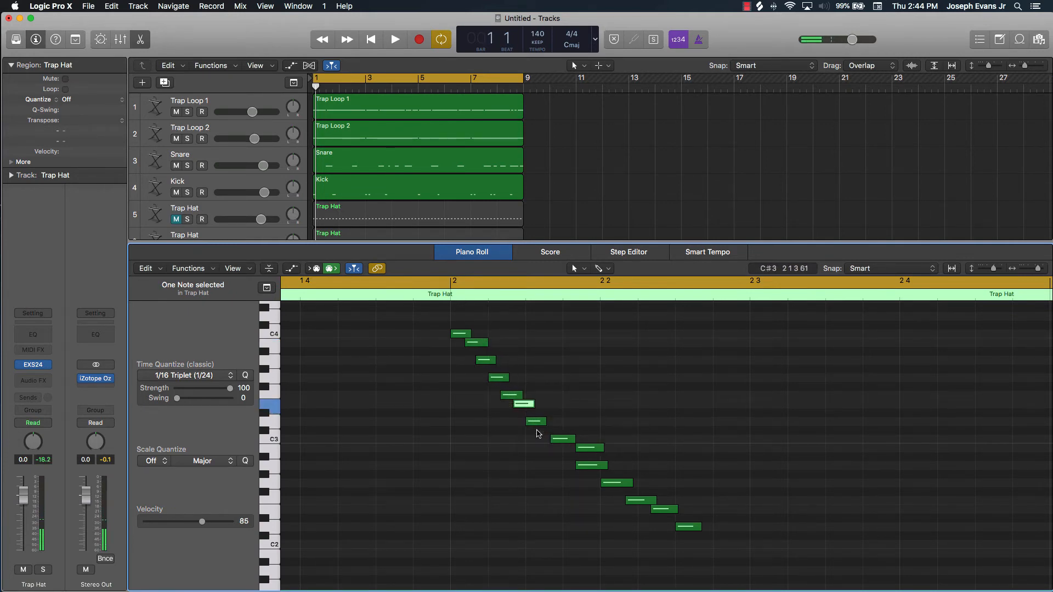
pyautogui.moveTo(565, 440)
pyautogui.mouseDown()
pyautogui.moveTo(546, 440)
pyautogui.moveTo(565, 448)
pyautogui.mouseUp()
pyautogui.moveTo(582, 448); pyautogui.dragTo(556, 441)
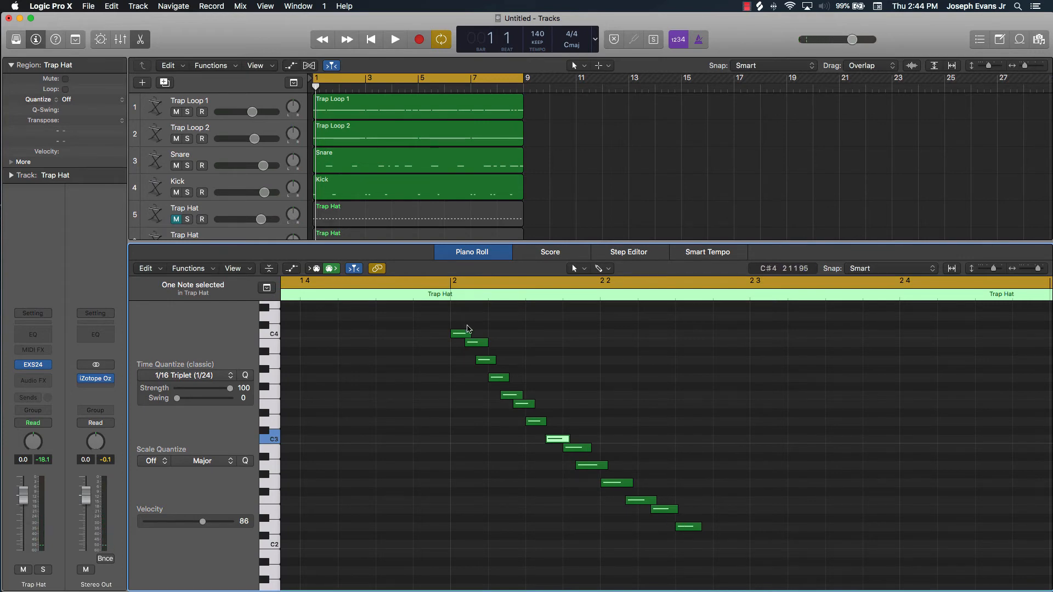
# Try quantizing the 14 notes of the bar 2 run to 1/32 Triplet and play back the result
pyautogui.moveTo(459, 319); pyautogui.dragTo(689, 520)
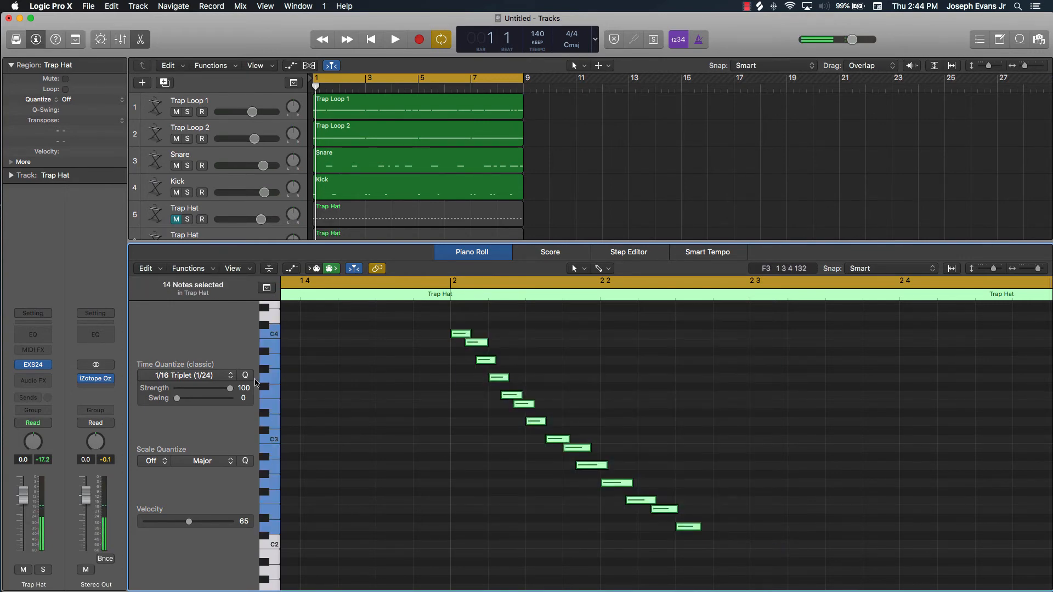
pyautogui.click(229, 377)
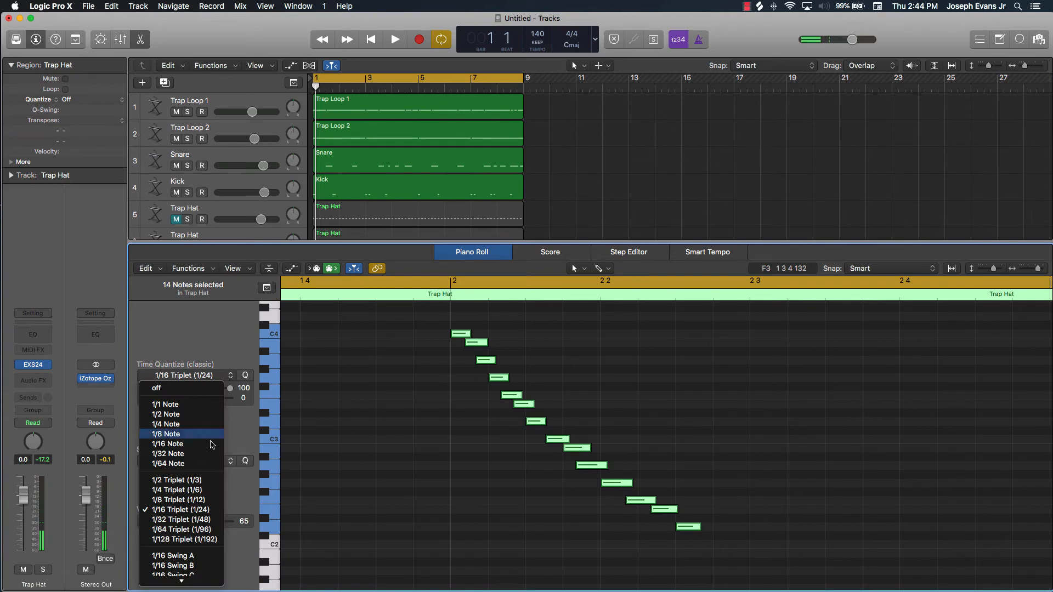
pyautogui.click(210, 524)
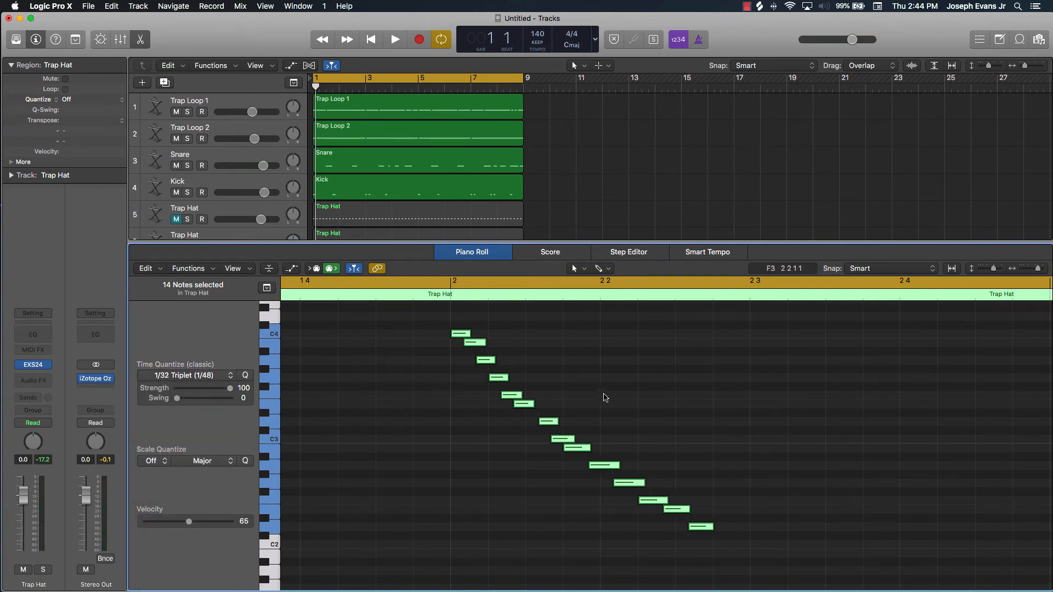
pyautogui.press('space')
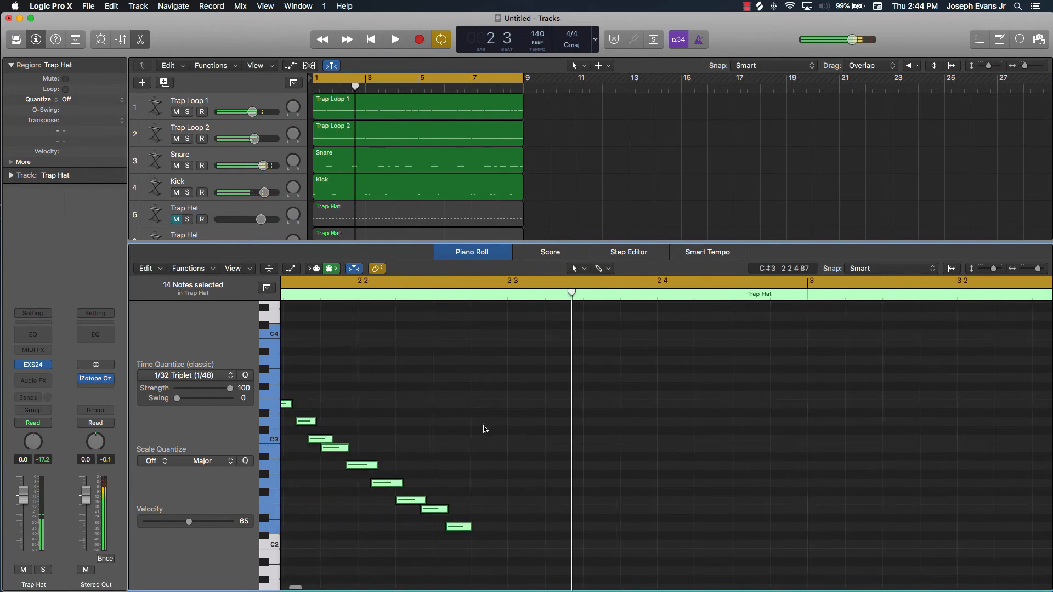
pyautogui.press('space')
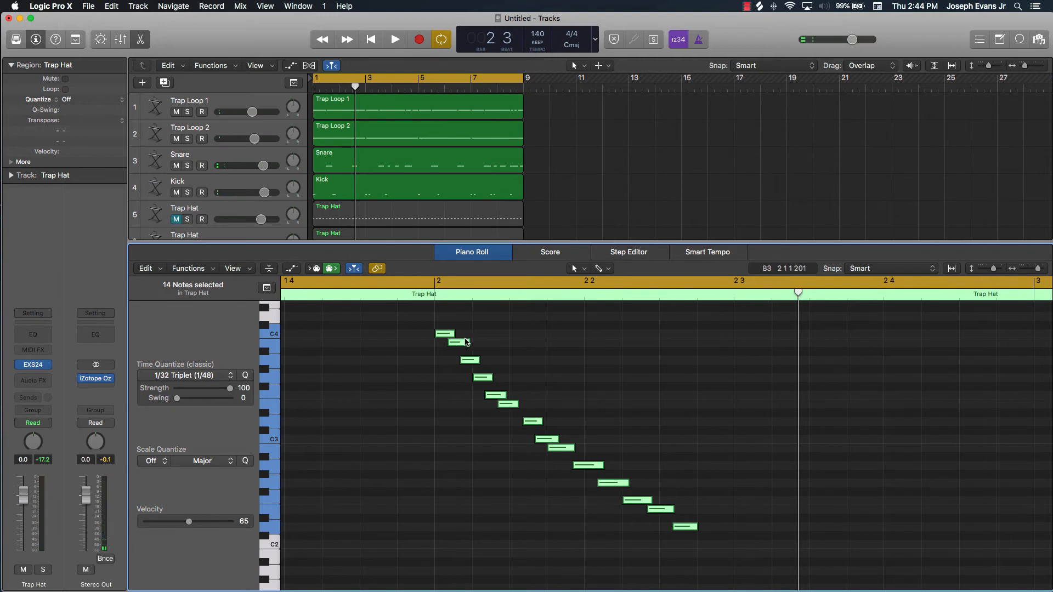
# Replace everything after the bar 2 run's first C4 note with copies of it, forming a 16-note chromatic descent from C4 to A2
pyautogui.click(567, 371)
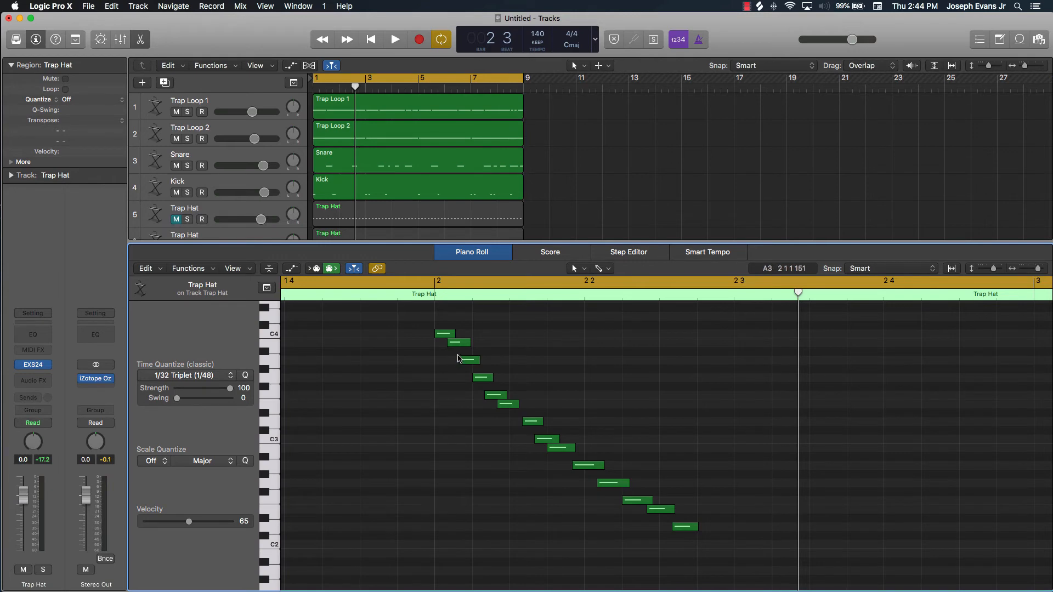
pyautogui.moveTo(458, 346); pyautogui.dragTo(737, 549)
pyautogui.press('Delete')
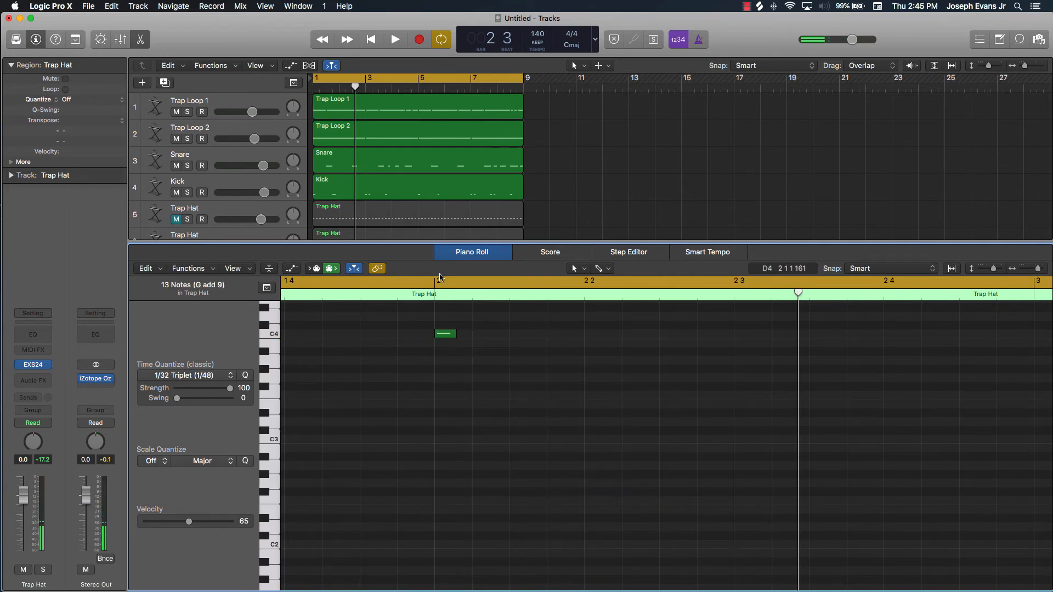
pyautogui.moveTo(456, 335); pyautogui.dragTo(705, 460)
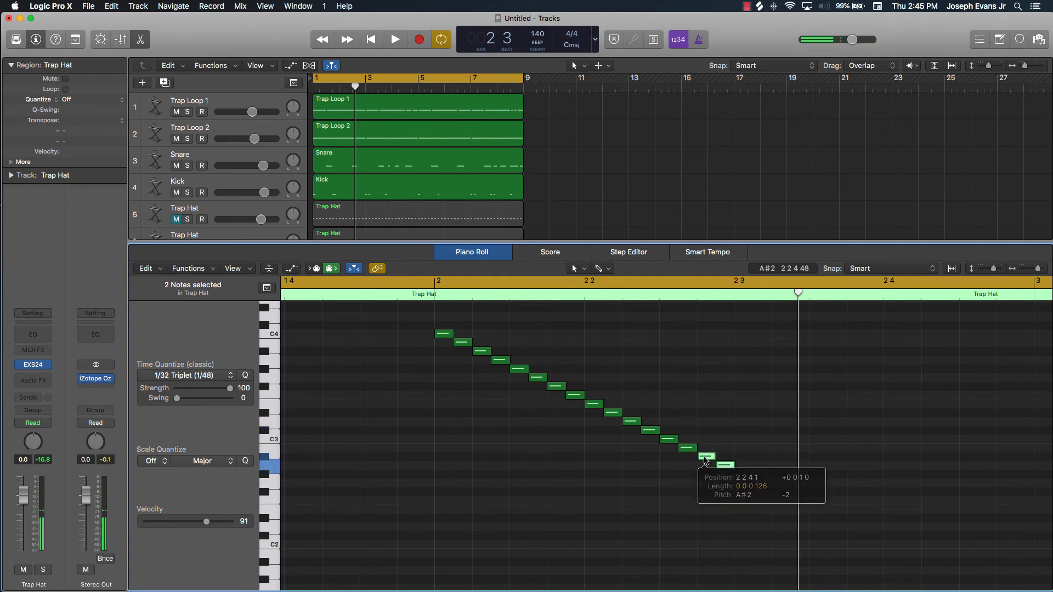
pyautogui.click(656, 355)
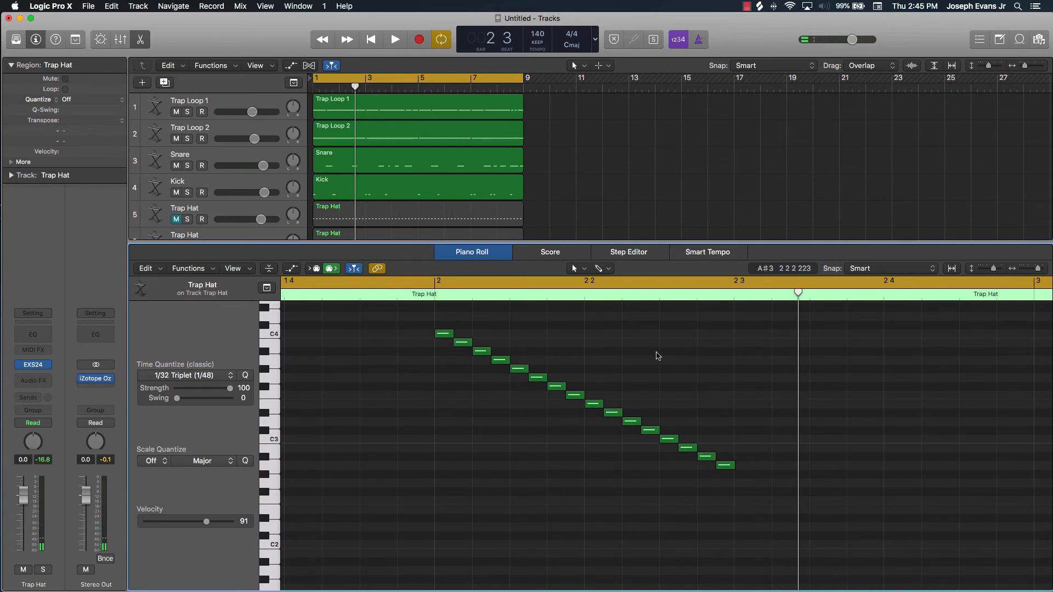
# Play the chromatic run at bar 2, stop, and delete the recorded runs at bars 4, 6 and 8
pyautogui.press('space')
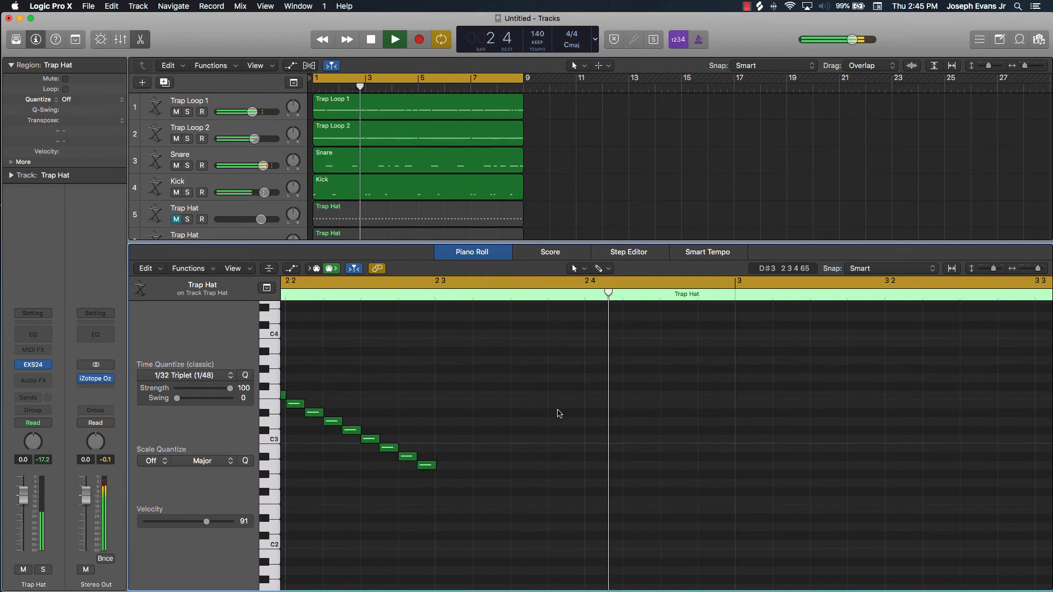
pyautogui.press('space')
pyautogui.keyDown('ctrl'); pyautogui.keyDown('alt'); pyautogui.click(557, 412); pyautogui.keyUp('alt'); pyautogui.keyUp('ctrl')
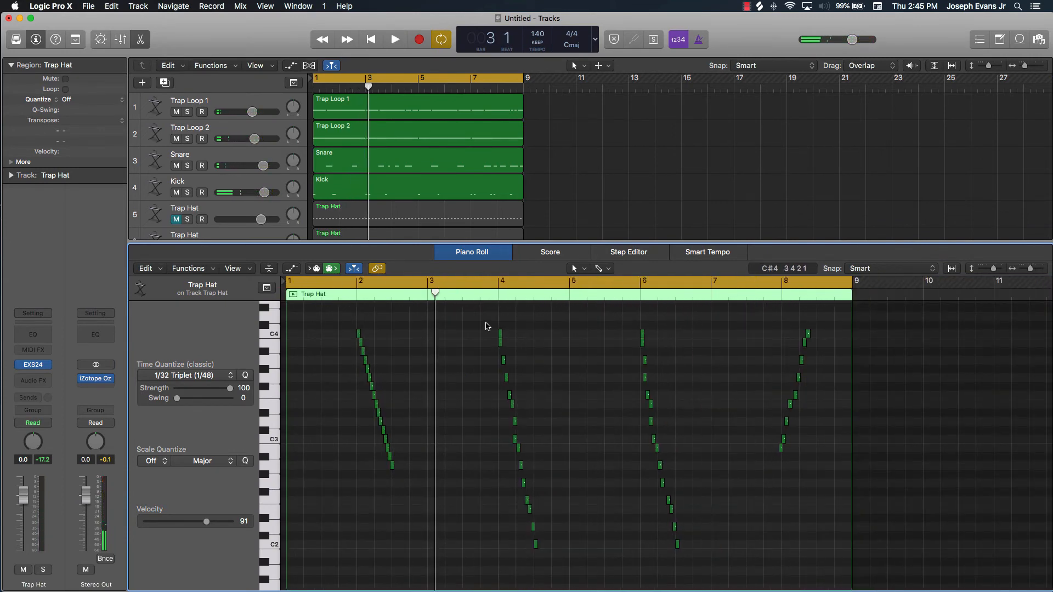
pyautogui.moveTo(485, 323); pyautogui.dragTo(882, 557)
pyautogui.scroll(5, 710, 486)
pyautogui.scroll(6, 708, 486)
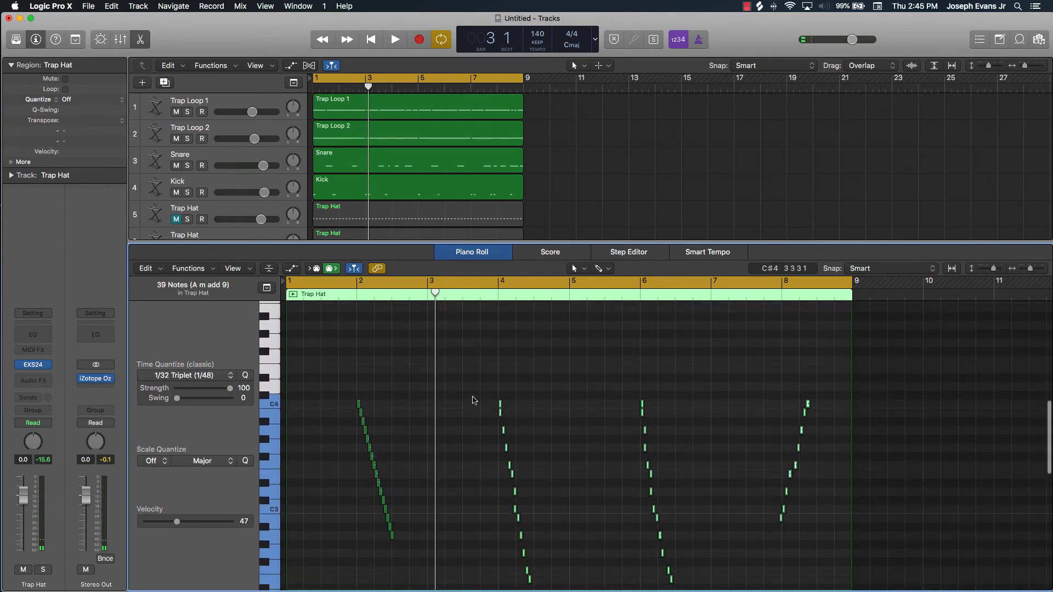
pyautogui.press('Delete')
# Copy the 16-note run and paste it at bar 3, bar 4 beat 3, bar 6, bar 7 beat 3 and bar 8
pyautogui.moveTo(389, 383); pyautogui.dragTo(329, 545)
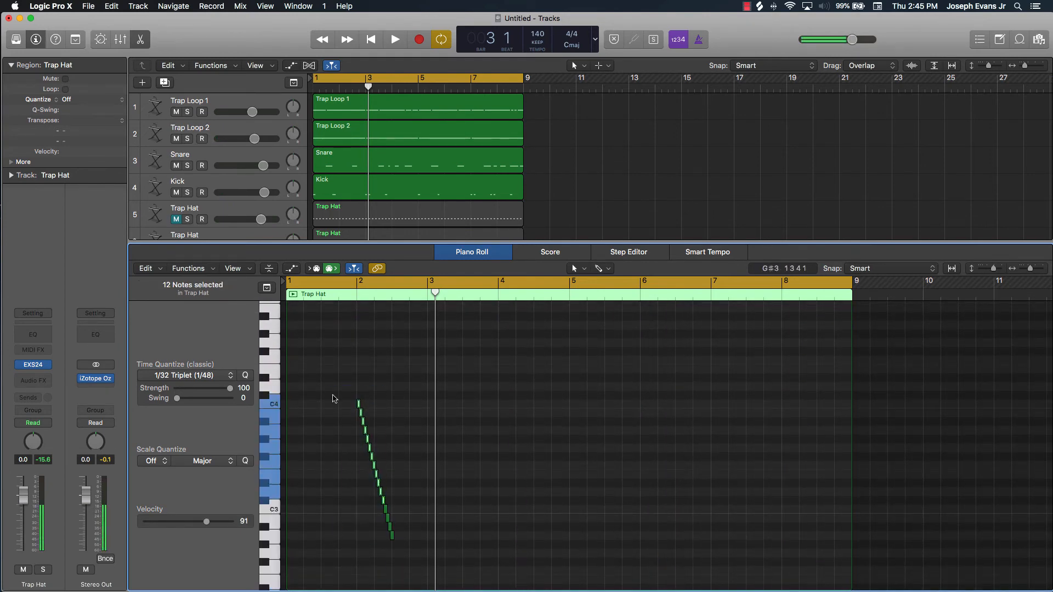
pyautogui.moveTo(335, 368); pyautogui.dragTo(419, 553)
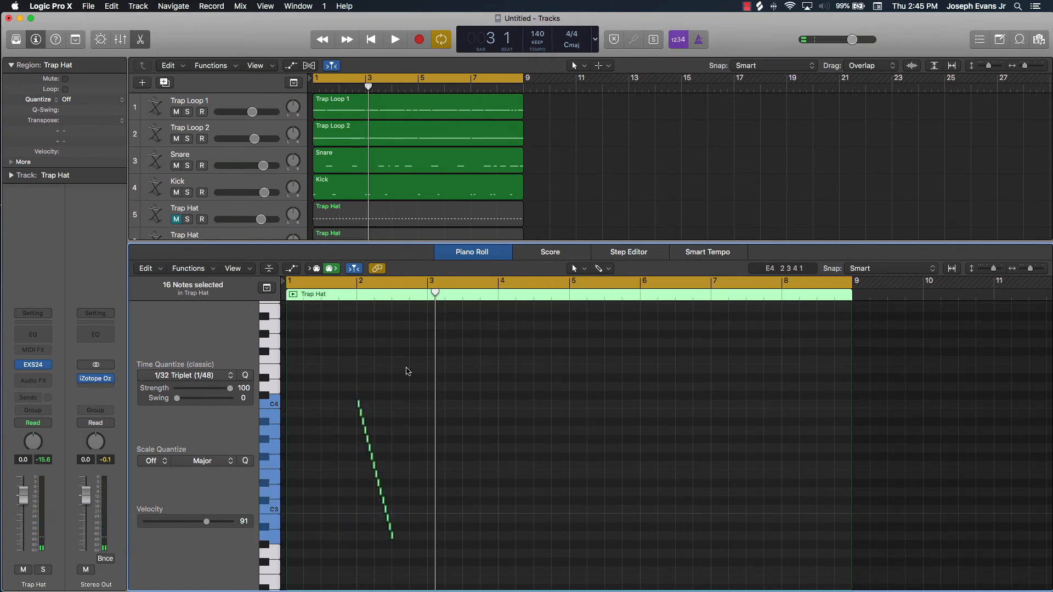
pyautogui.moveTo(437, 295); pyautogui.dragTo(427, 298)
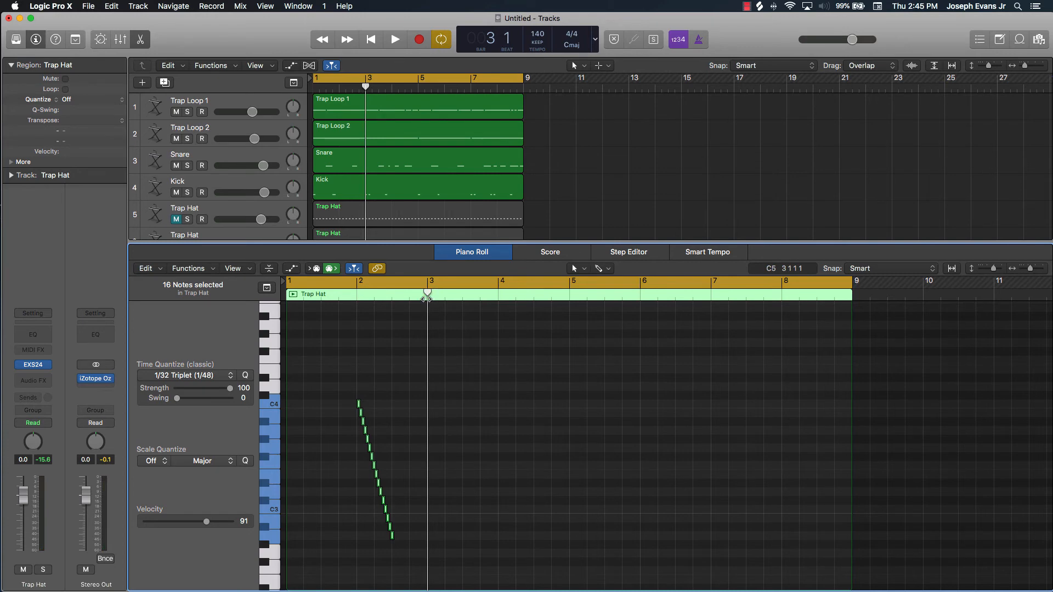
pyautogui.press('super+v')
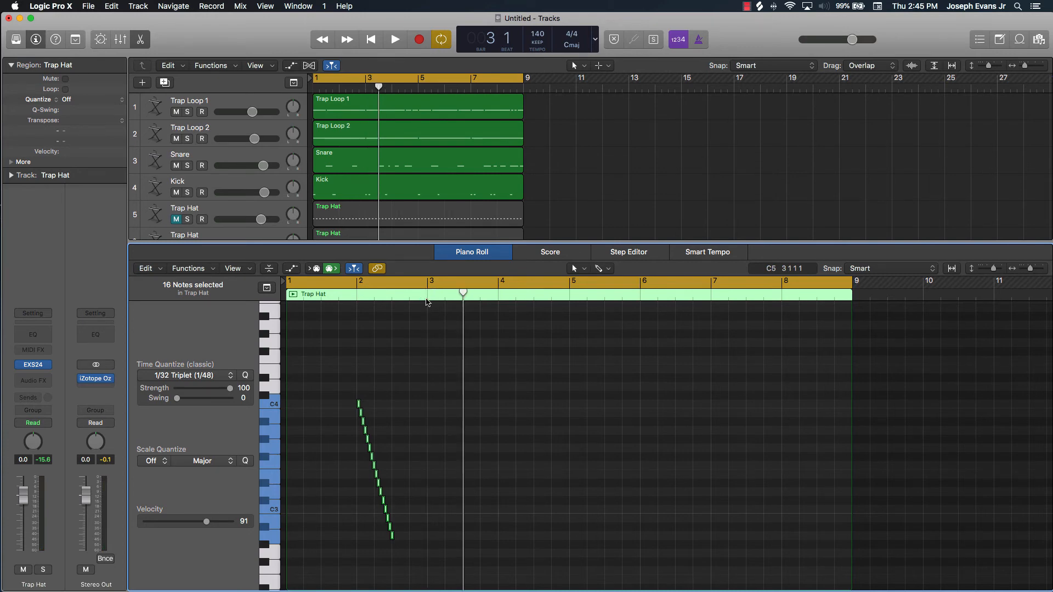
pyautogui.moveTo(464, 293); pyautogui.dragTo(640, 296)
pyautogui.press('super+v')
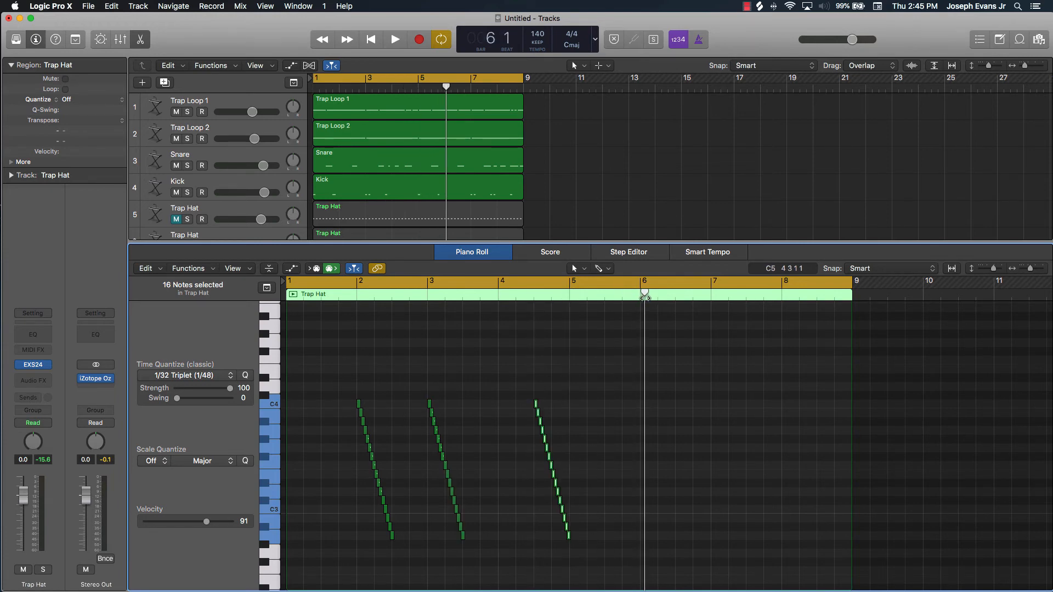
pyautogui.press('super+v')
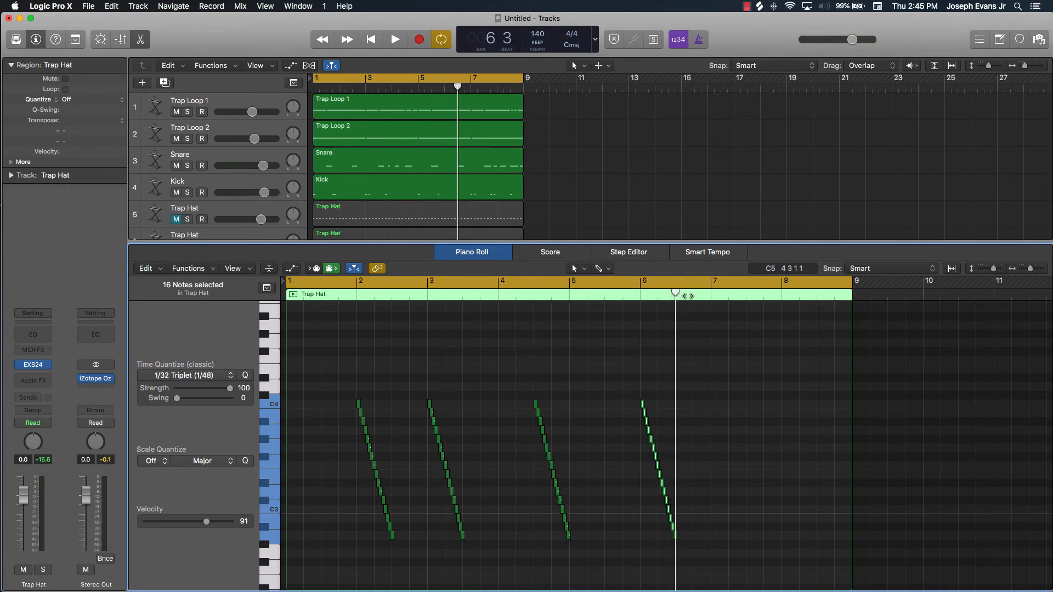
pyautogui.moveTo(688, 296); pyautogui.dragTo(746, 296)
pyautogui.press('super+v')
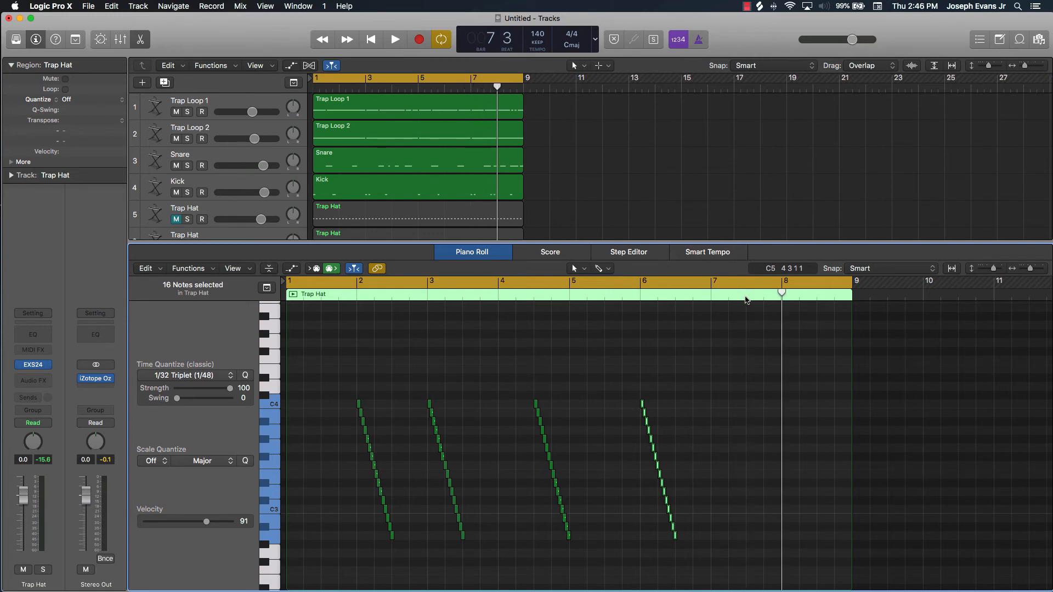
pyautogui.press('super+v')
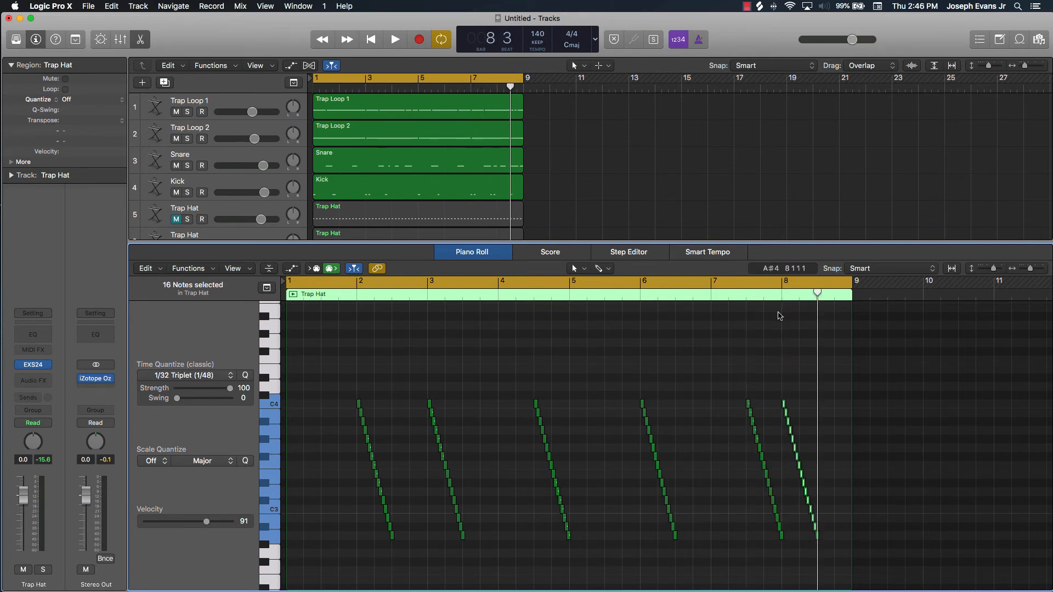
# Play the pattern with the pasted runs, stop, and delete the run at bar 7 beat 3
pyautogui.click(762, 350)
pyautogui.press('space')
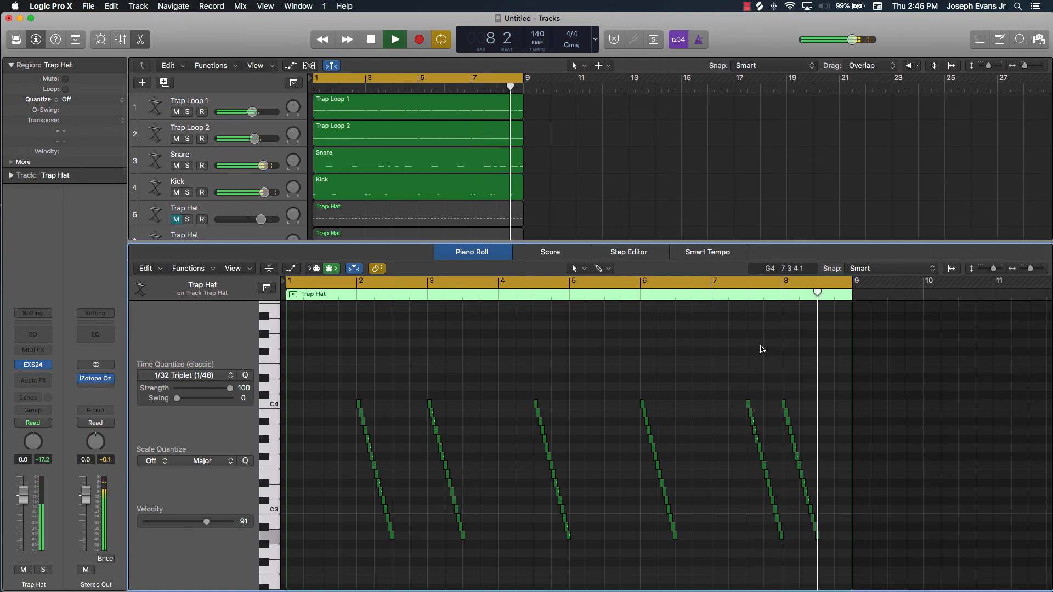
pyautogui.press('space')
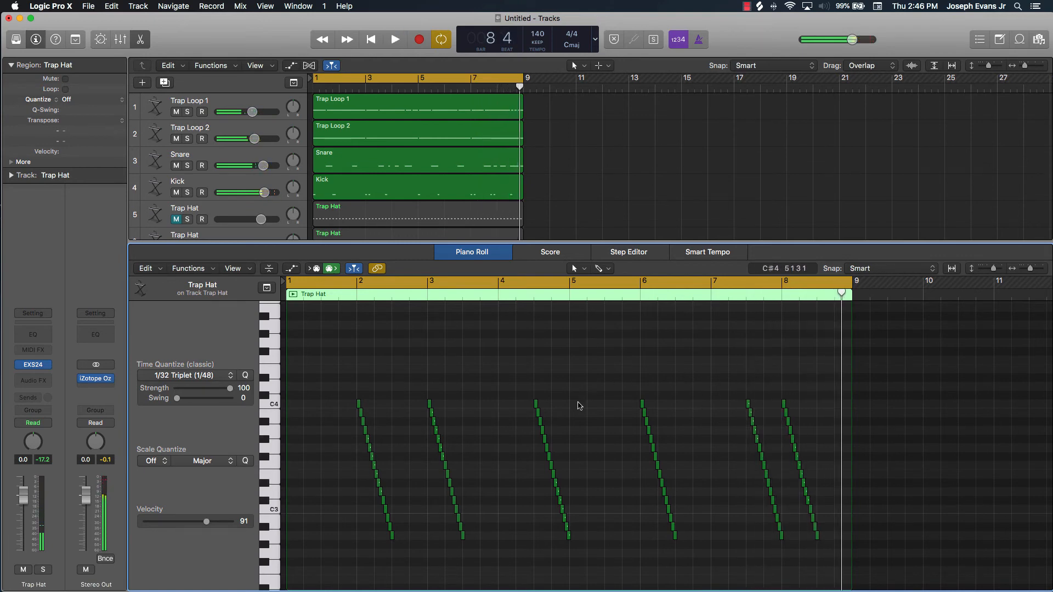
pyautogui.moveTo(730, 373); pyautogui.dragTo(780, 563)
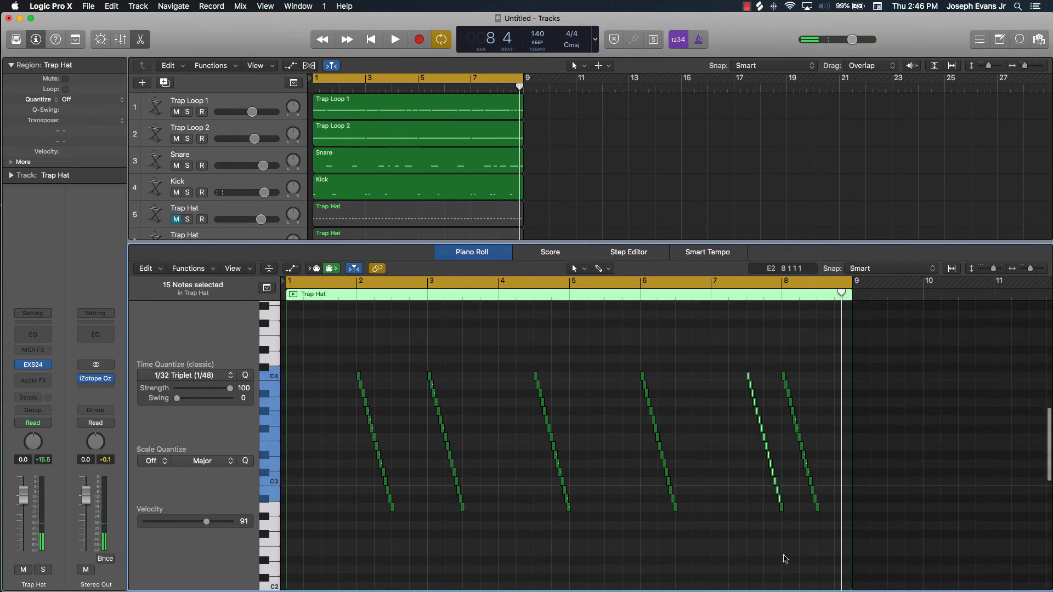
pyautogui.press('Delete')
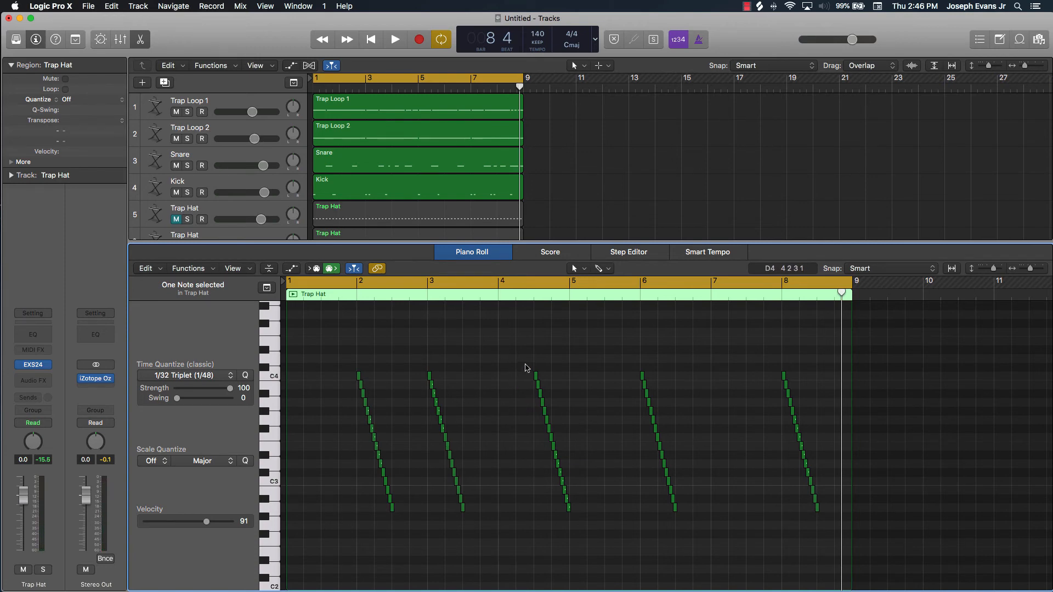
# Try removing the run at bar 4 beat 3, play the opening bars, and undo the deletion
pyautogui.moveTo(525, 368); pyautogui.dragTo(592, 533)
pyautogui.press('Delete')
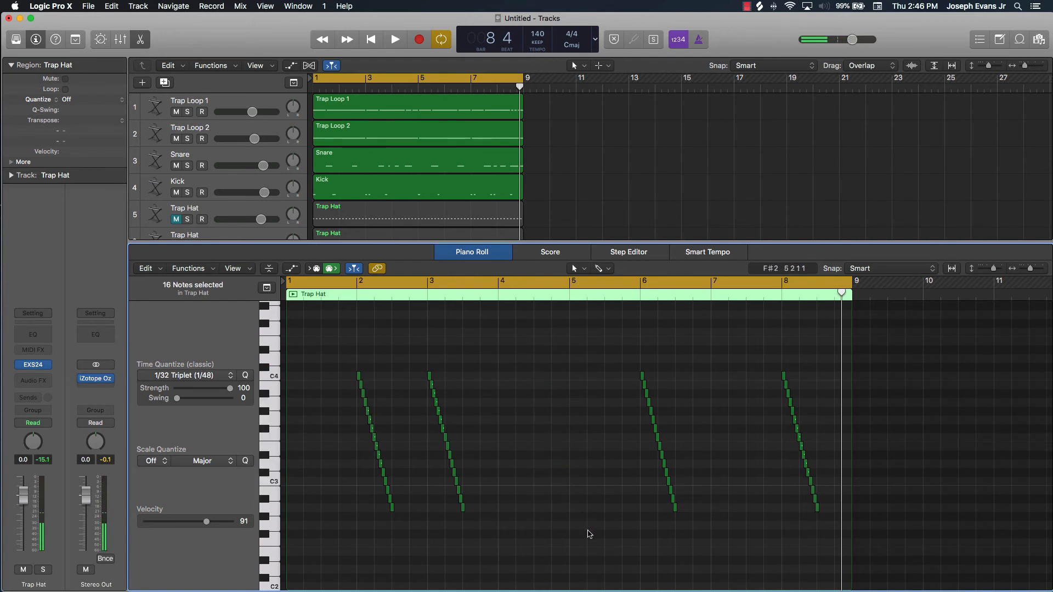
pyautogui.press('space')
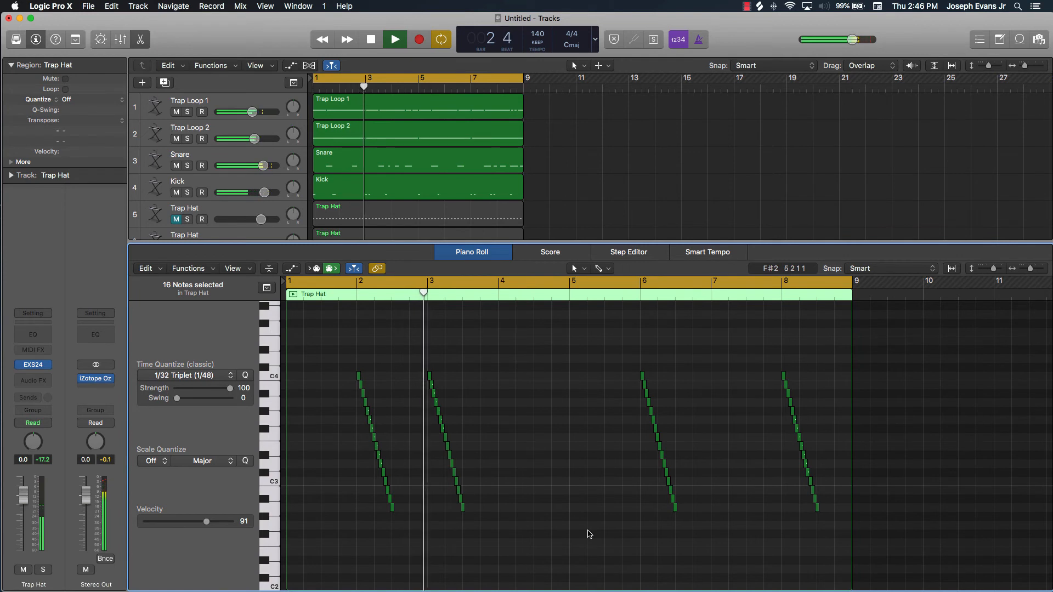
pyautogui.press('space')
pyautogui.press('super+z')
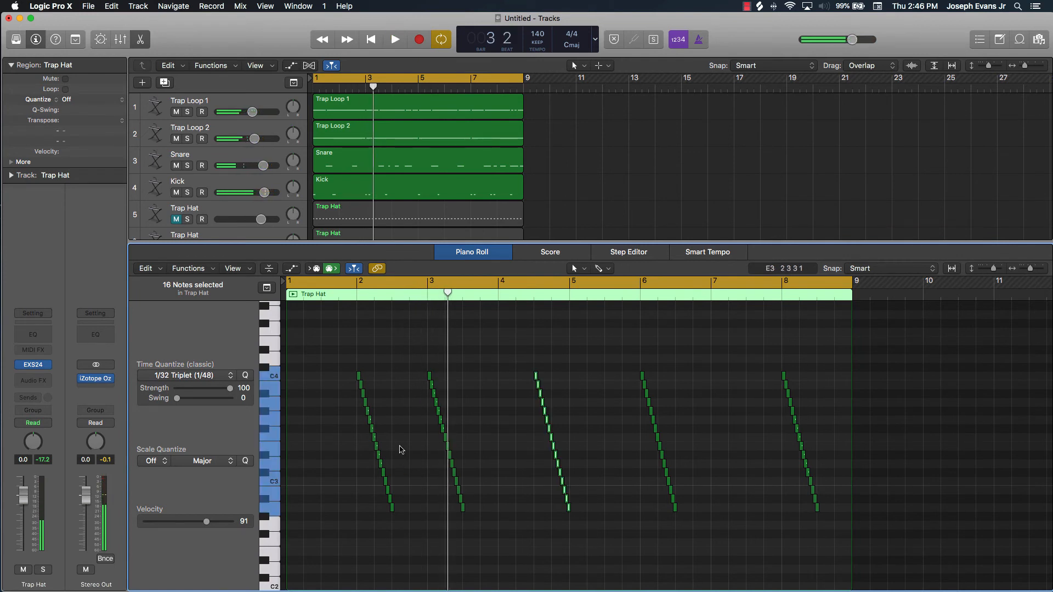
# Delete the run at bar 3, play the eight-bar pattern, close the piano roll, and stop playback
pyautogui.moveTo(412, 355); pyautogui.dragTo(489, 546)
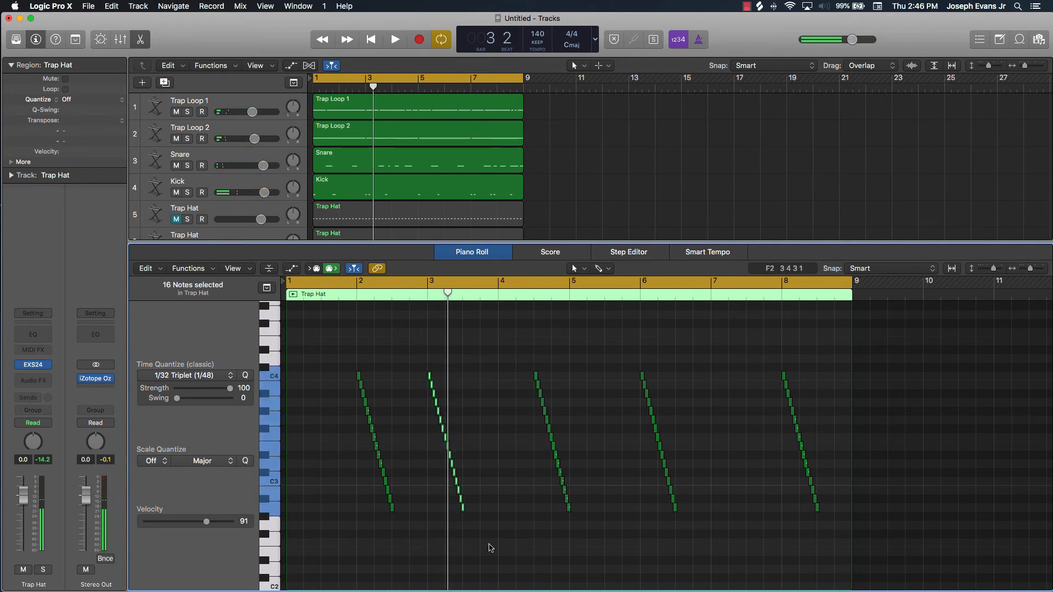
pyautogui.press('Delete')
pyautogui.press('space')
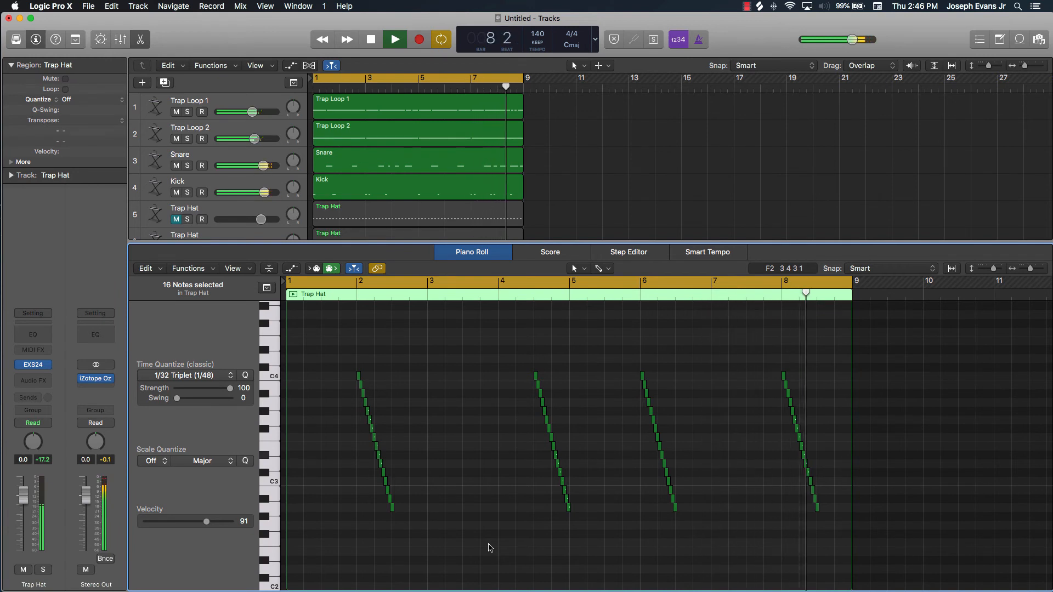
pyautogui.press('e')
pyautogui.press('space')
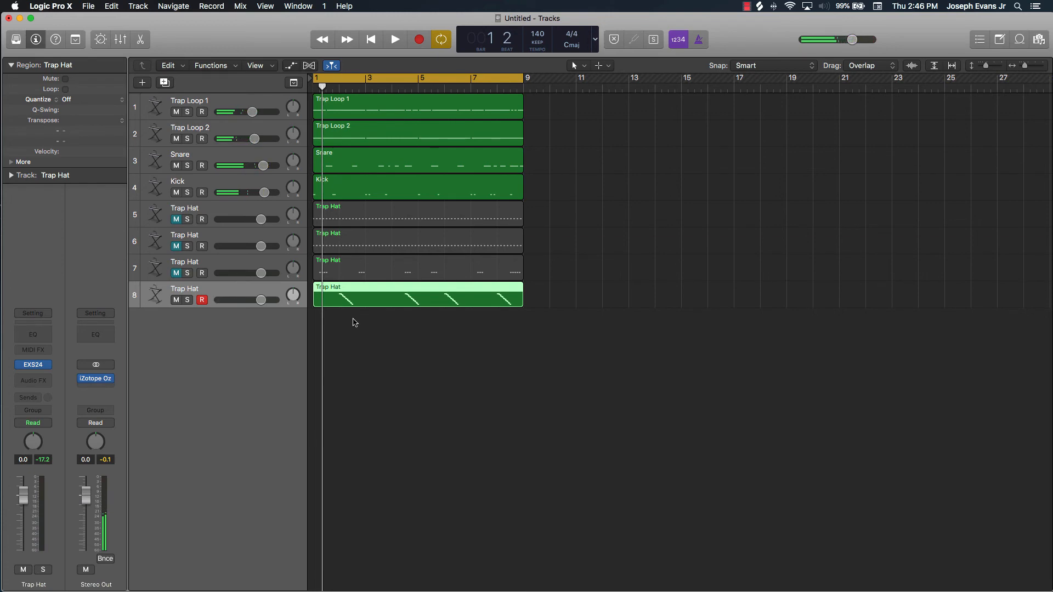
# Build an eight-note ascending chromatic run from A2 at bar 3 of the track 8 Trap Hat pattern, and select all eight notes
pyautogui.press('e')
pyautogui.scroll(5, 402, 445)
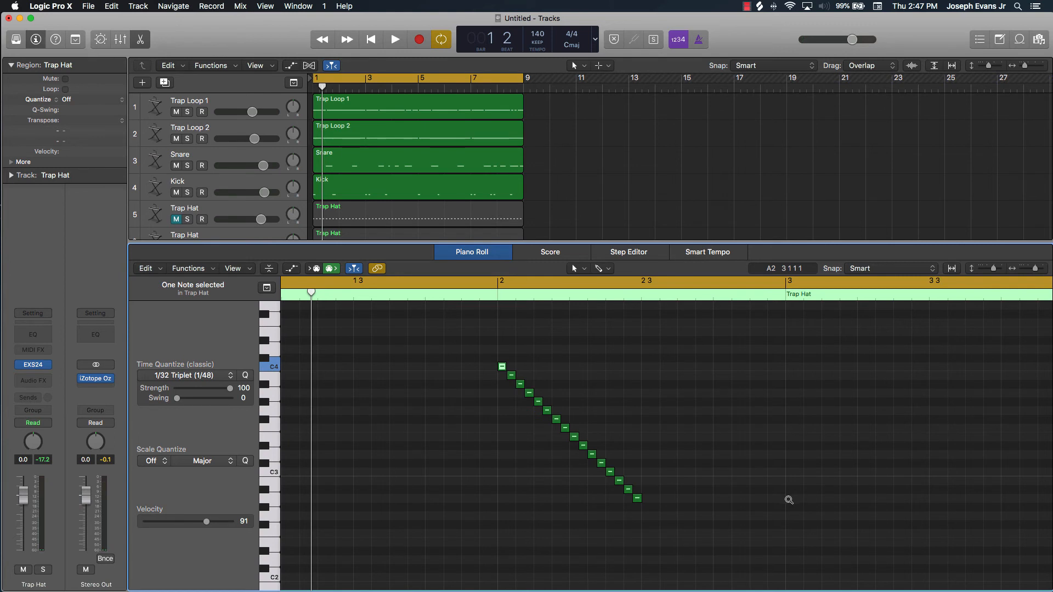
pyautogui.scroll(3, 789, 500)
pyautogui.hscroll(10, 787, 499)
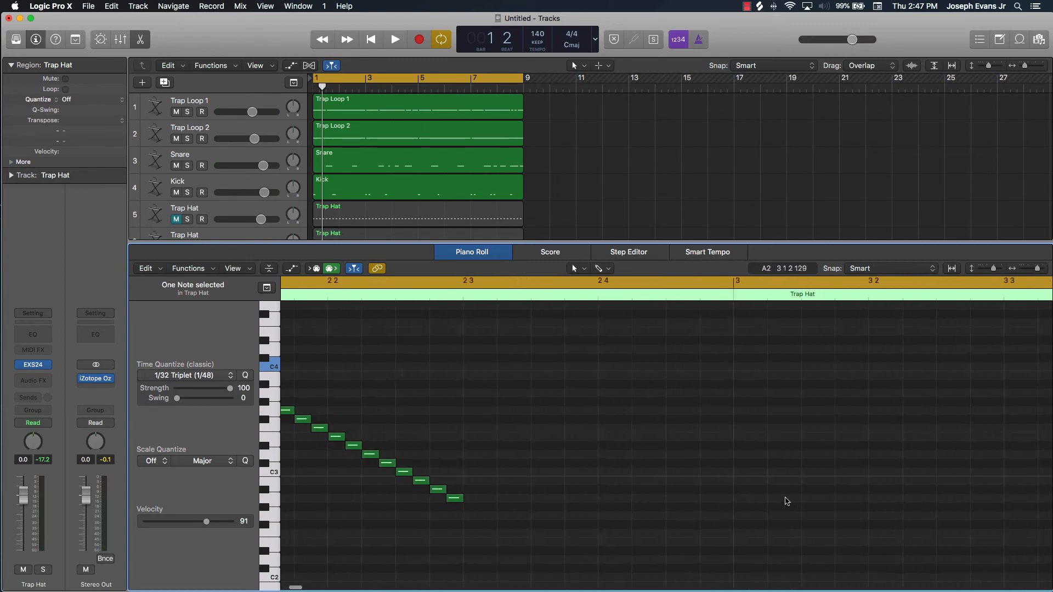
pyautogui.hscroll(-5, 485, 516)
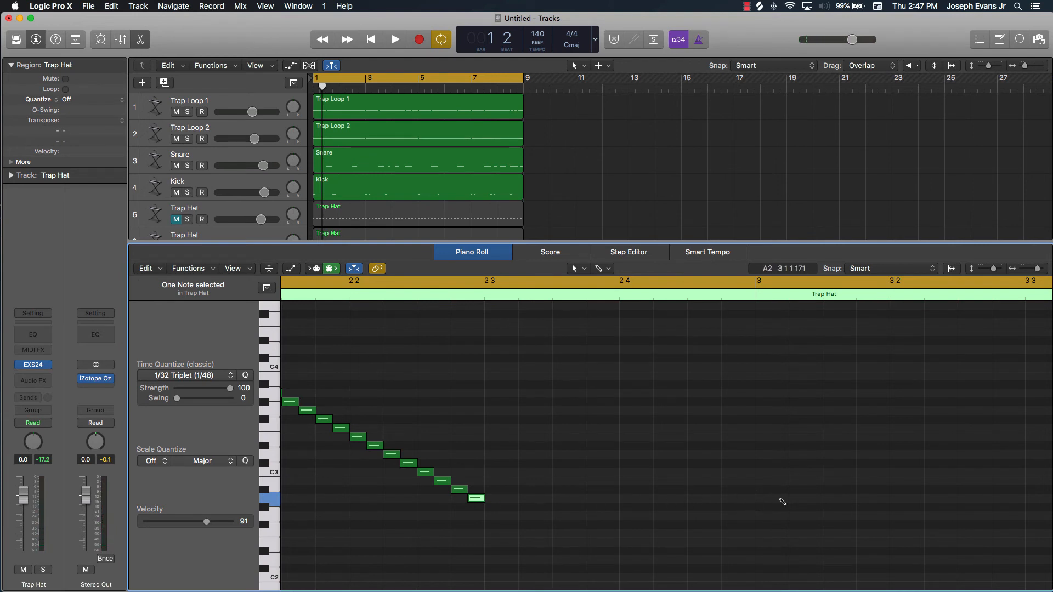
pyautogui.moveTo(761, 501); pyautogui.dragTo(774, 503)
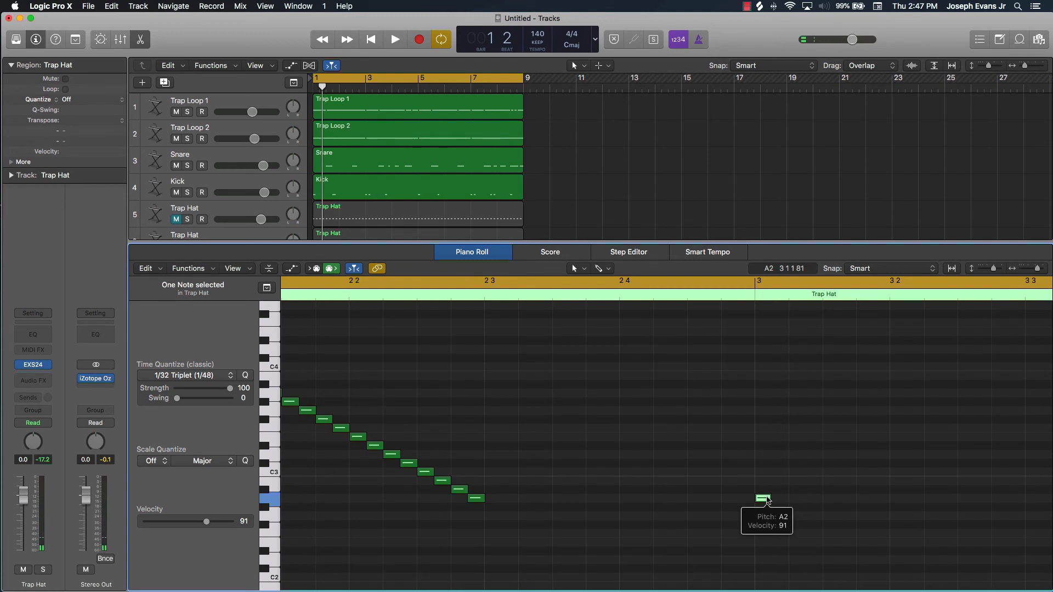
pyautogui.moveTo(767, 501); pyautogui.dragTo(707, 555)
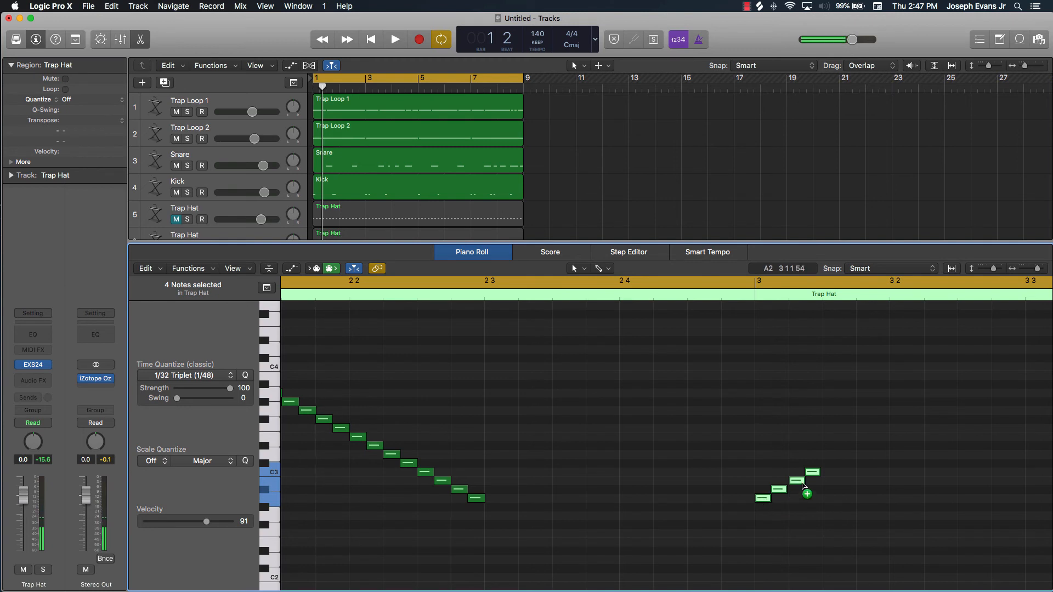
pyautogui.moveTo(762, 498); pyautogui.dragTo(827, 464)
pyautogui.hscroll(3, 826, 483)
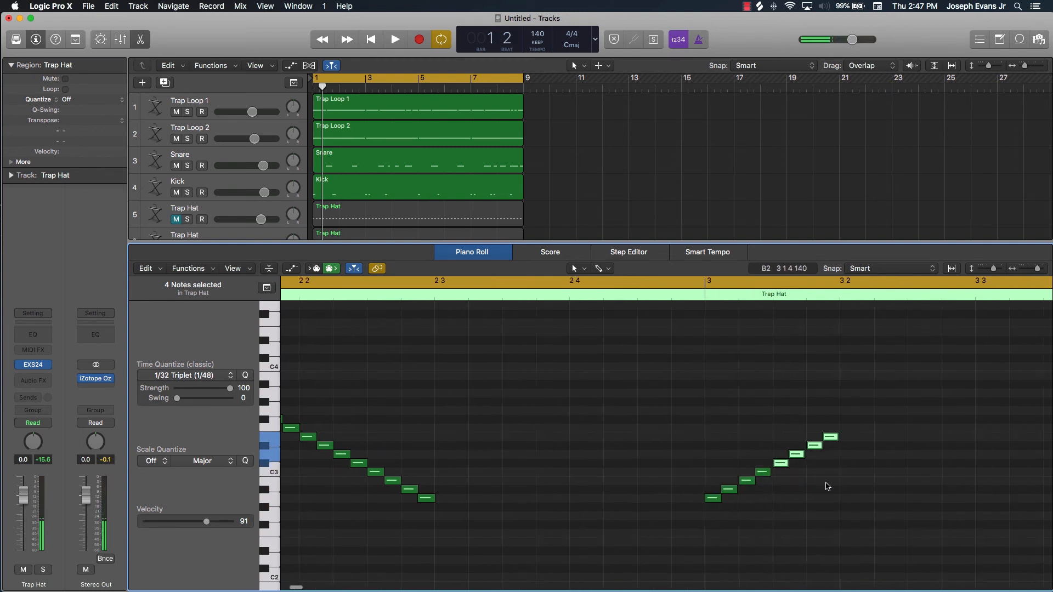
pyautogui.moveTo(822, 425); pyautogui.dragTo(679, 500)
pyautogui.scroll(1, 672, 505)
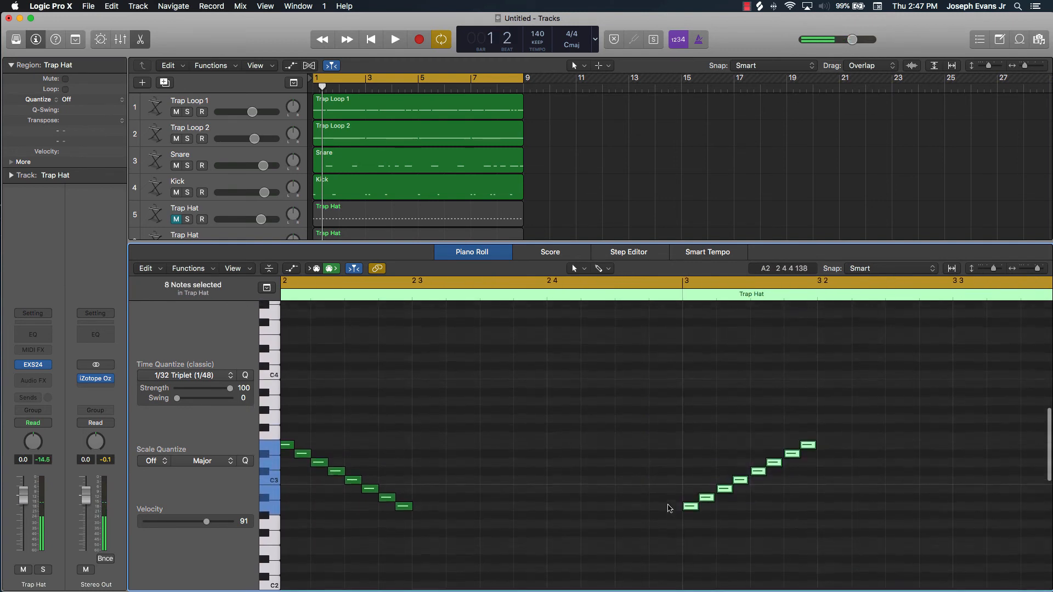
pyautogui.hscroll(3, 669, 508)
pyautogui.scroll(1, 669, 508)
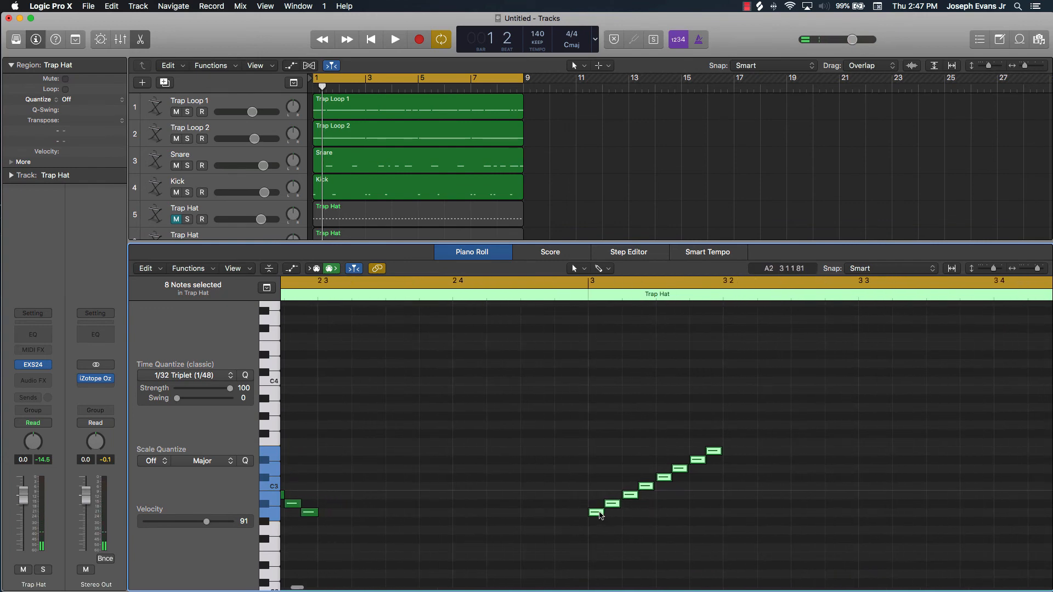
pyautogui.moveTo(600, 516); pyautogui.dragTo(736, 446)
pyautogui.click(737, 470)
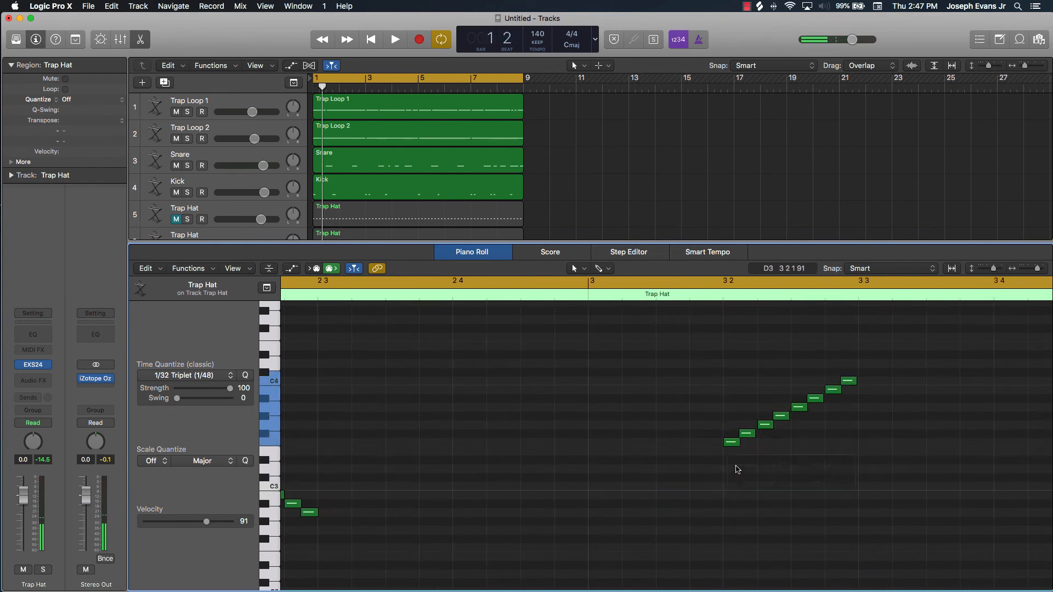
pyautogui.press('super+z')
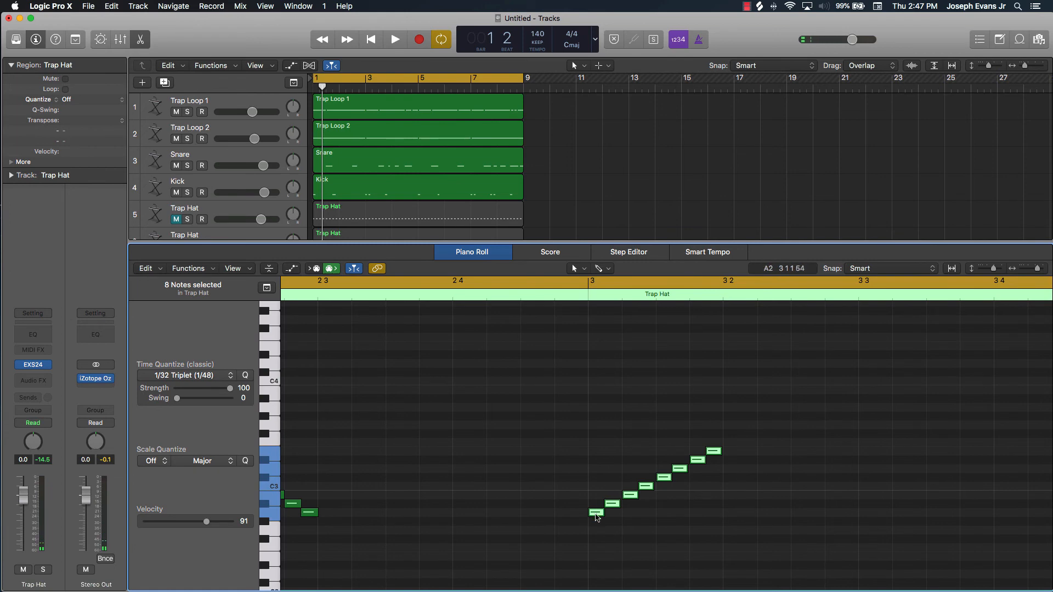
# Copy the eight-note run to bar 3 beat 2 so it continues chromatically from D up to C4, and play the eight-bar pattern
pyautogui.moveTo(597, 517); pyautogui.dragTo(732, 447)
pyautogui.click(739, 470)
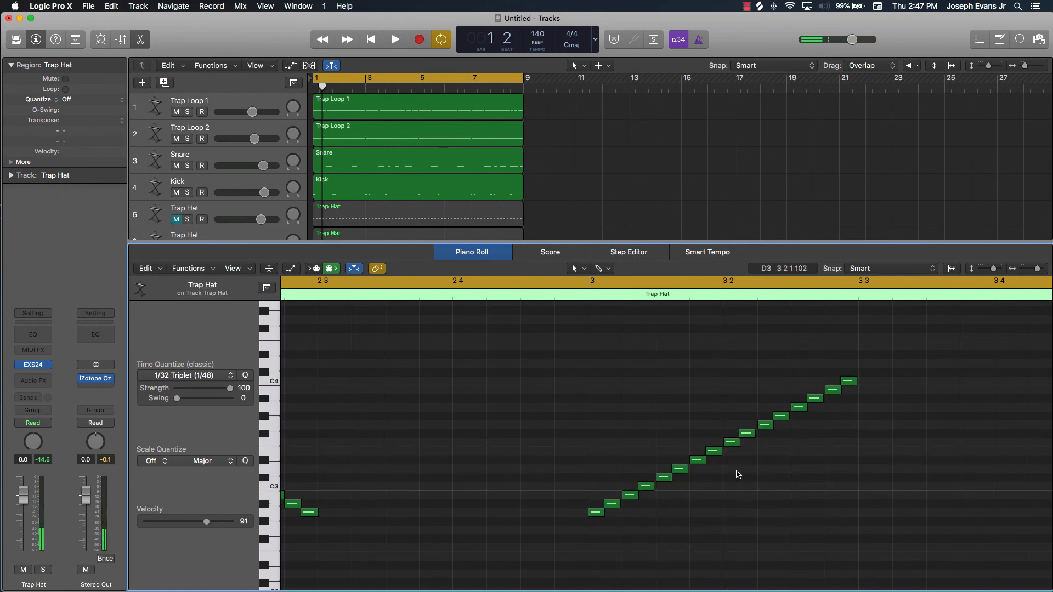
pyautogui.press('space')
pyautogui.scroll(-10, 636, 515)
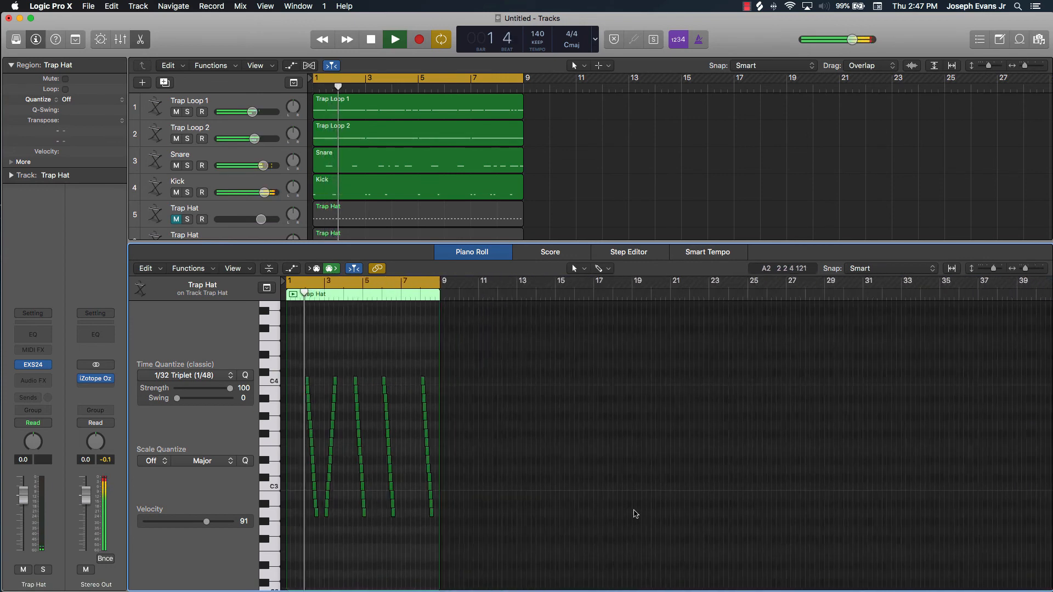
pyautogui.hscroll(3, 633, 514)
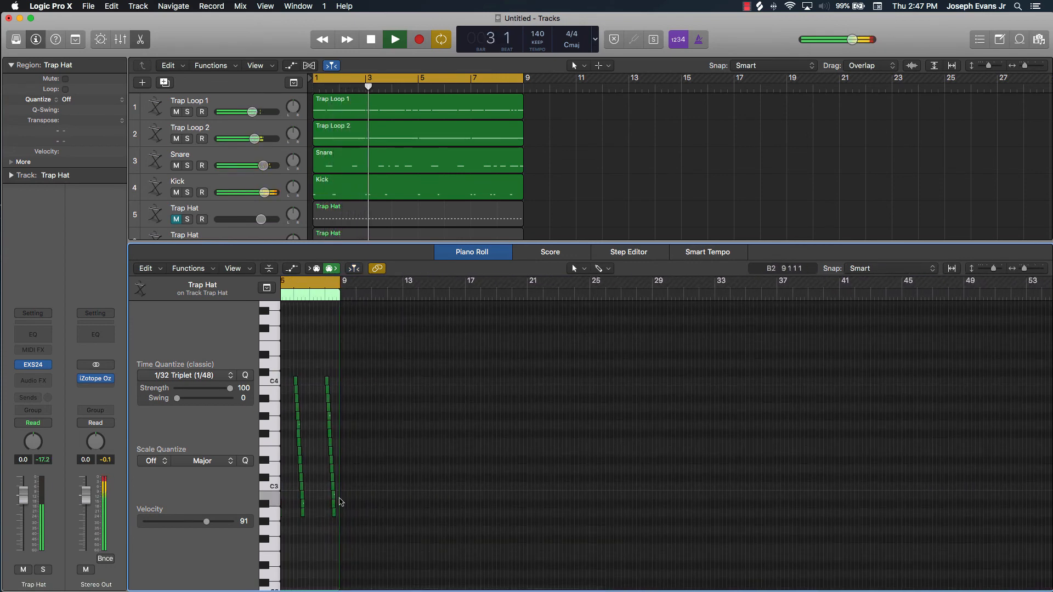
pyautogui.hscroll(-3, 329, 502)
pyautogui.scroll(-5, 330, 500)
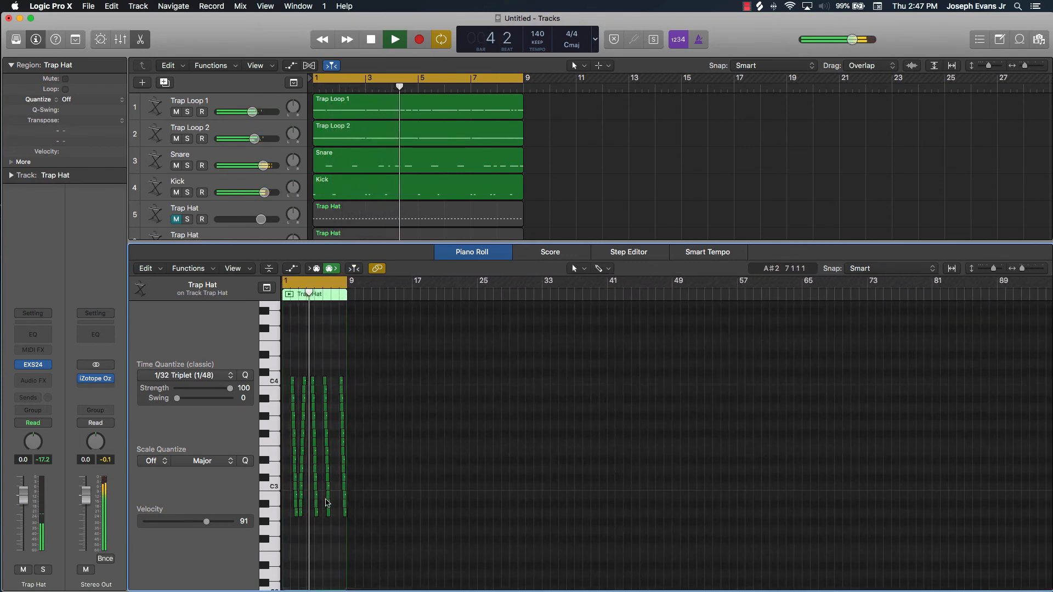
pyautogui.scroll(8, 328, 501)
pyautogui.scroll(6, 327, 502)
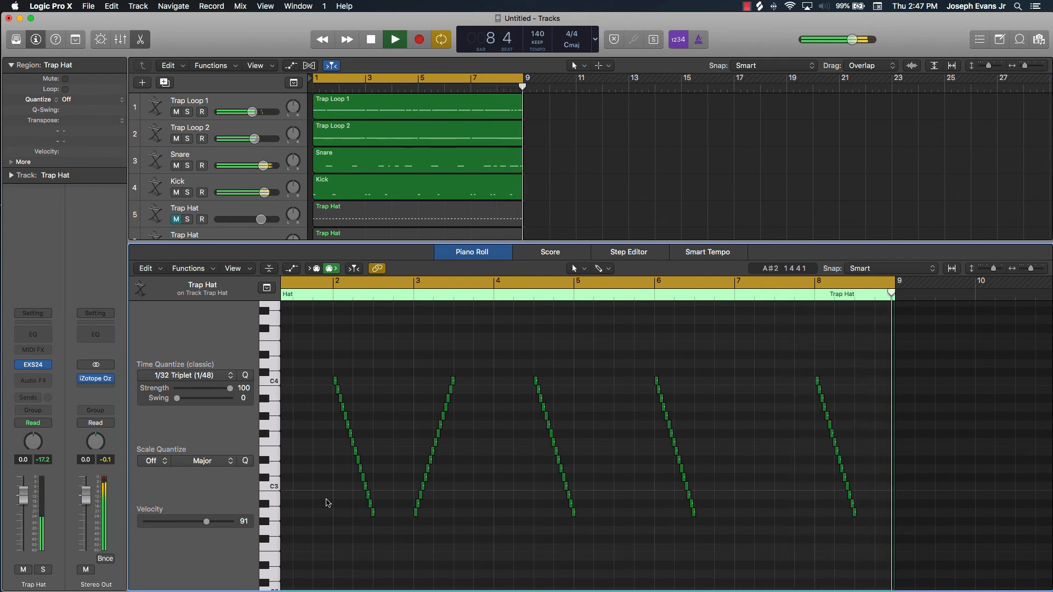
# Copy the 16-note ascending run from bar 3, paste it at bar 8 beat 3, and play the pattern
pyautogui.moveTo(485, 357); pyautogui.dragTo(405, 533)
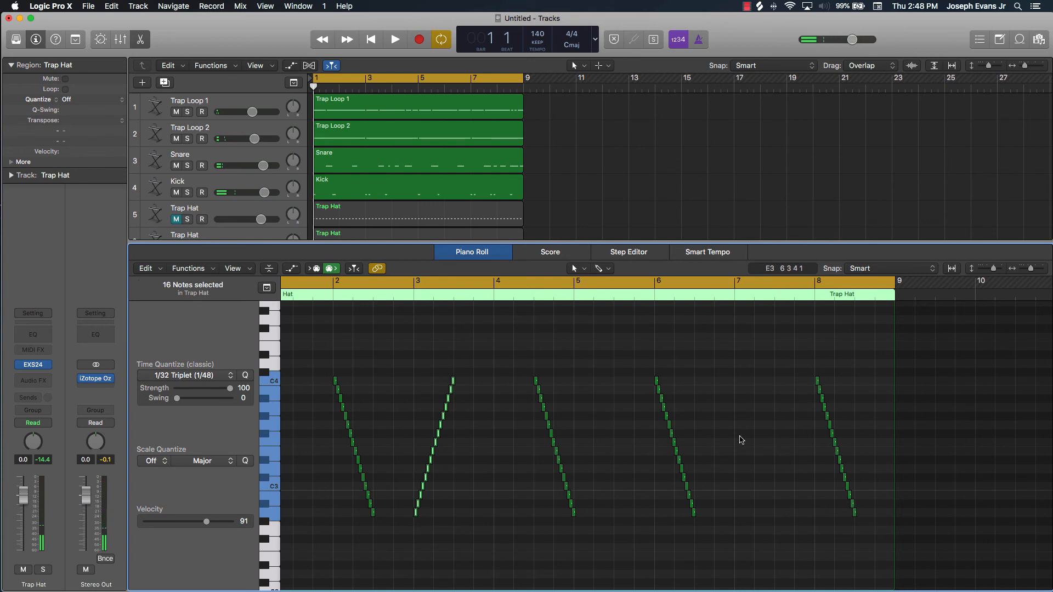
pyautogui.click(857, 294)
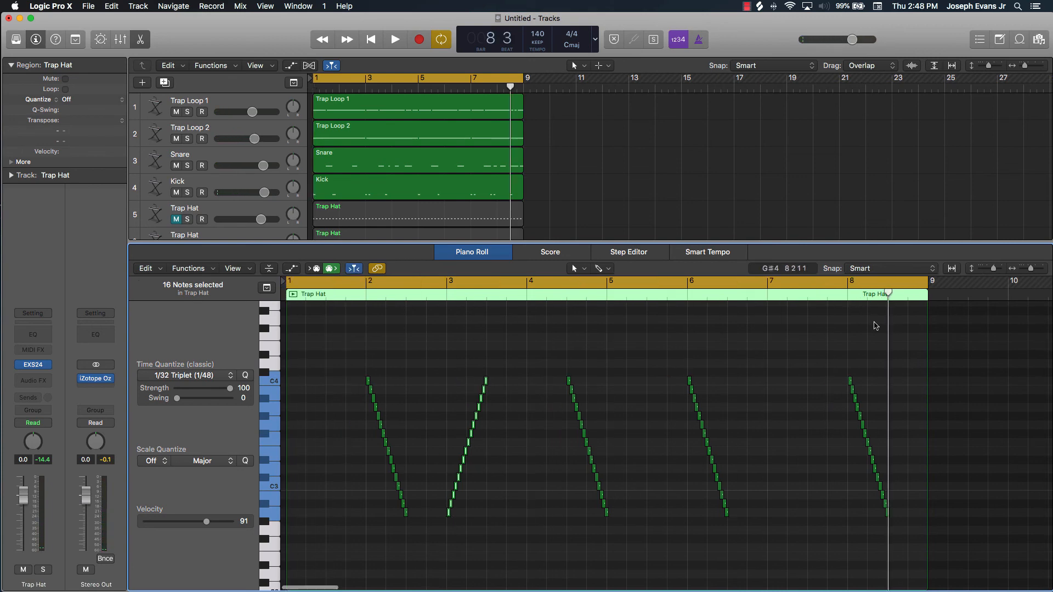
pyautogui.press('super+v')
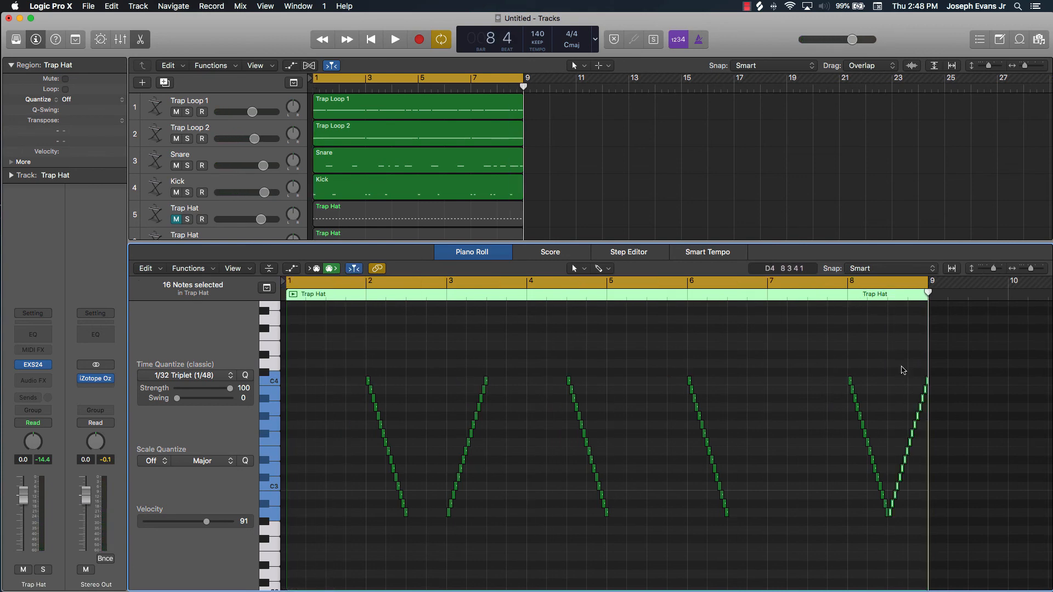
pyautogui.click(881, 453)
pyautogui.press('space')
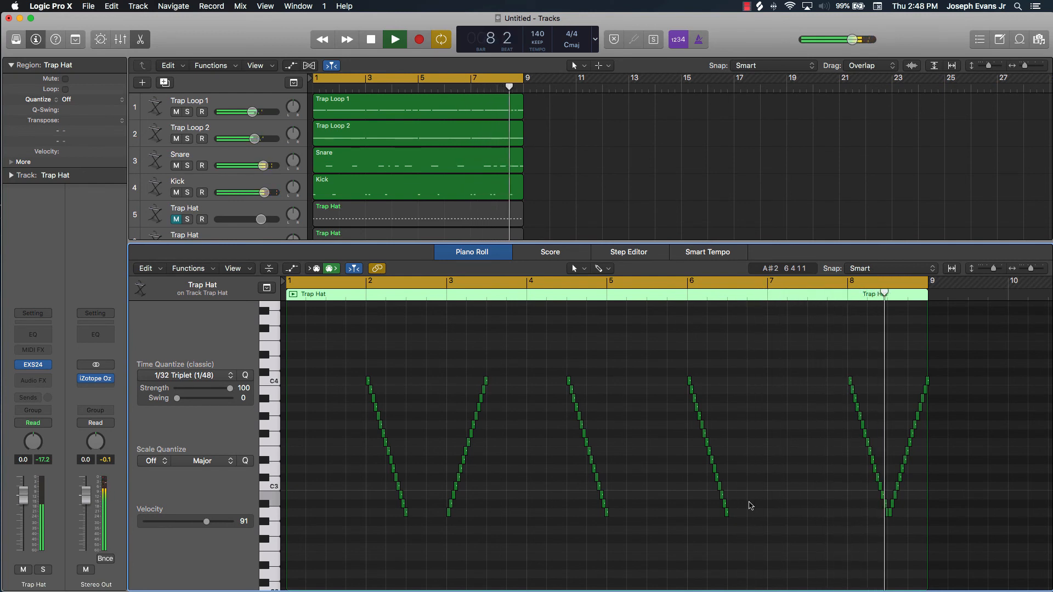
# Close the piano roll and audition track 8 with the Trap Hats on tracks 5, 7 and 6, leaving only tracks 7 and 8 unmuted
pyautogui.scroll(1, 751, 506)
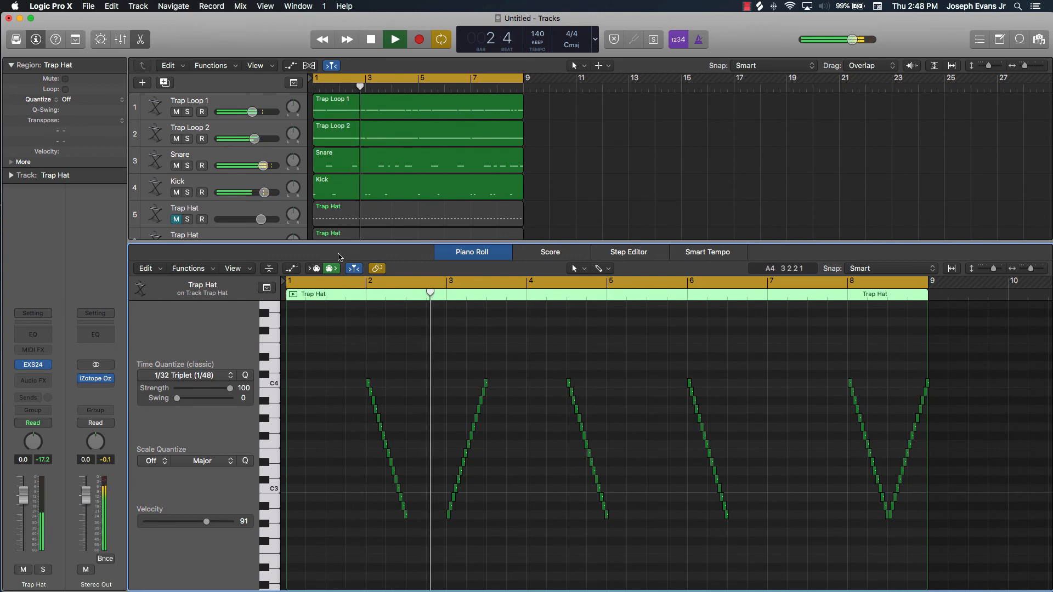
pyautogui.press('e')
pyautogui.click(177, 219)
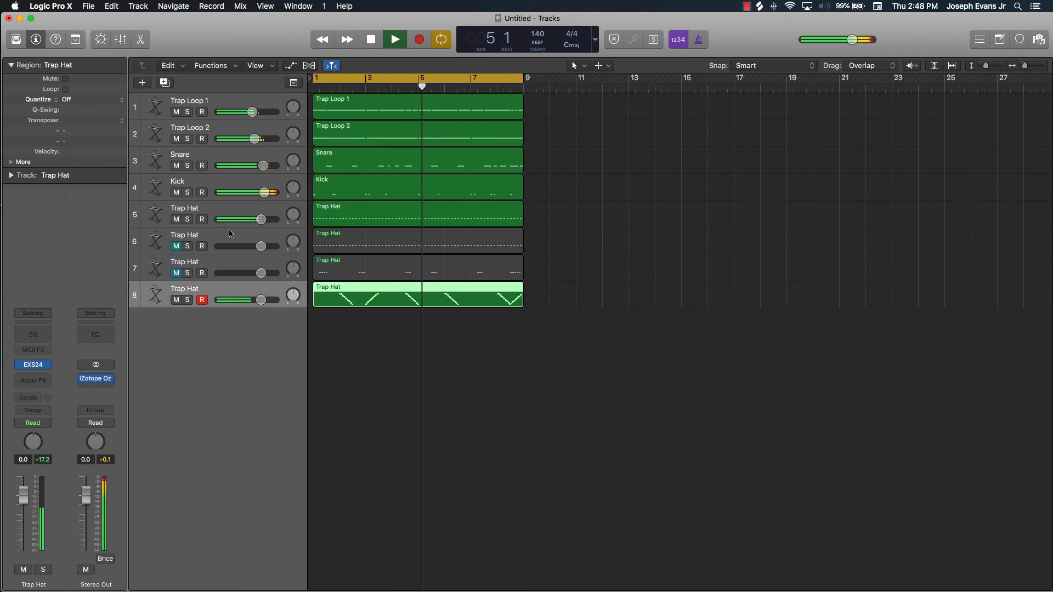
pyautogui.click(175, 272)
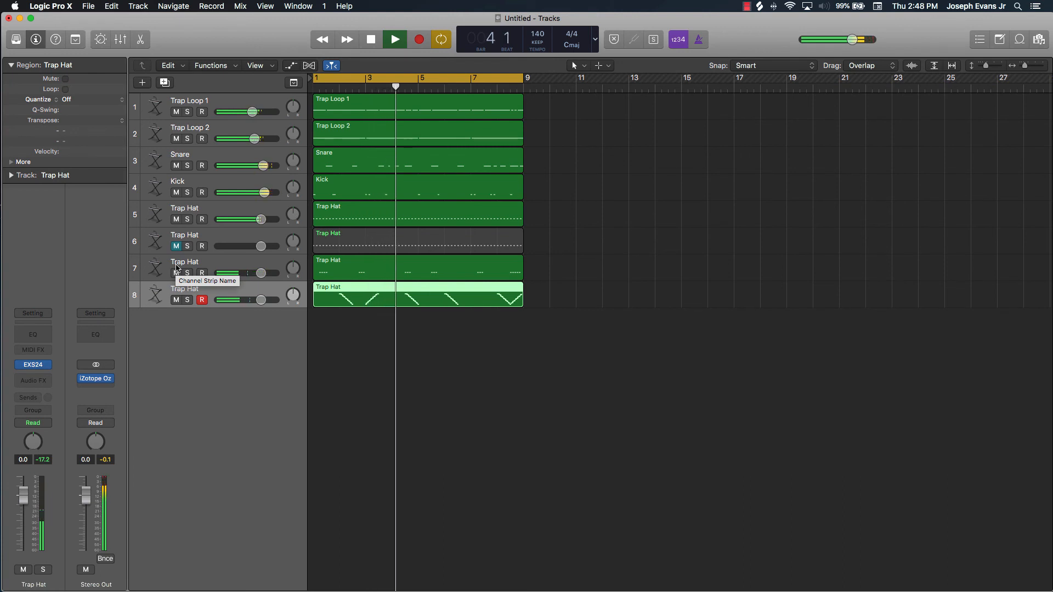
pyautogui.click(176, 246)
pyautogui.click(176, 220)
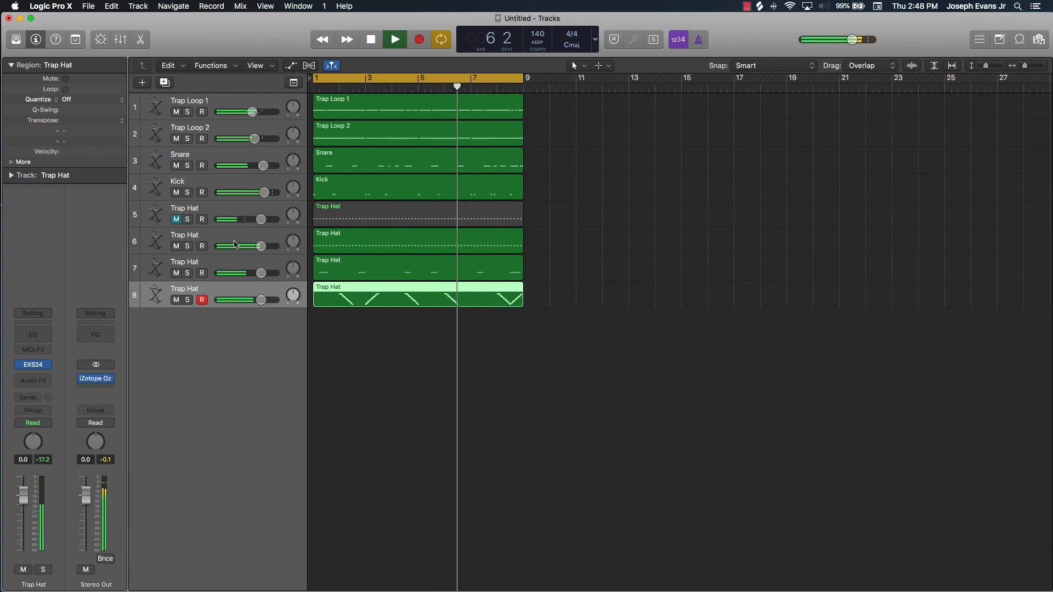
pyautogui.click(176, 246)
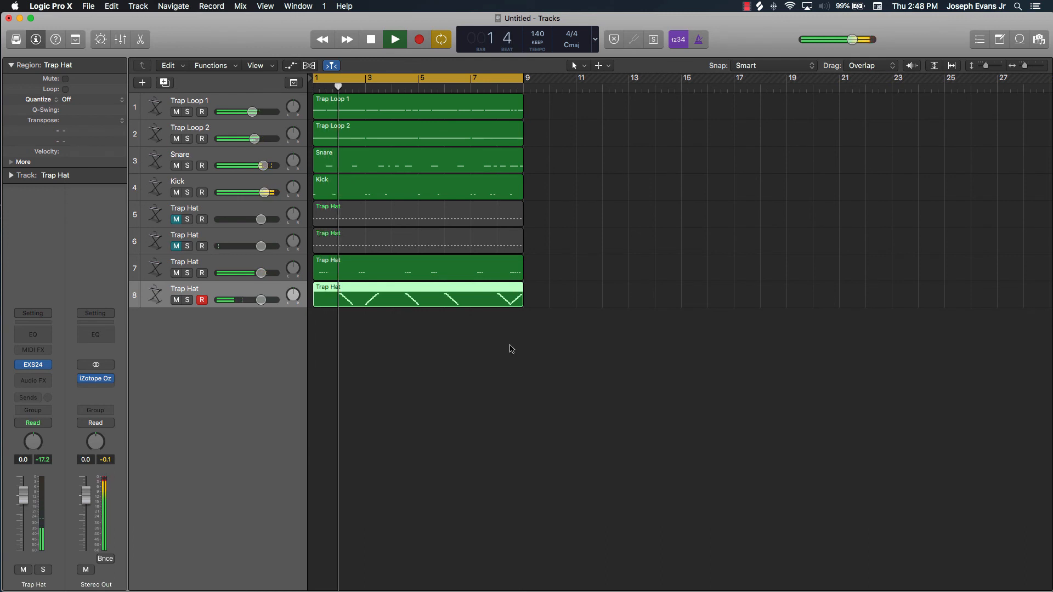
# Delete the ascending run at bar 8 beat 3 from the track 8 pattern and close the piano roll
pyautogui.press('e')
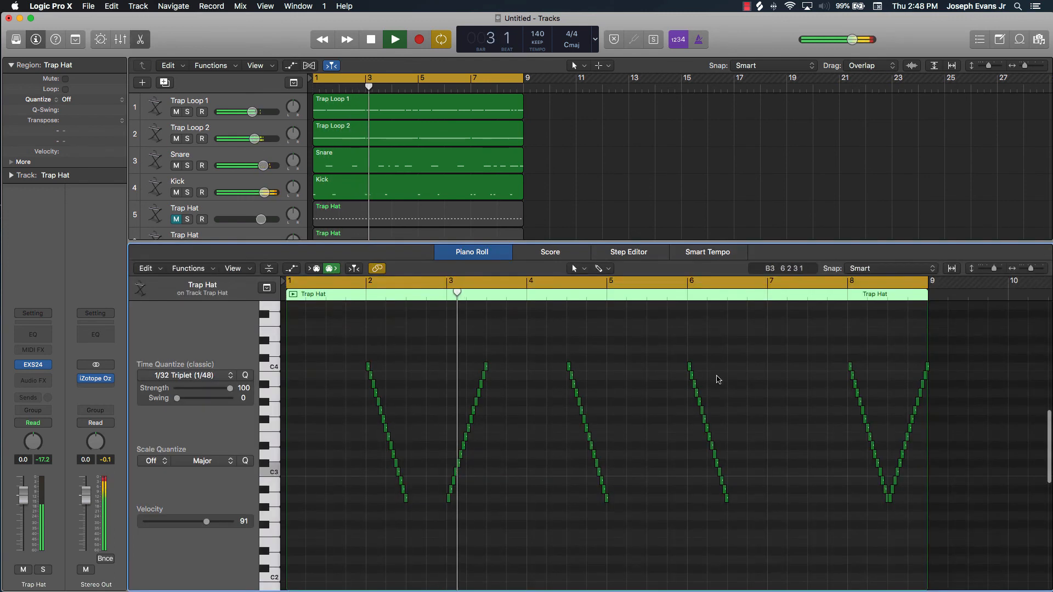
pyautogui.moveTo(762, 358); pyautogui.dragTo(709, 516)
pyautogui.press('Delete')
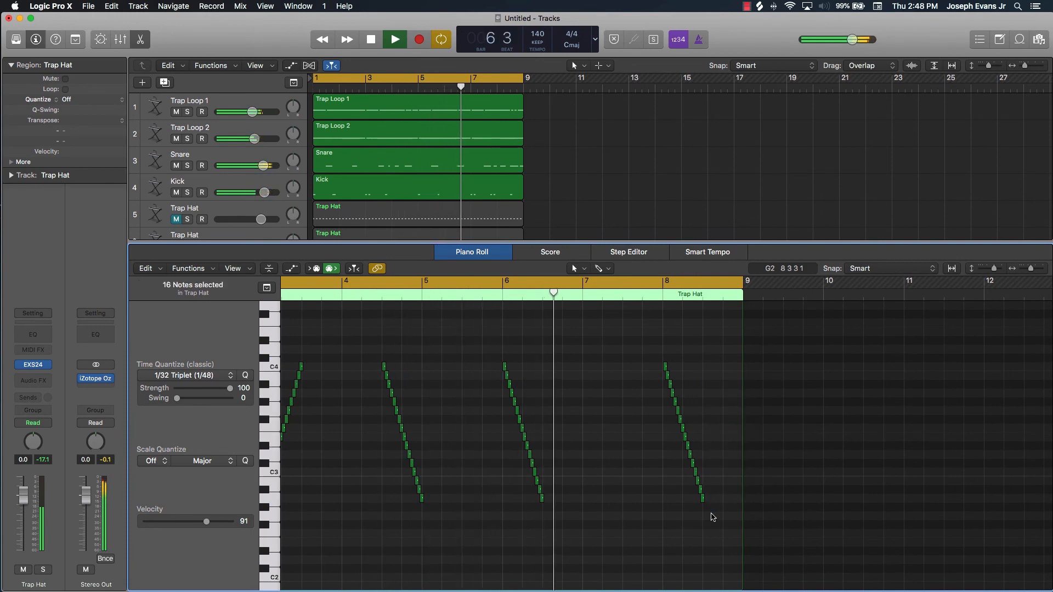
pyautogui.press('e')
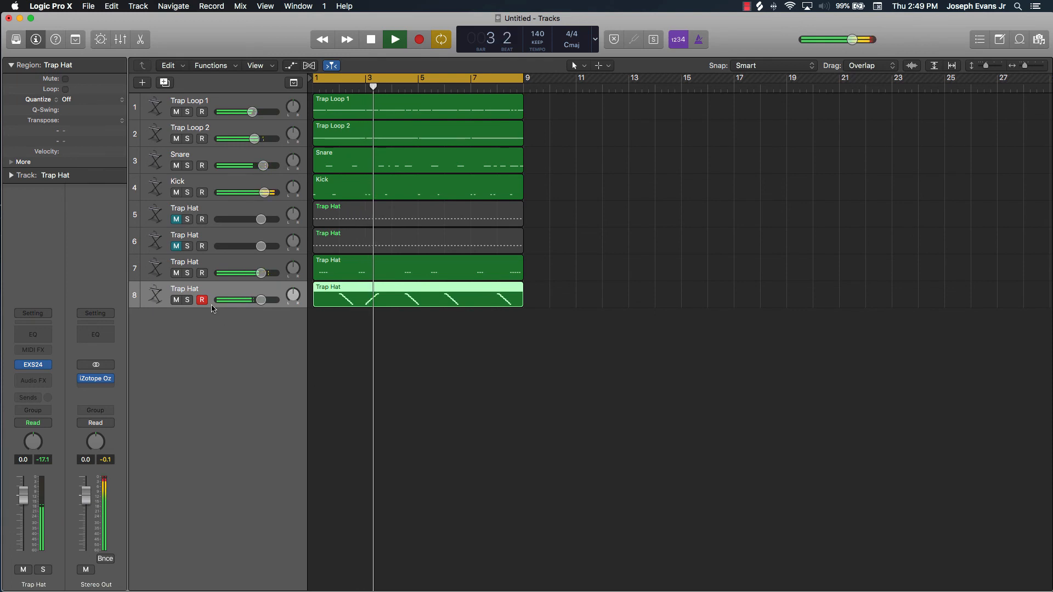
# Mute track 7 and audition the Trap Hat on track 6 alone, tracks 6 and 8 together, and track 8 alone
pyautogui.click(176, 273)
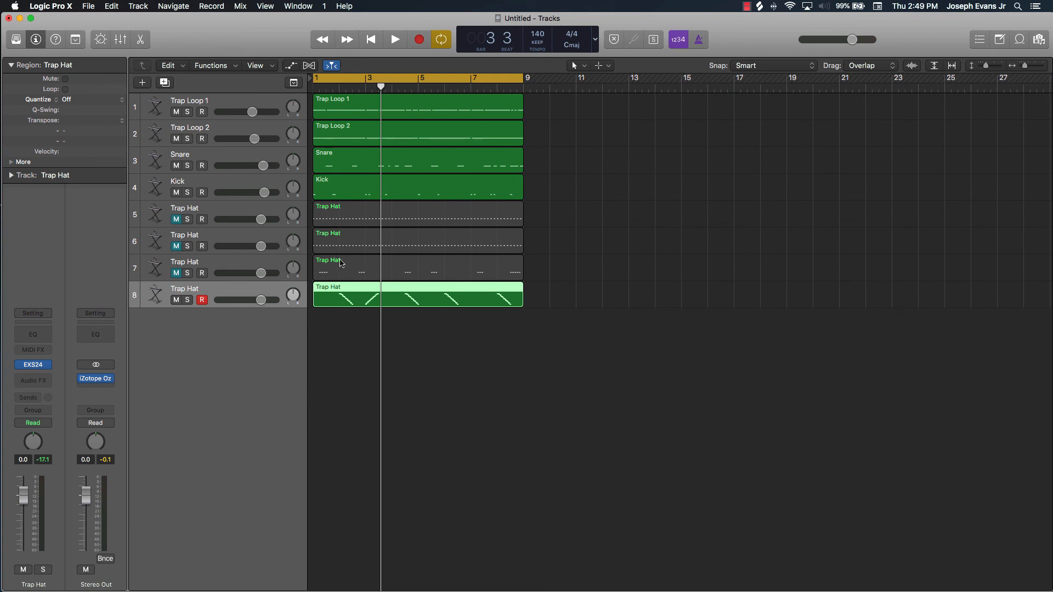
pyautogui.click(176, 246)
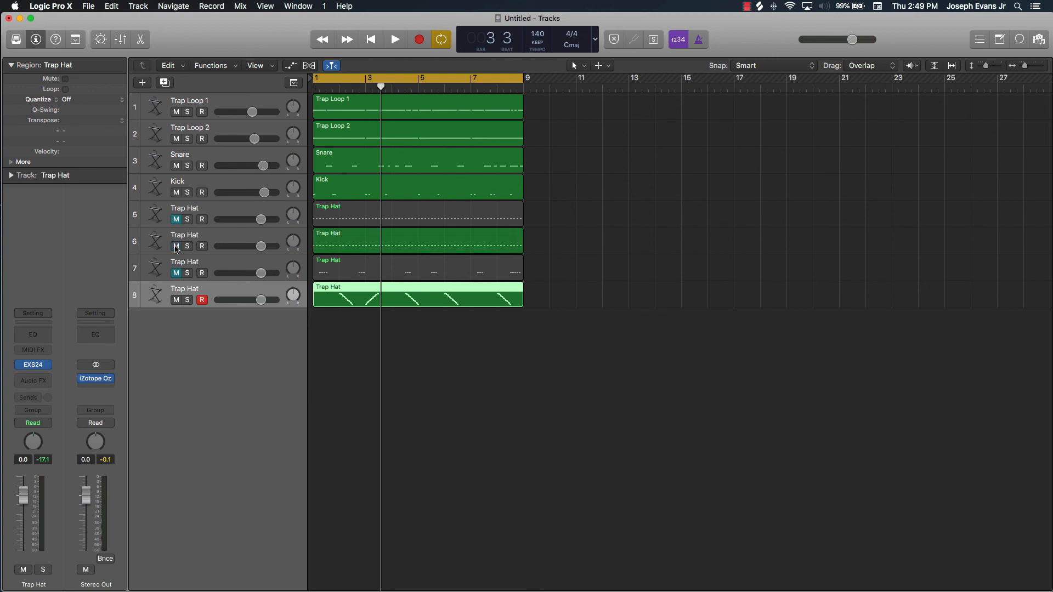
pyautogui.click(176, 300)
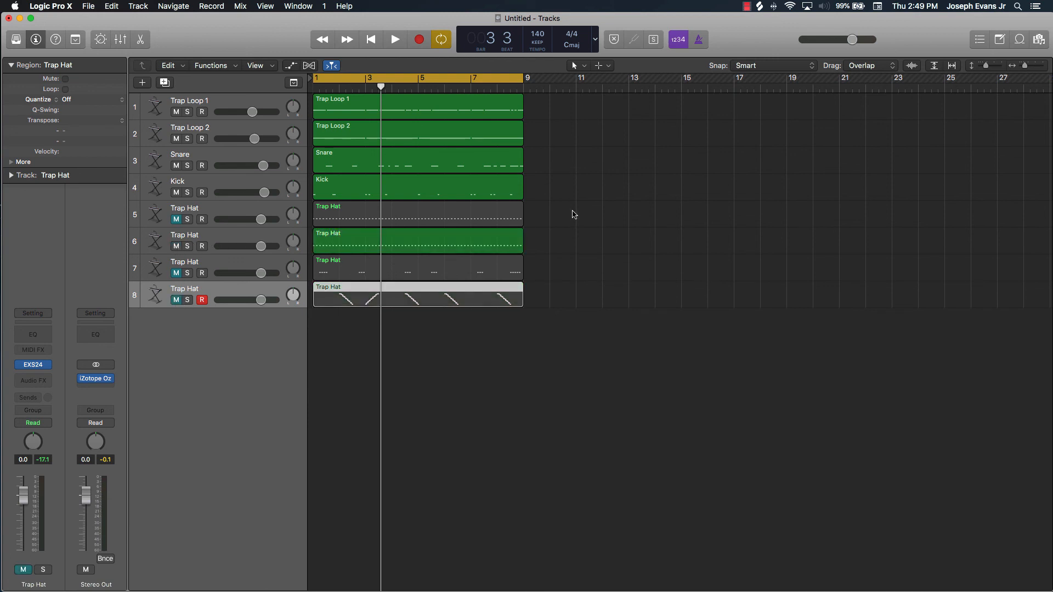
pyautogui.press('space')
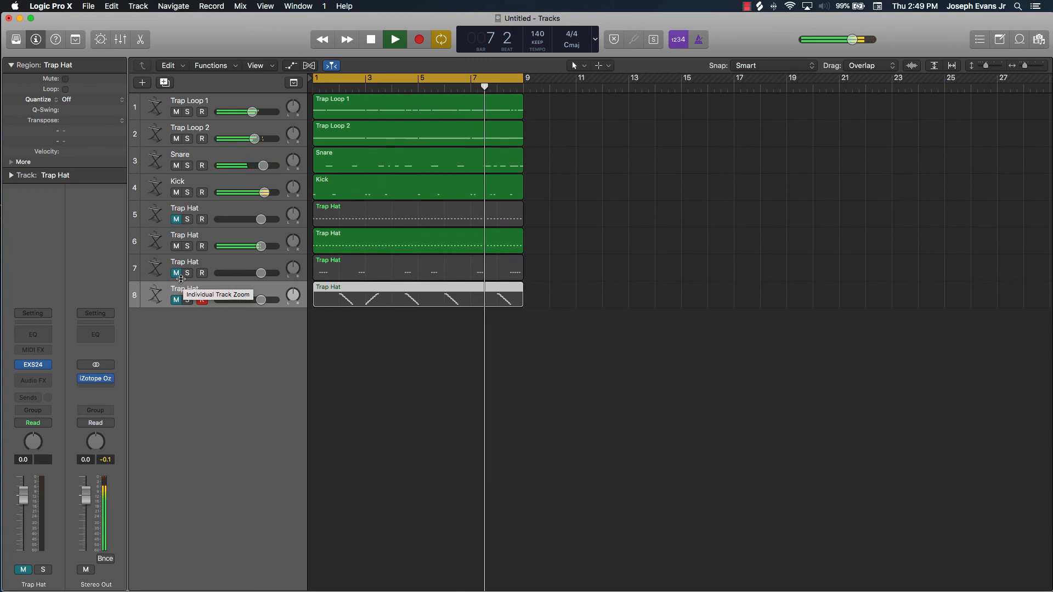
pyautogui.click(177, 300)
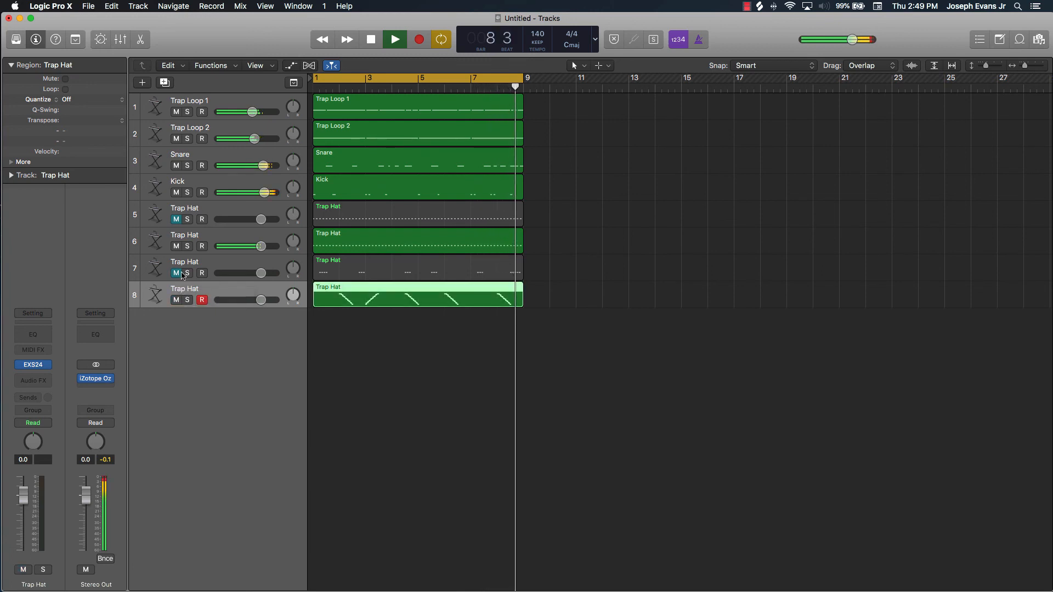
pyautogui.click(176, 246)
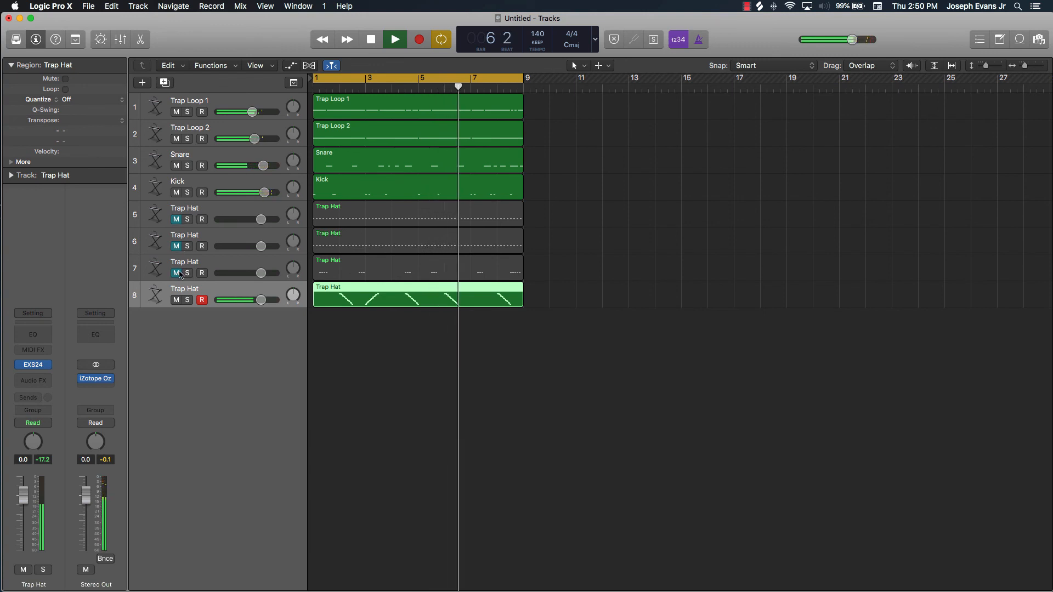
# Unmute track 5, mute track 8, audition track 7 with track 5 and mute it again, stop playback, and deselect the region
pyautogui.click(177, 220)
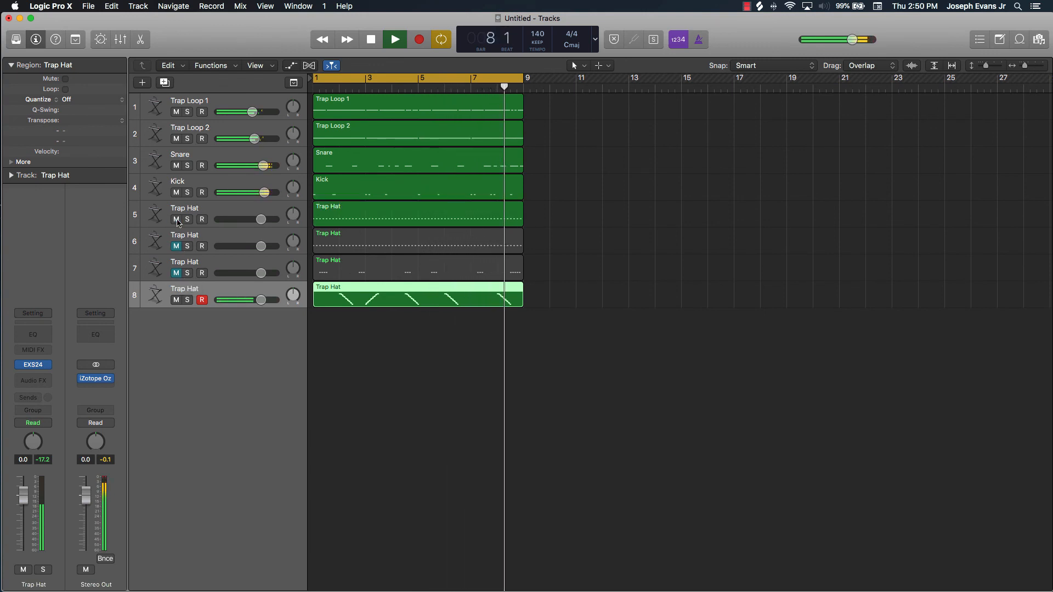
pyautogui.click(176, 300)
pyautogui.click(179, 275)
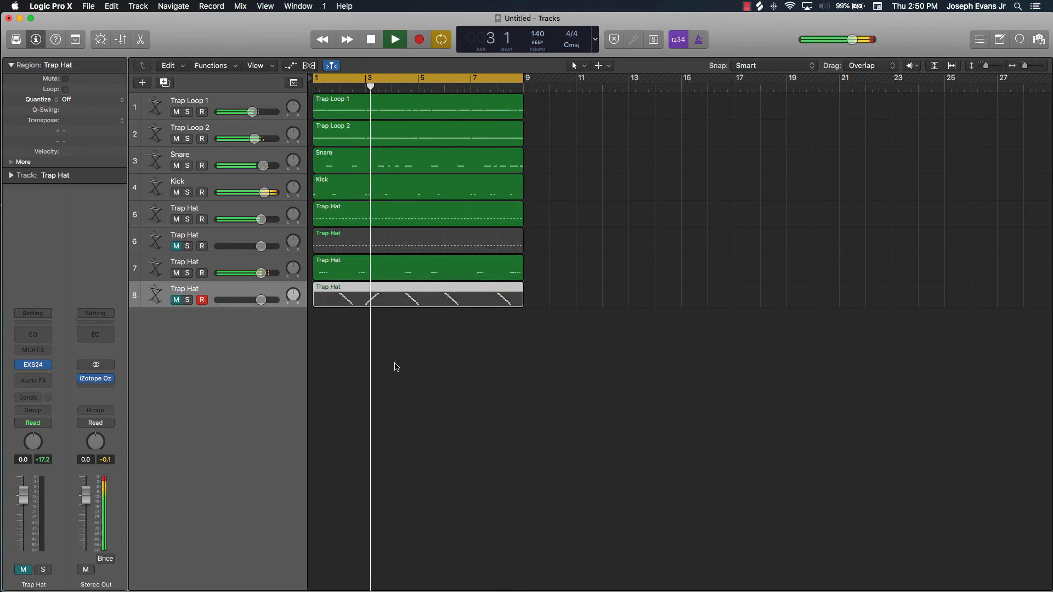
pyautogui.click(176, 274)
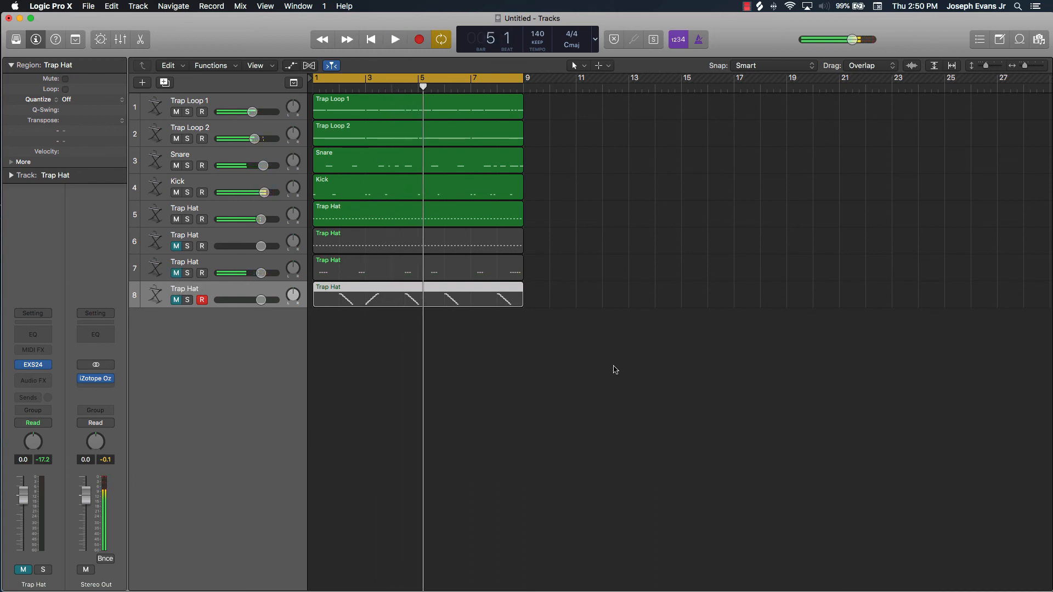
pyautogui.click(615, 370)
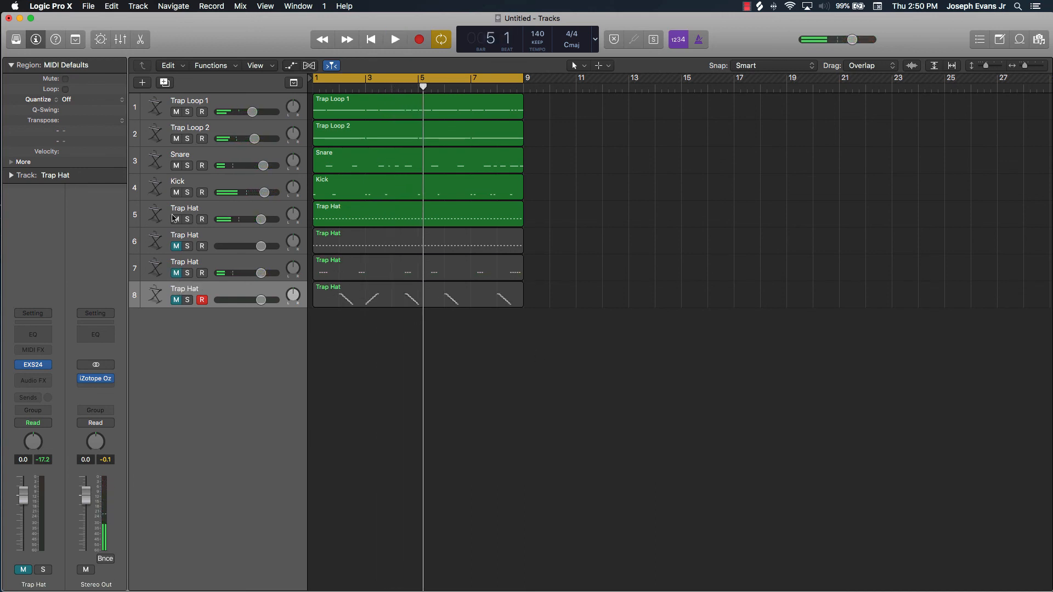